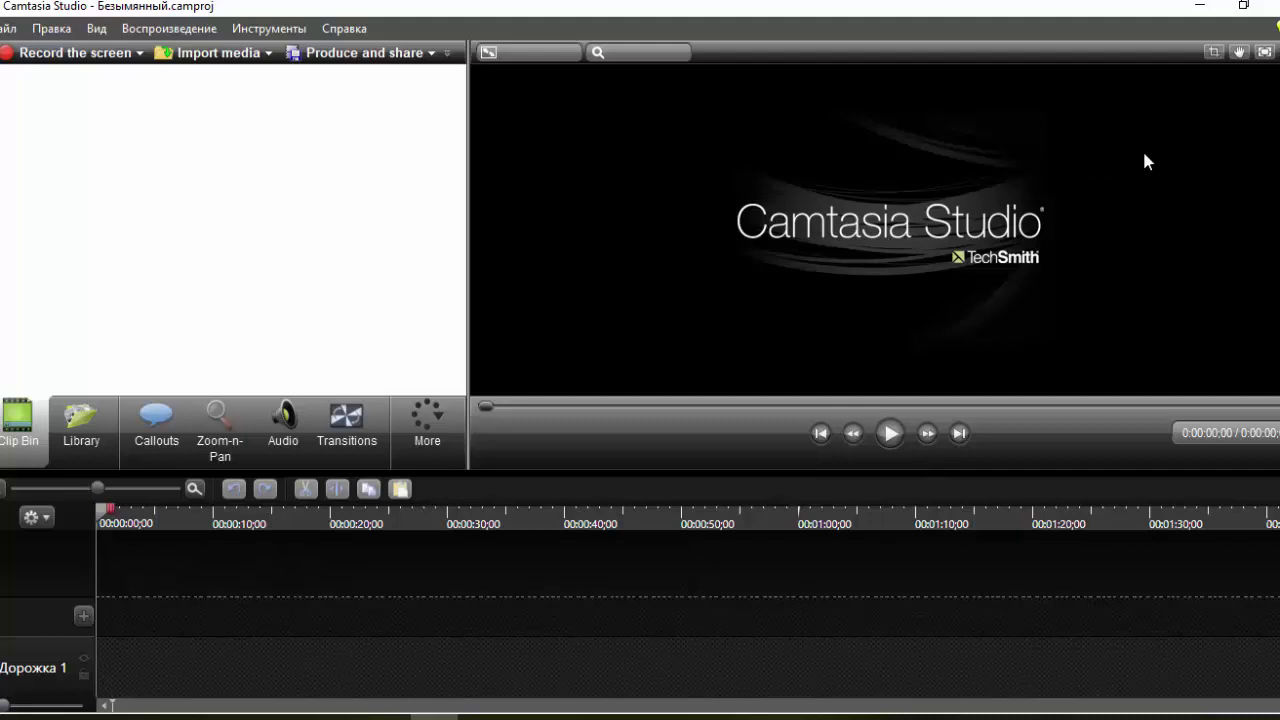
# Step: Restore the editor to a movable window and import the video "как пополнить вк" from its folder into the project's media
pyautogui.click(1243, 8)
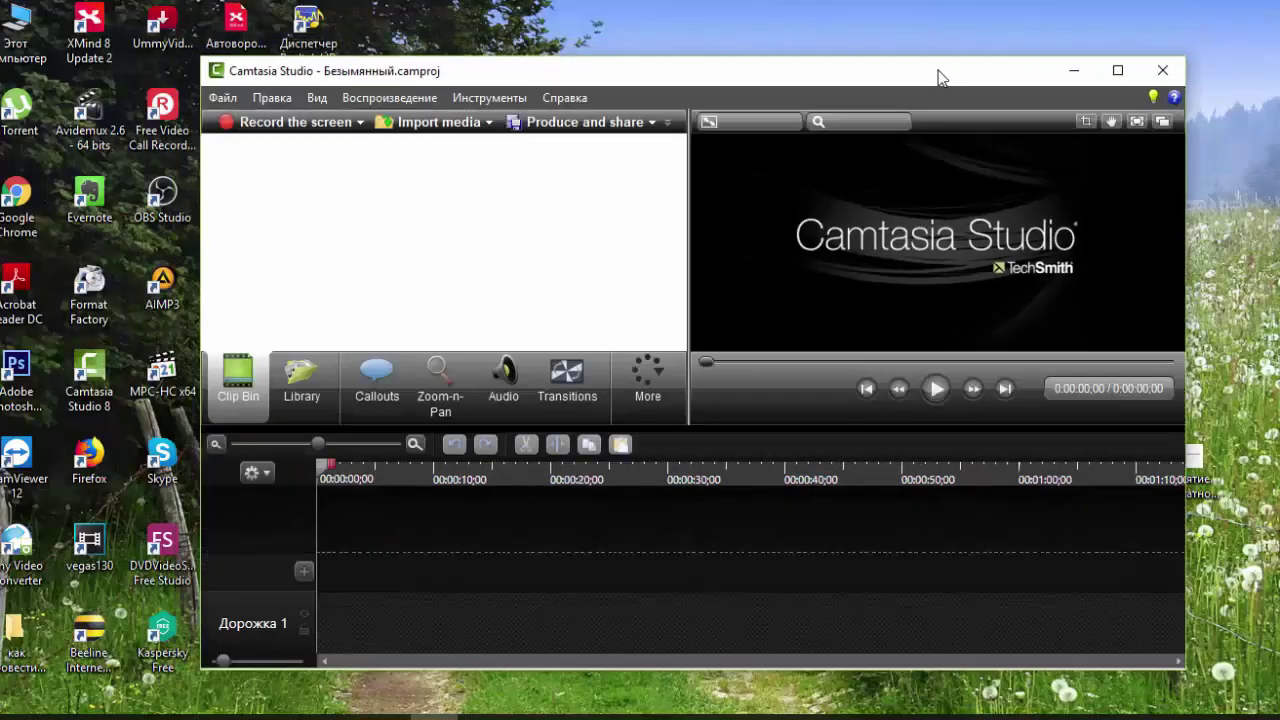
pyautogui.moveTo(937, 70); pyautogui.dragTo(1085, 100)
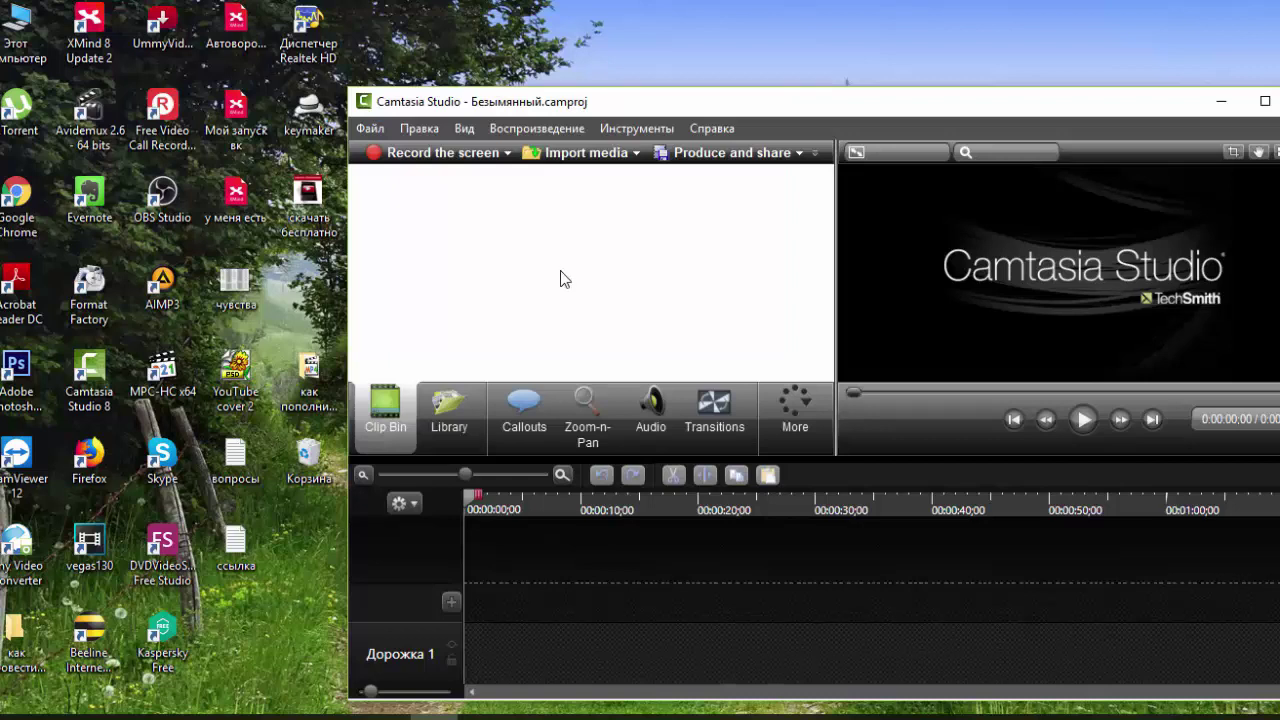
pyautogui.moveTo(147, 716)
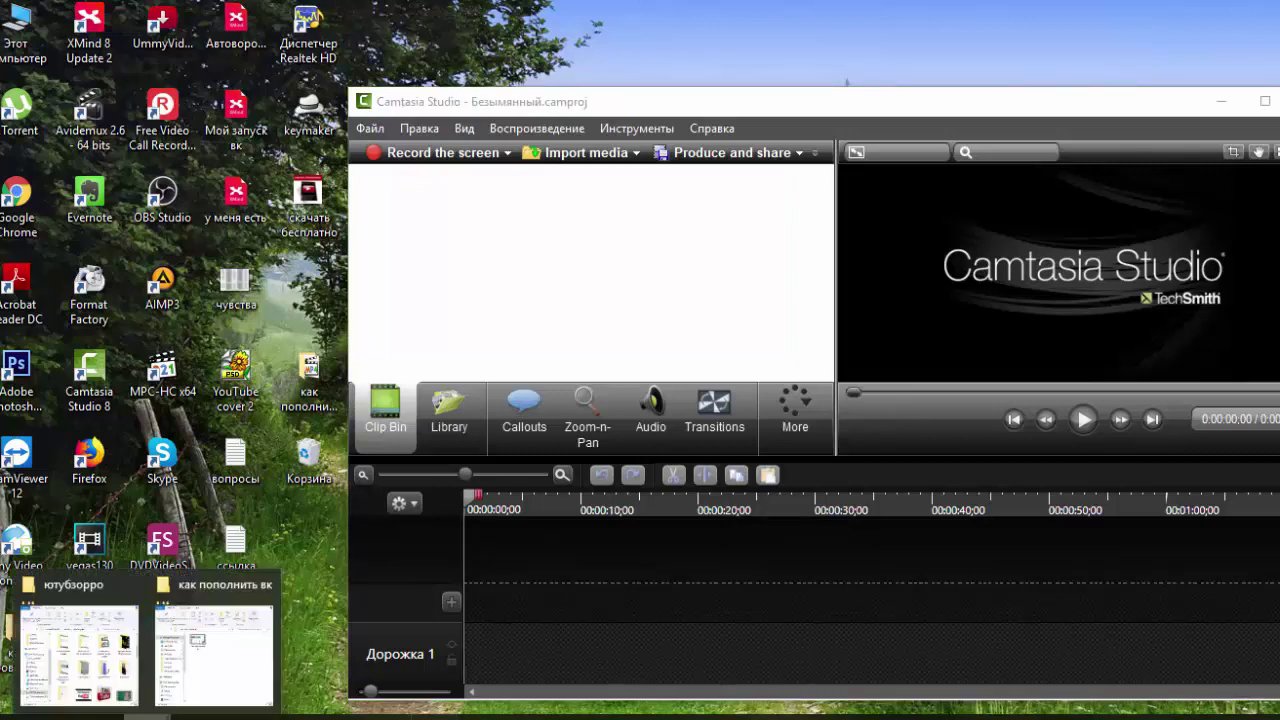
pyautogui.click(236, 657)
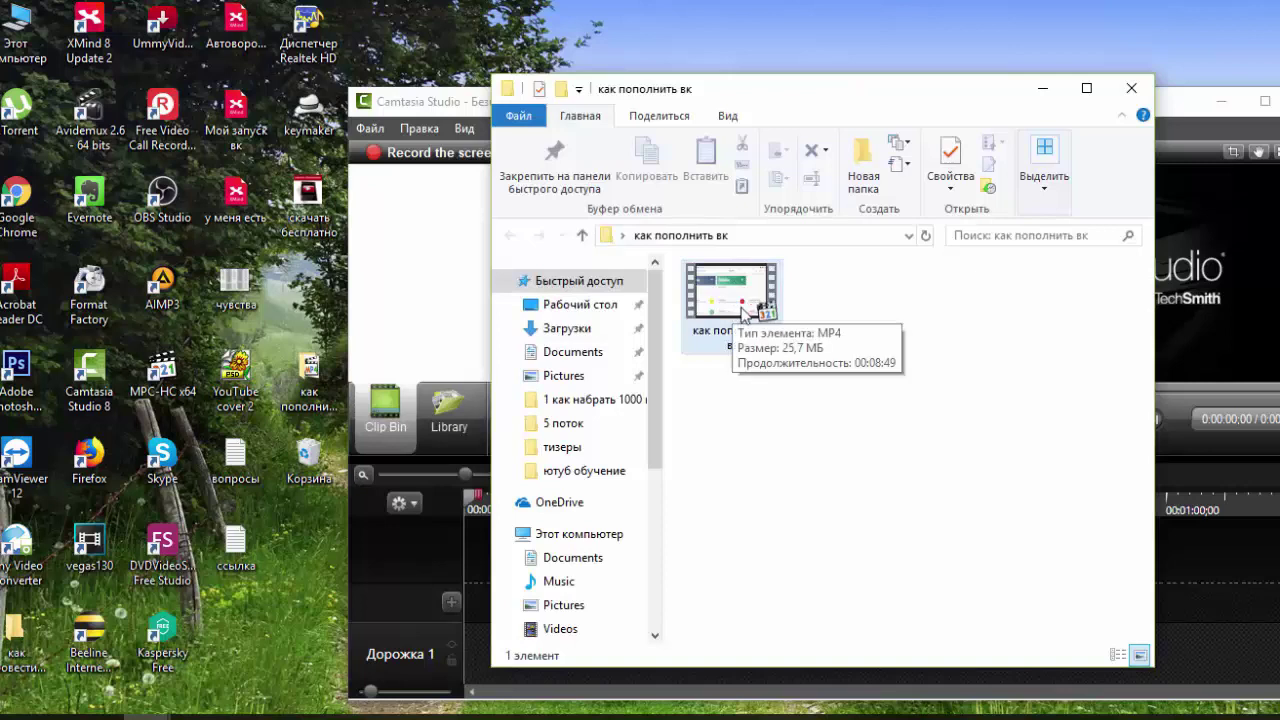
pyautogui.moveTo(735, 313); pyautogui.dragTo(416, 298)
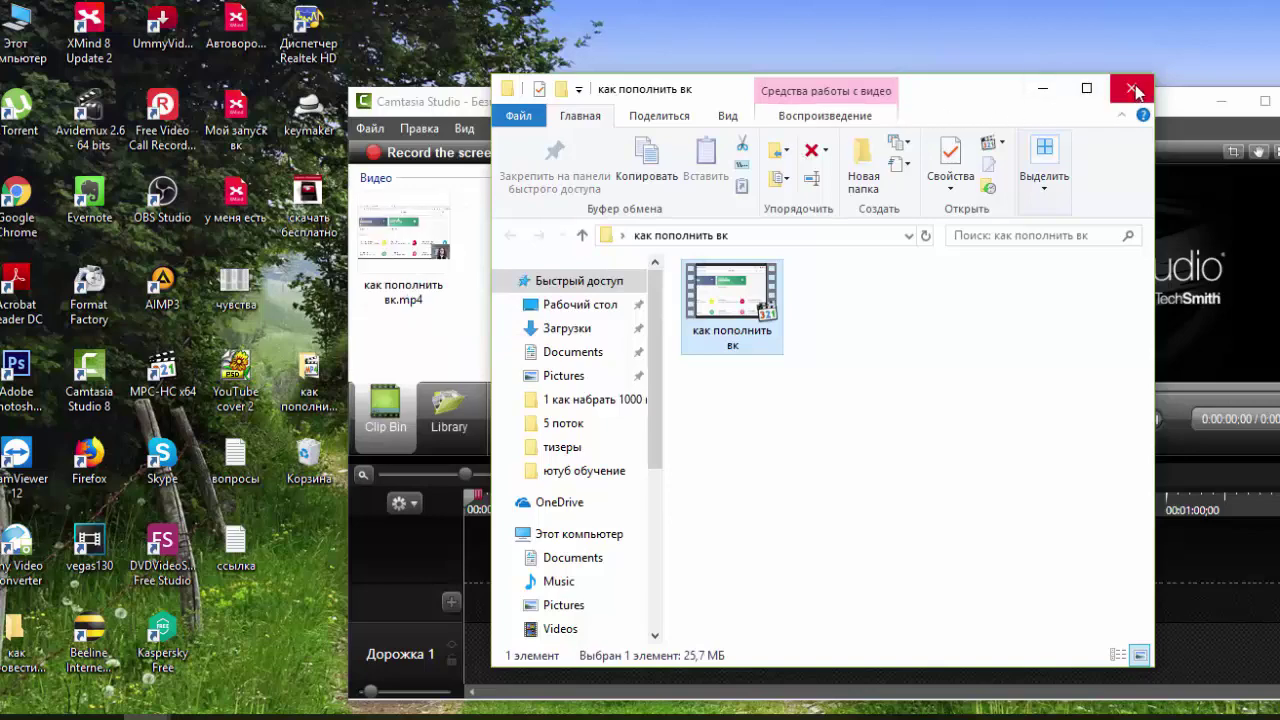
pyautogui.click(1133, 90)
# Step: Import the video from the "подписка и колокольчик готов" subfolder of "ютубзорро" into the project's media
pyautogui.click(195, 714)
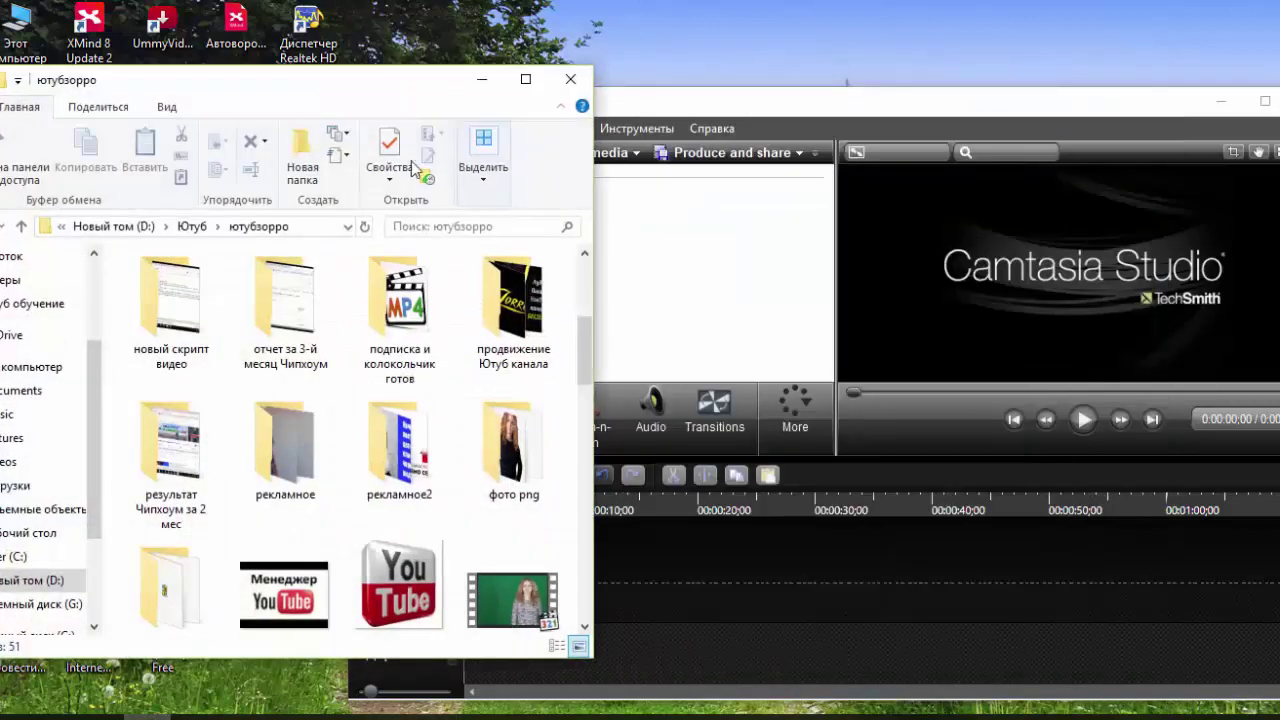
pyautogui.doubleClick(400, 300)
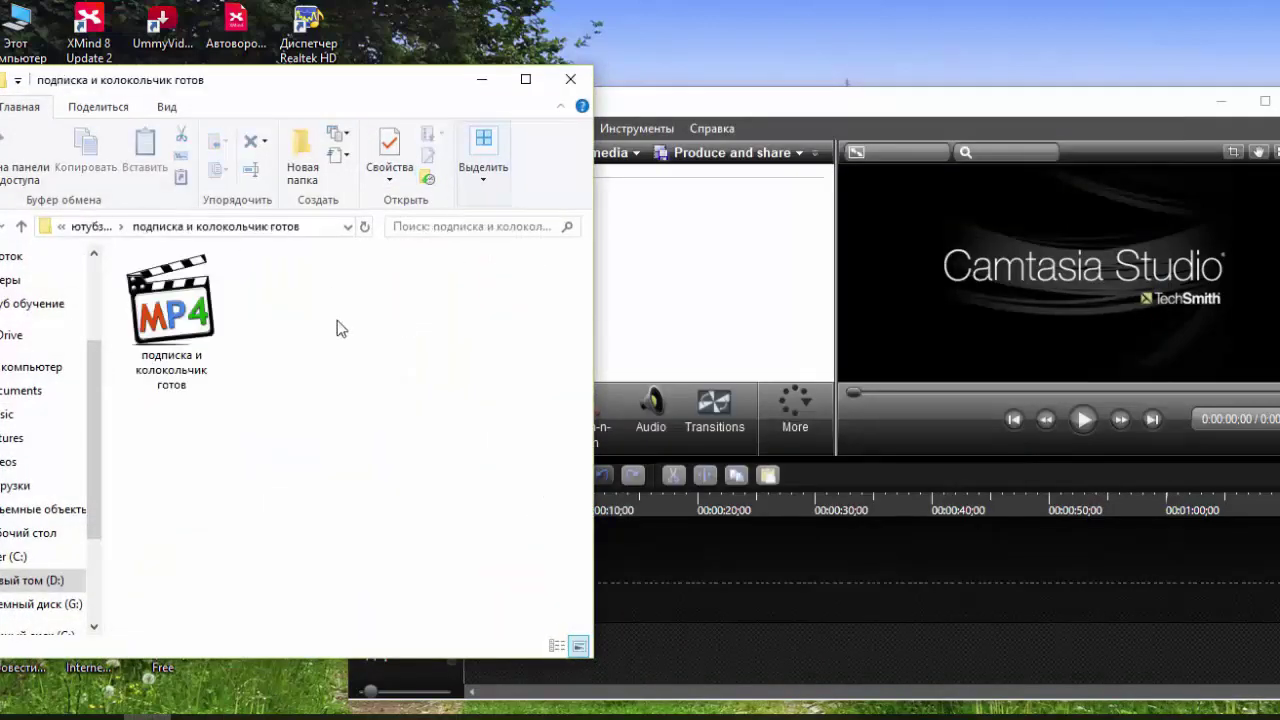
pyautogui.moveTo(172, 318); pyautogui.dragTo(681, 309)
# Step: Import the intro video "заставка" from the "ютубзорро" folder into the project's media and close the folder
pyautogui.click(90, 226)
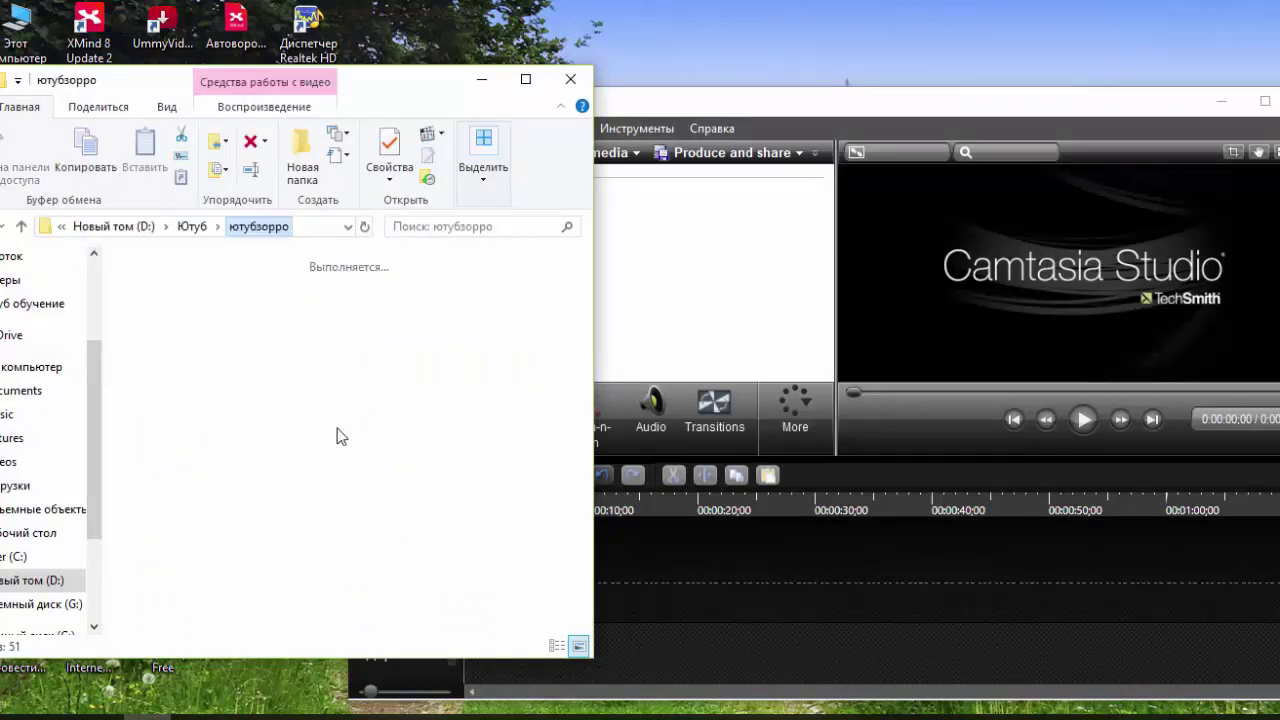
pyautogui.scroll(-8, 327, 428)
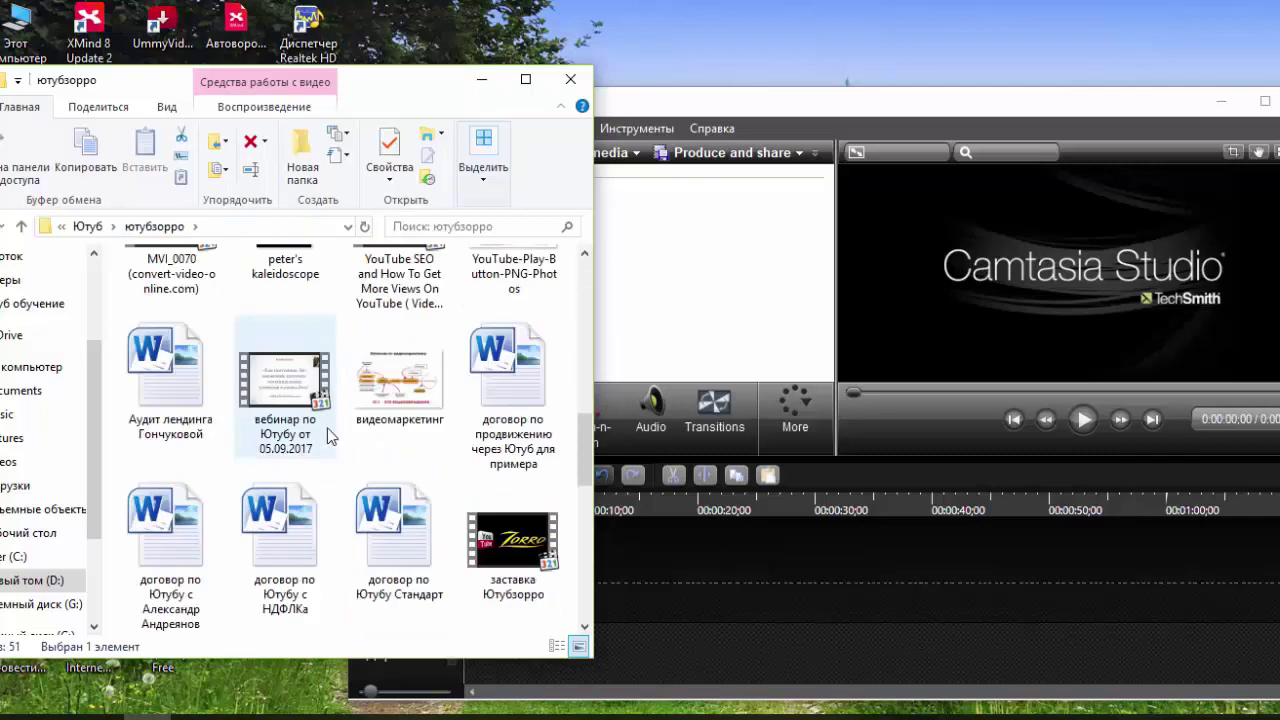
pyautogui.scroll(-5, 327, 430)
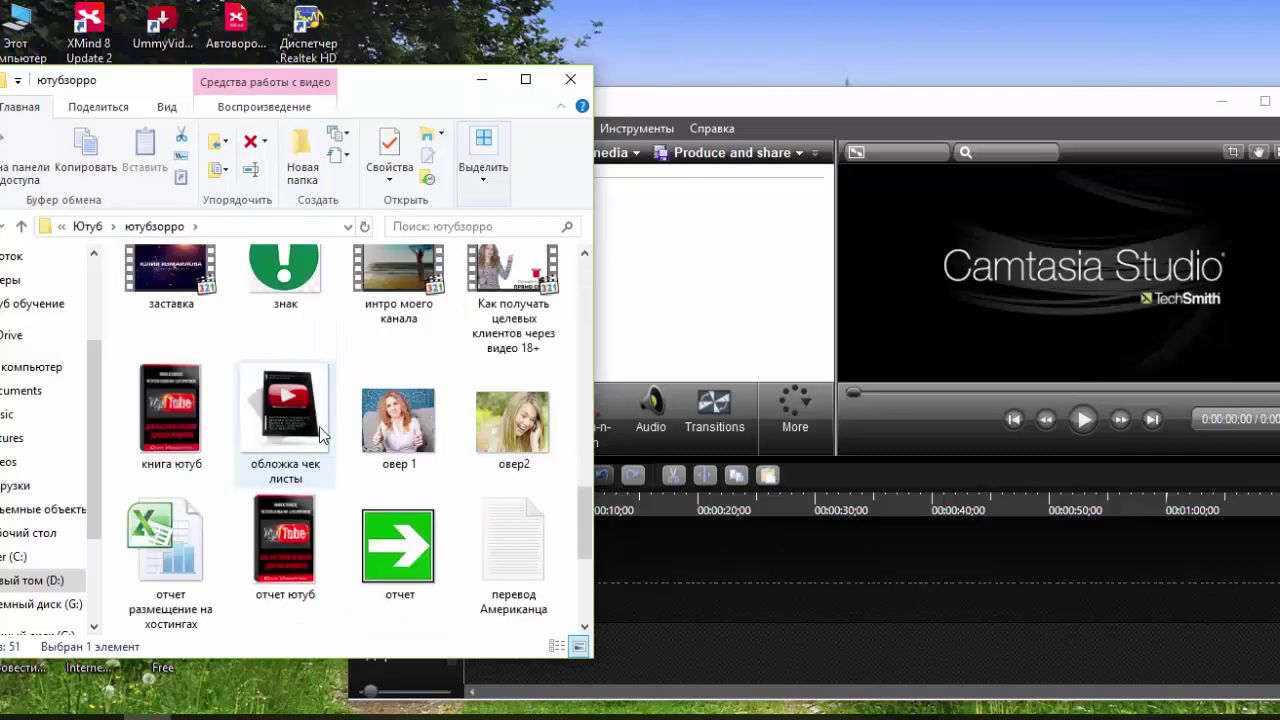
pyautogui.moveTo(170, 292); pyautogui.dragTo(675, 308)
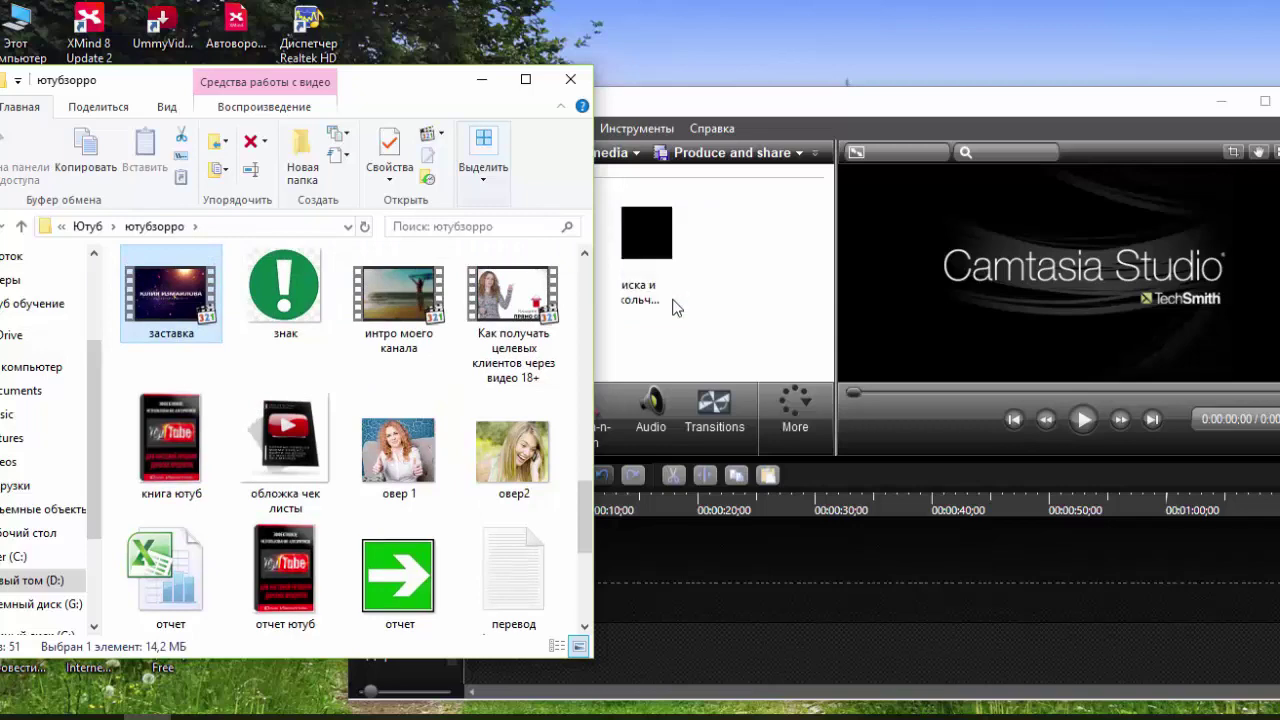
pyautogui.click(557, 87)
# Step: Place как пополнить вк.mp4 at the start of Дорожка 1 in the maximized editor and cut out its first 10 frames
pyautogui.click(490, 222)
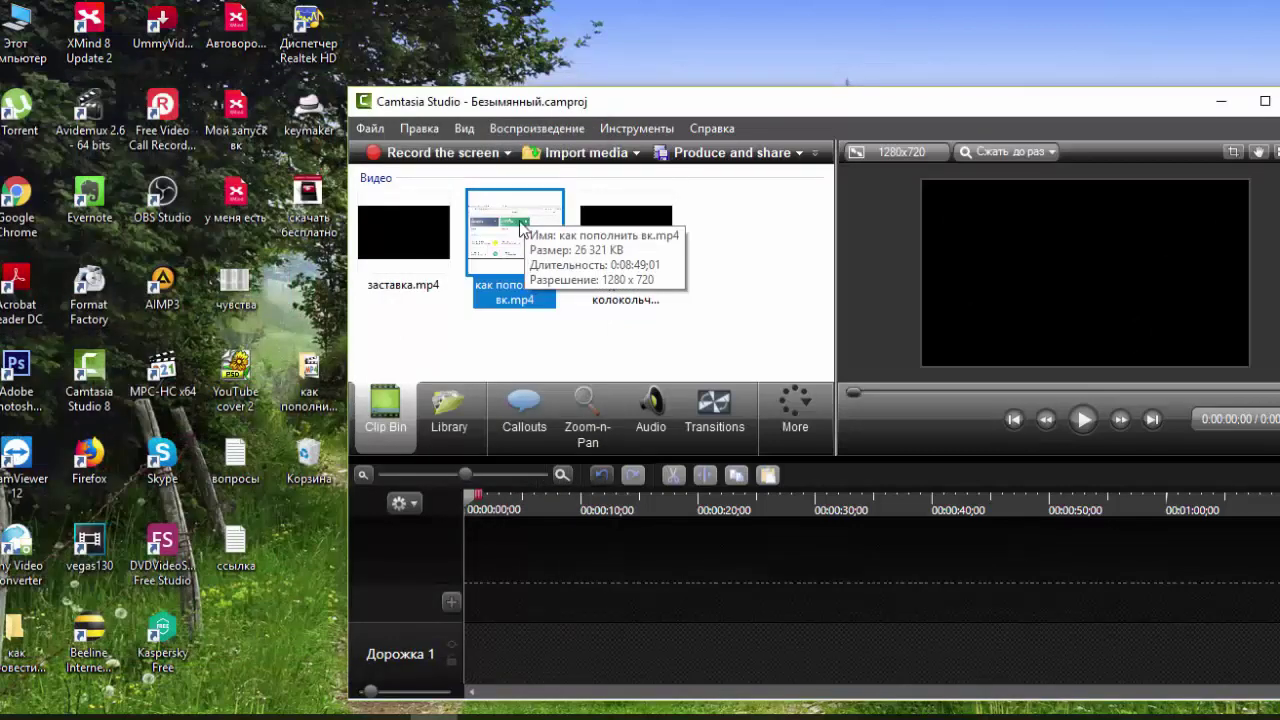
pyautogui.moveTo(492, 222); pyautogui.dragTo(502, 645)
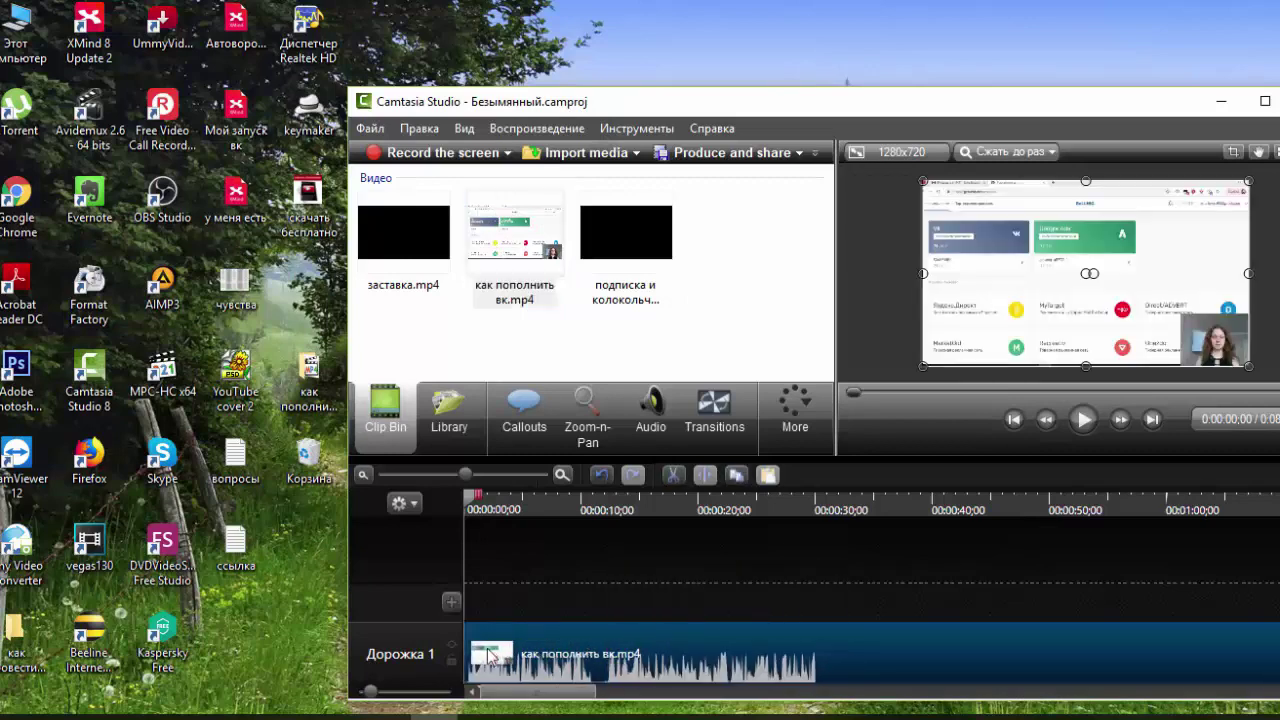
pyautogui.click(1264, 103)
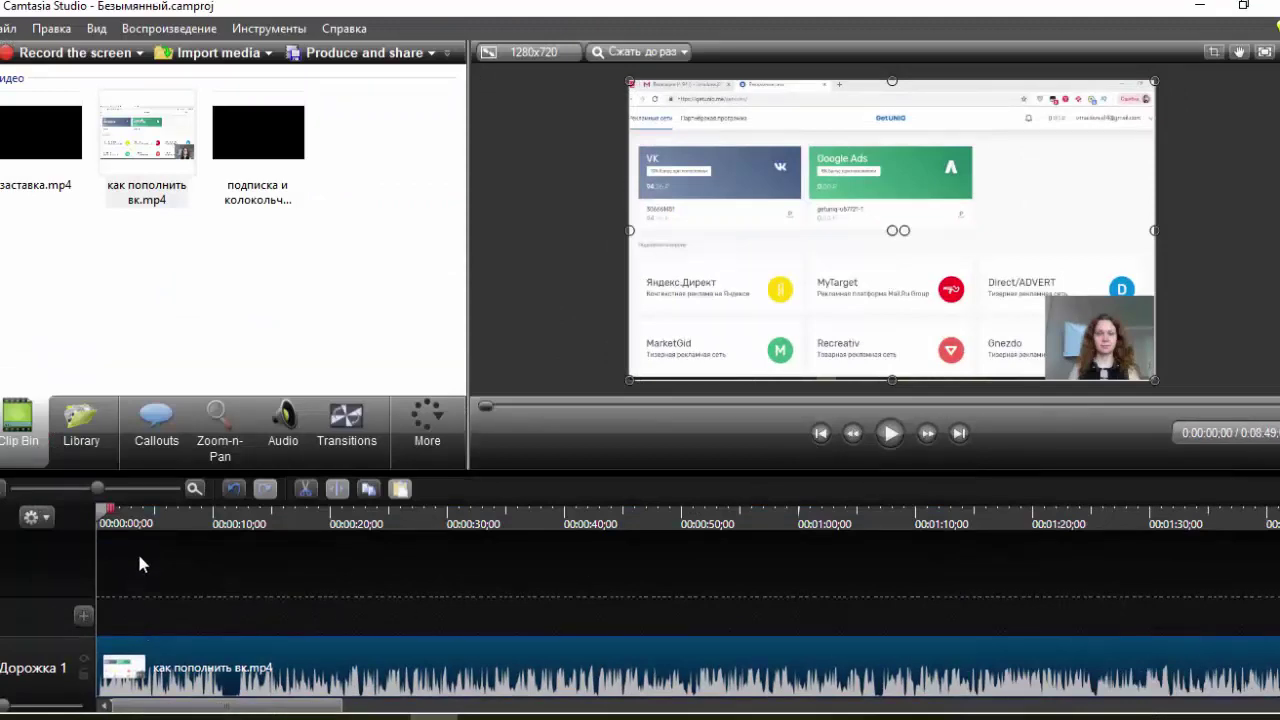
pyautogui.moveTo(97, 489)
pyautogui.mouseDown()
pyautogui.moveTo(122, 489)
pyautogui.moveTo(116, 512)
pyautogui.moveTo(127, 512)
pyautogui.mouseUp()
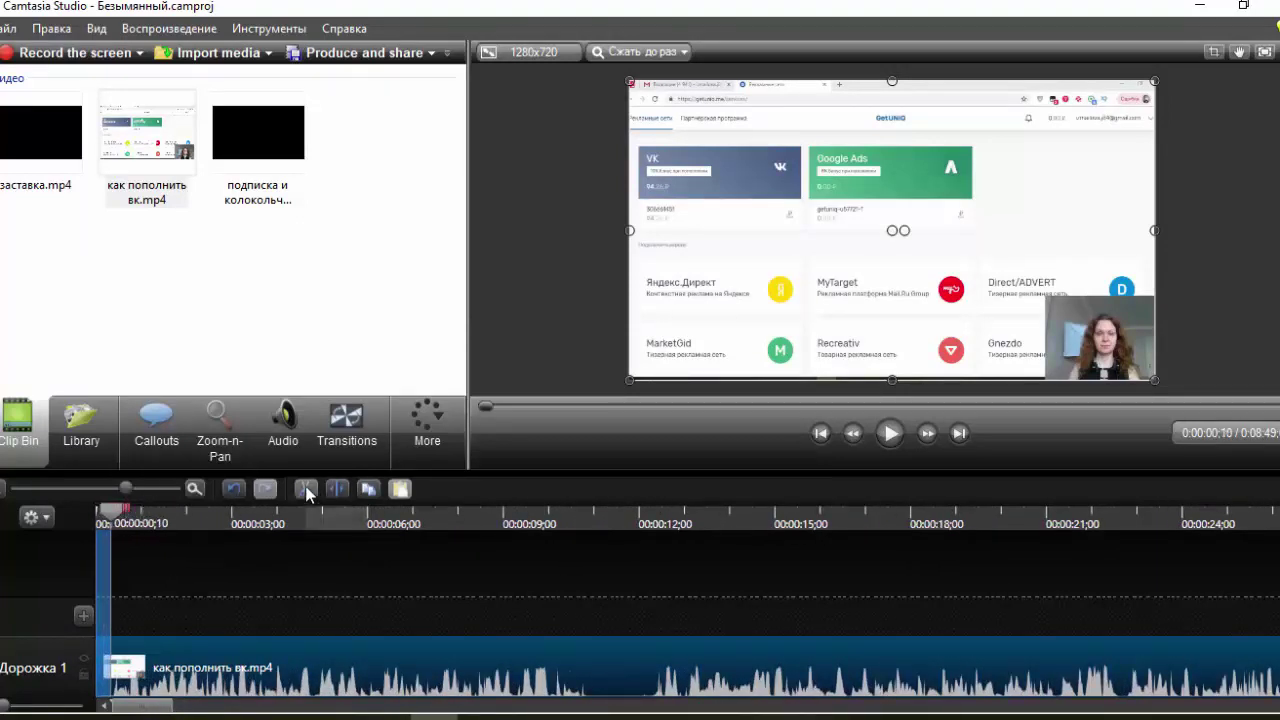
pyautogui.click(305, 490)
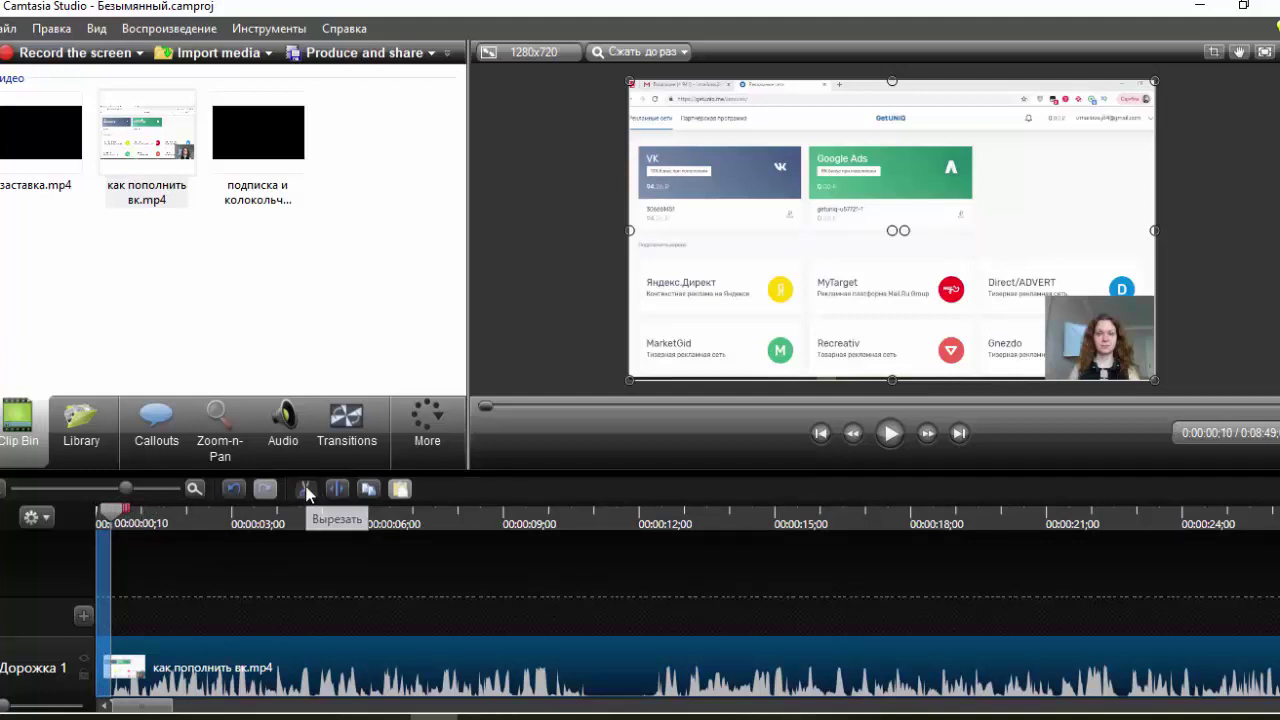
# Step: Play the video to the pause after the opening speech and split the clip at 00:00:11;08
pyautogui.click(492, 517)
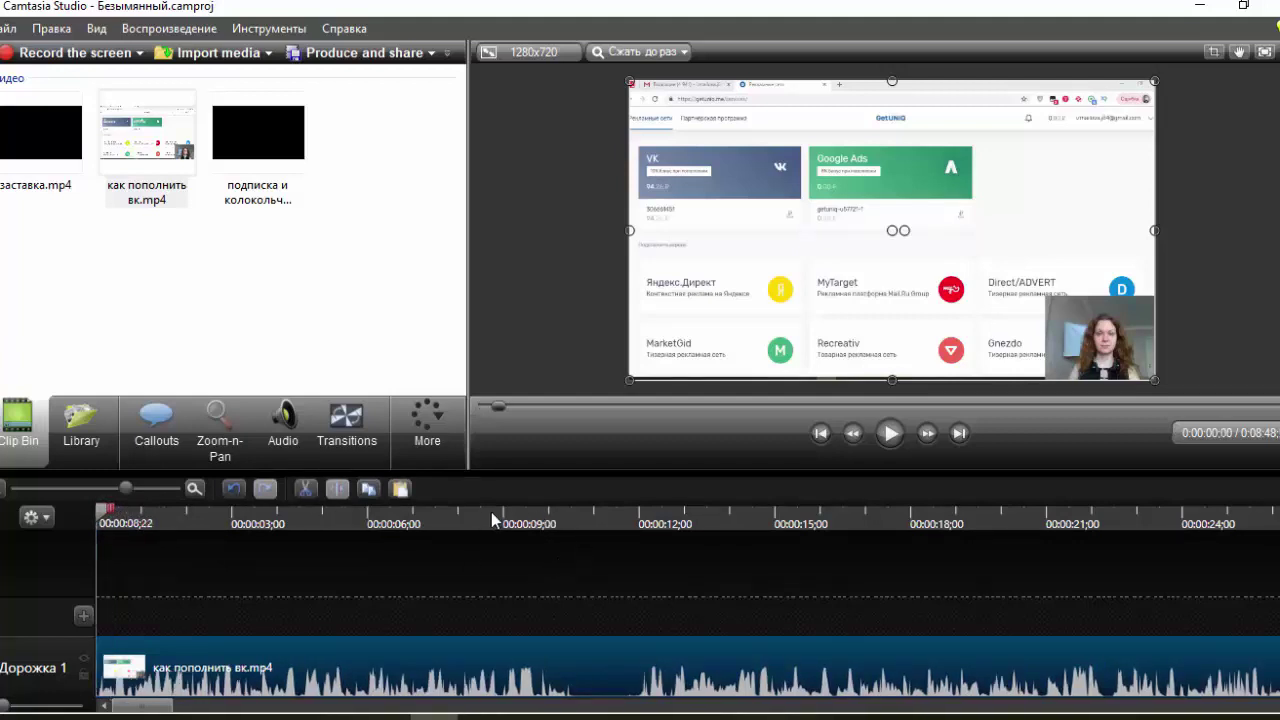
pyautogui.click(891, 432)
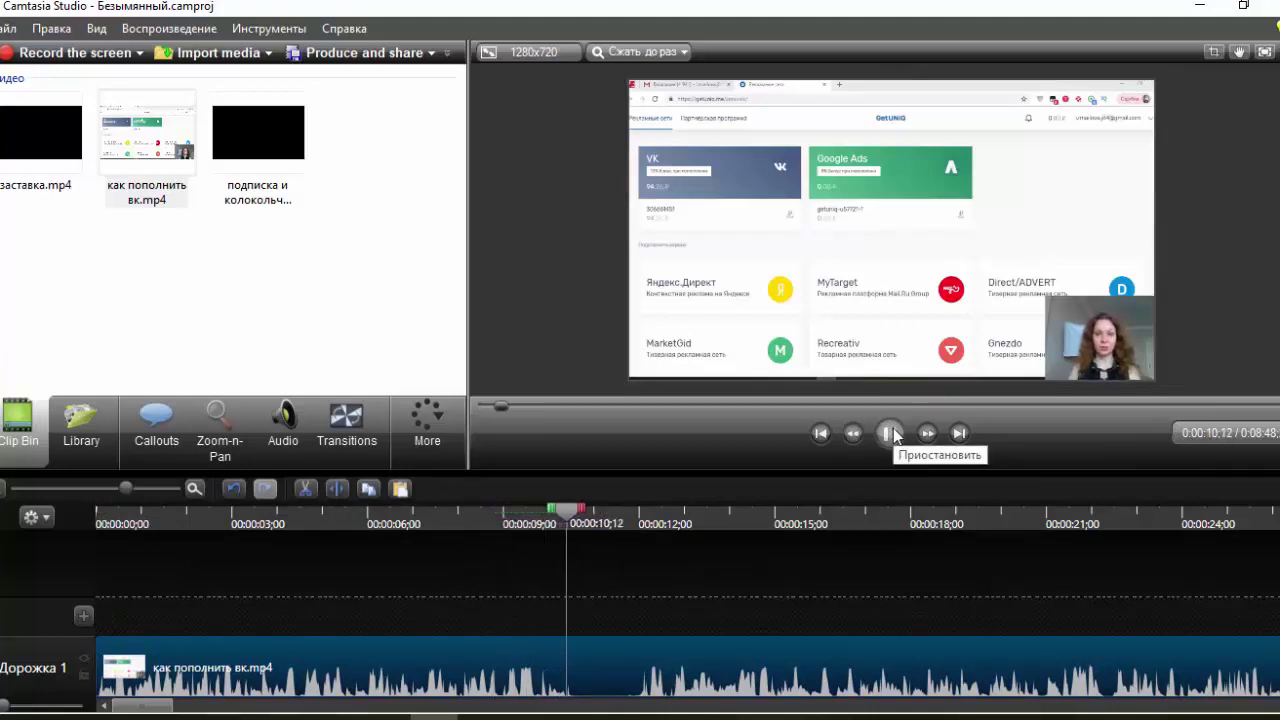
pyautogui.click(891, 432)
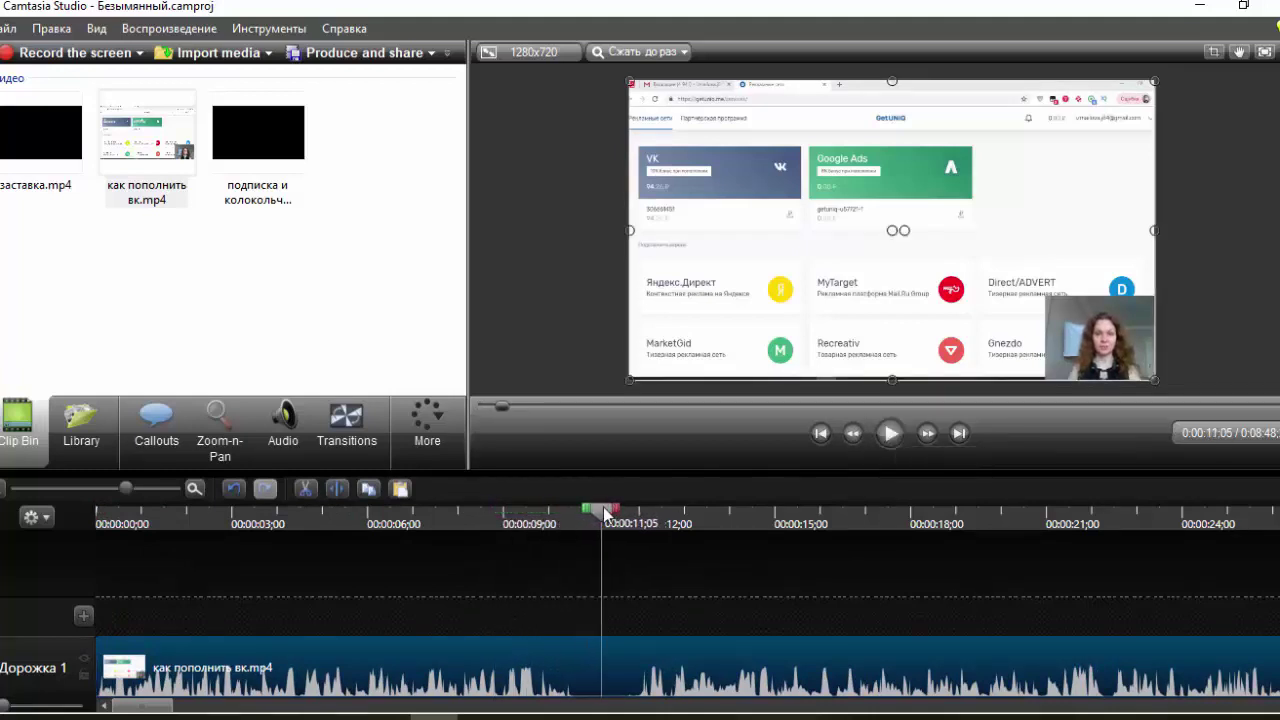
pyautogui.moveTo(604, 513); pyautogui.dragTo(609, 513)
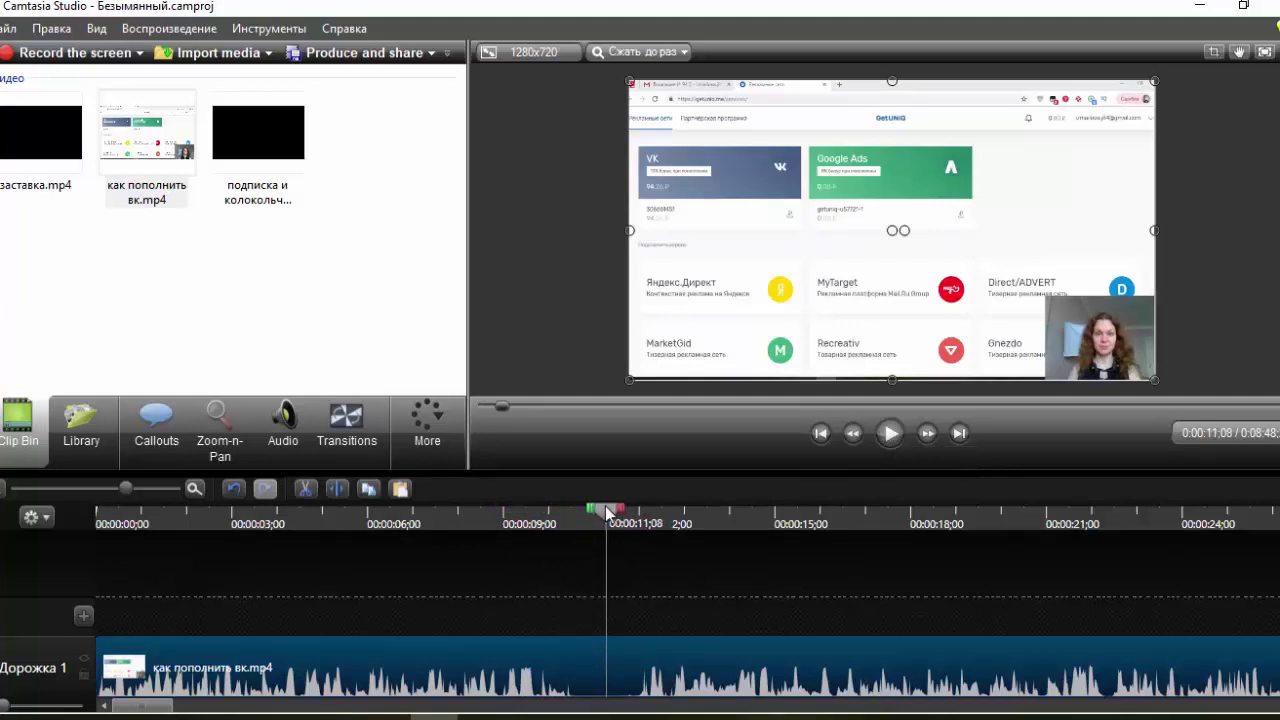
pyautogui.click(338, 489)
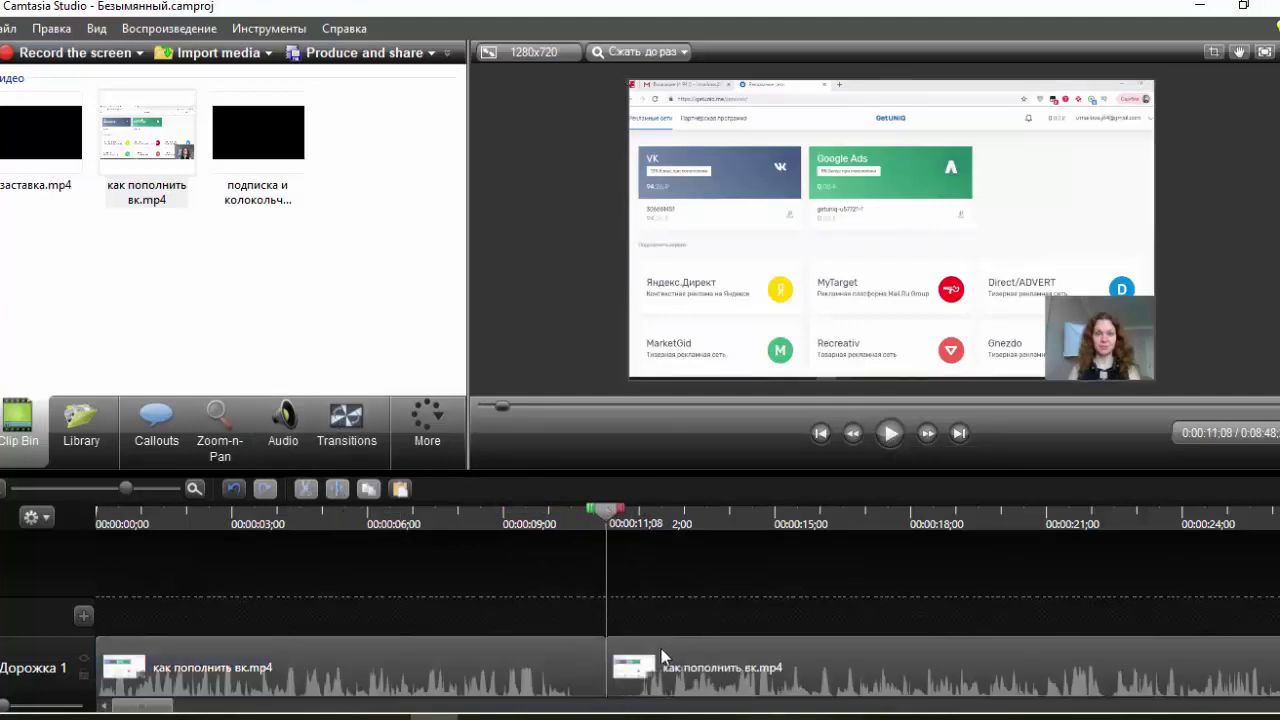
# Step: Move the second part of the split clip later on the track and insert заставка.mp4 between the two parts
pyautogui.moveTo(661, 657); pyautogui.dragTo(776, 664)
pyautogui.click(36, 160)
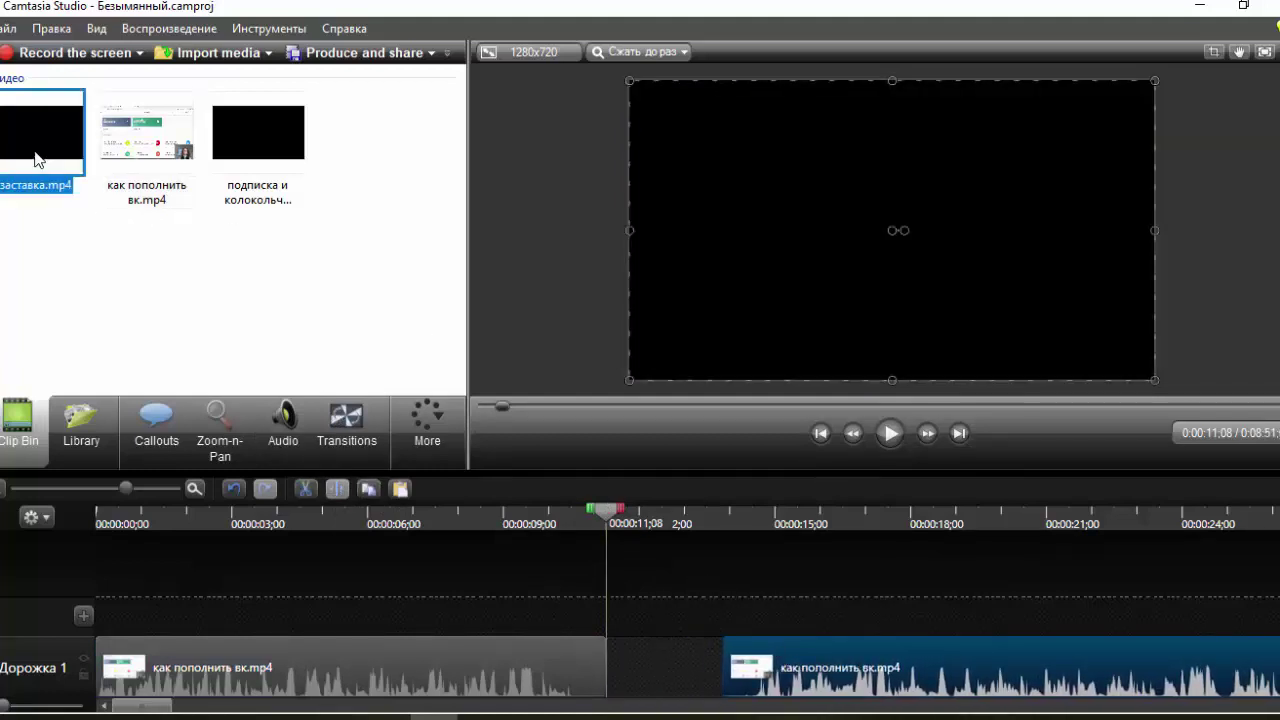
pyautogui.moveTo(24, 132); pyautogui.dragTo(985, 712)
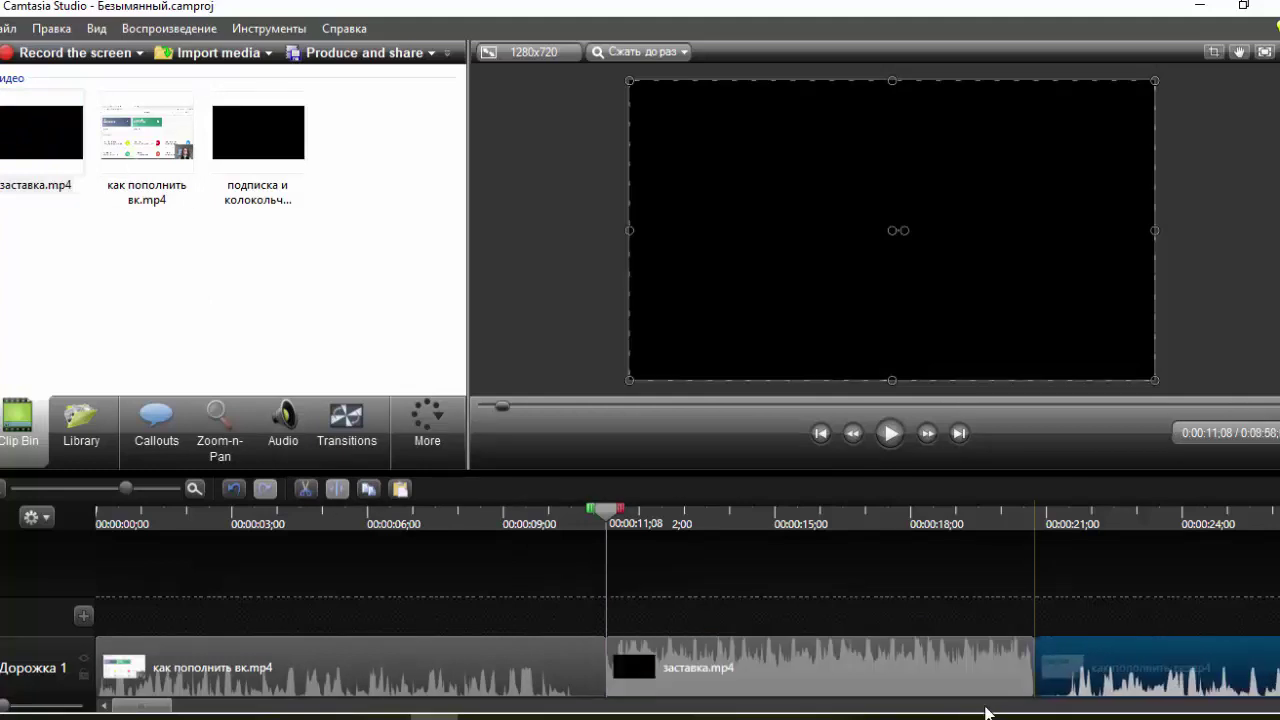
# Step: Try the "Наплыв через черный цвет" transition between the first clip and заставка.mp4, and delete it again
pyautogui.click(98, 487)
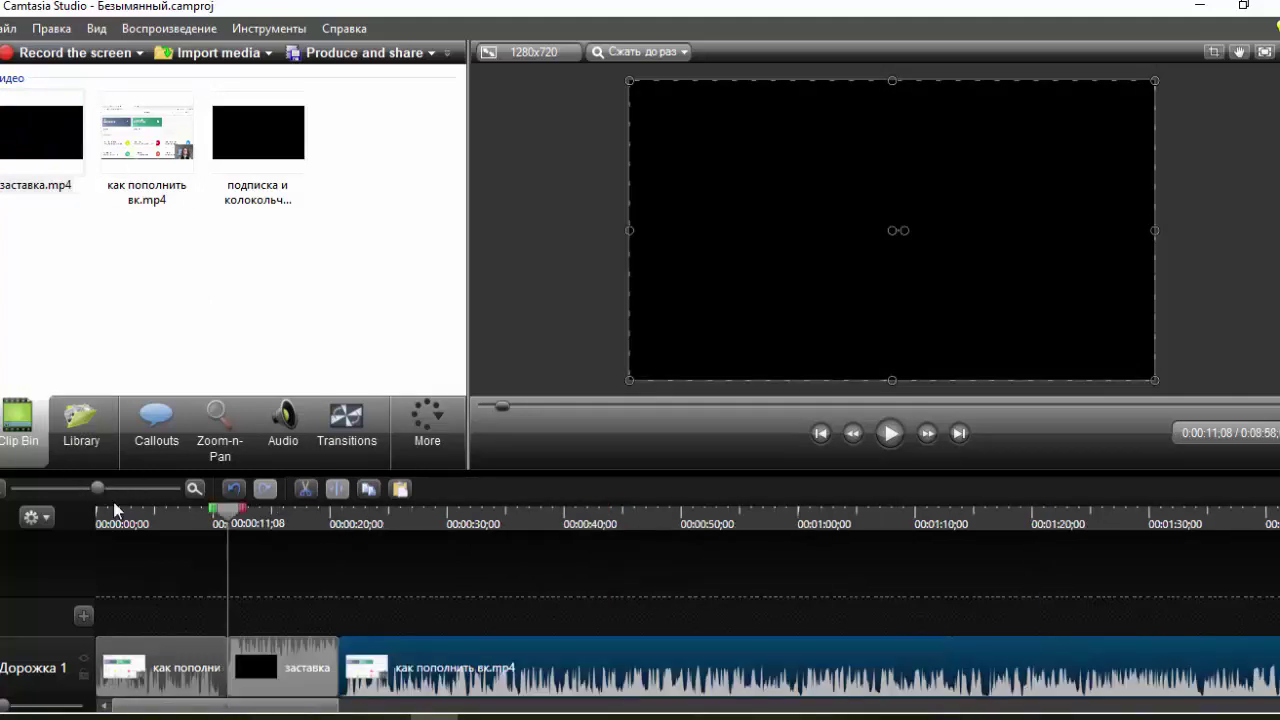
pyautogui.click(116, 488)
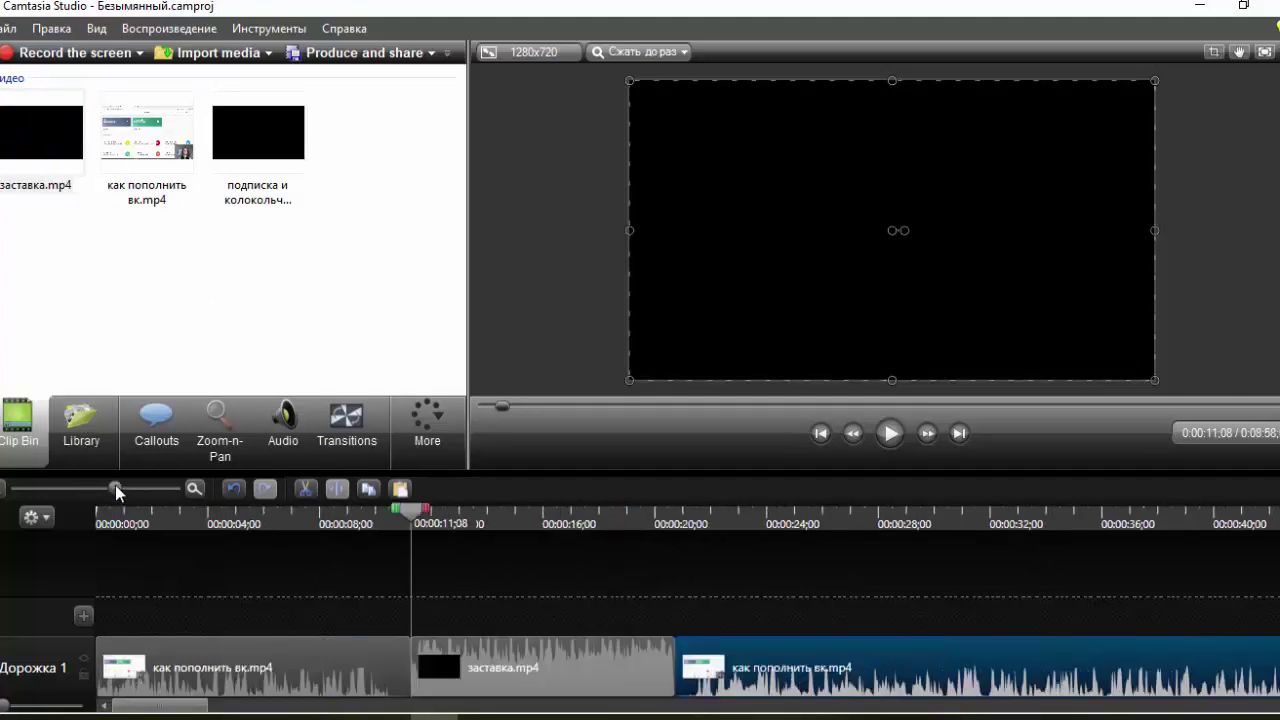
pyautogui.click(347, 431)
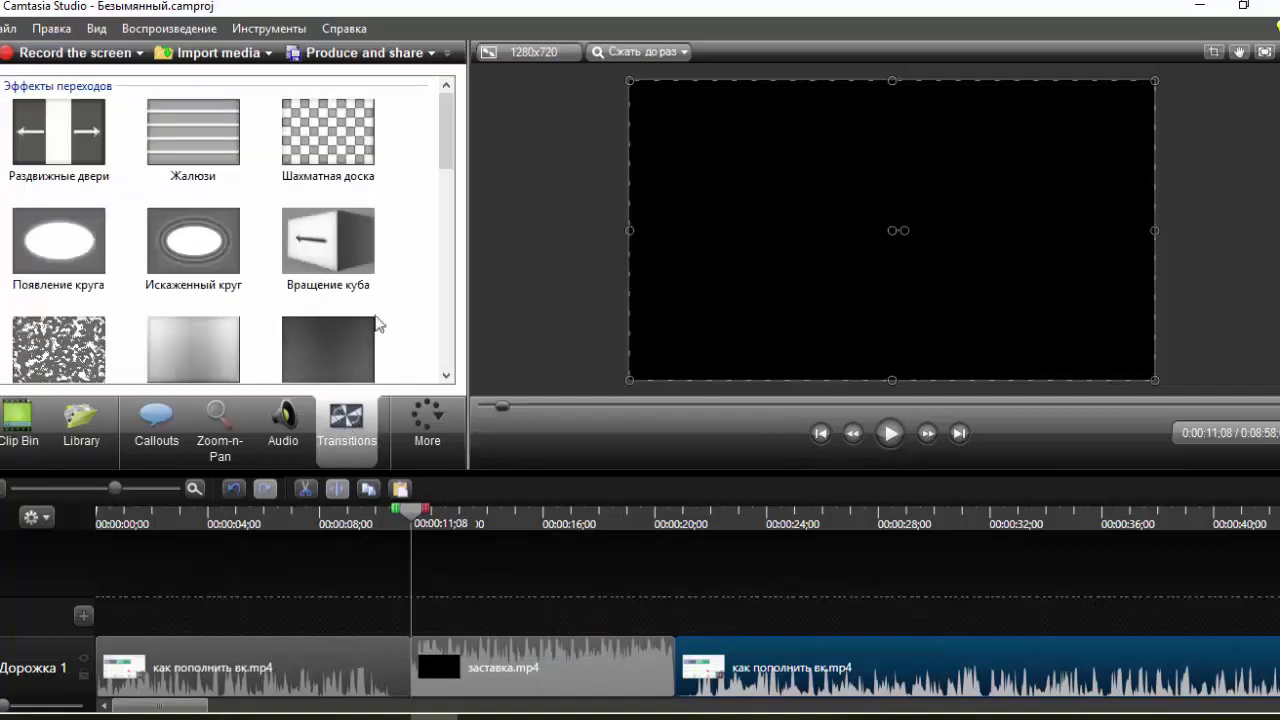
pyautogui.scroll(-3, 385, 272)
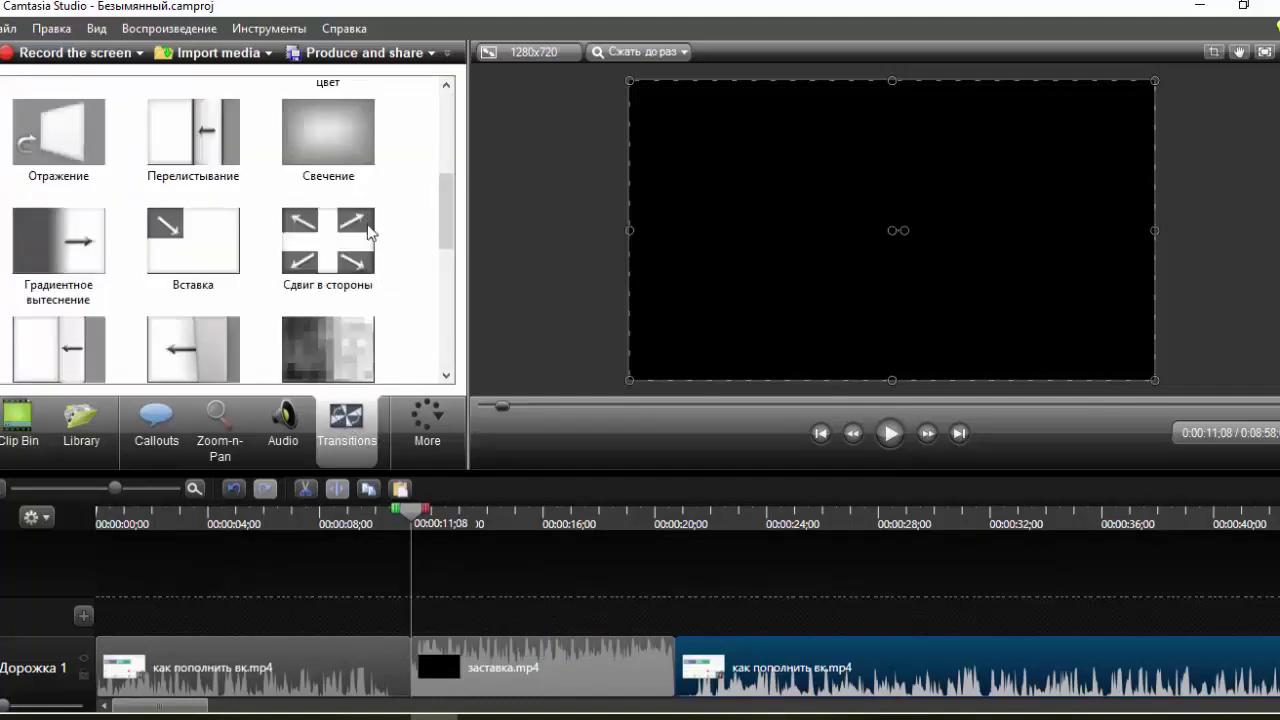
pyautogui.scroll(2, 370, 232)
pyautogui.moveTo(324, 185); pyautogui.dragTo(409, 676)
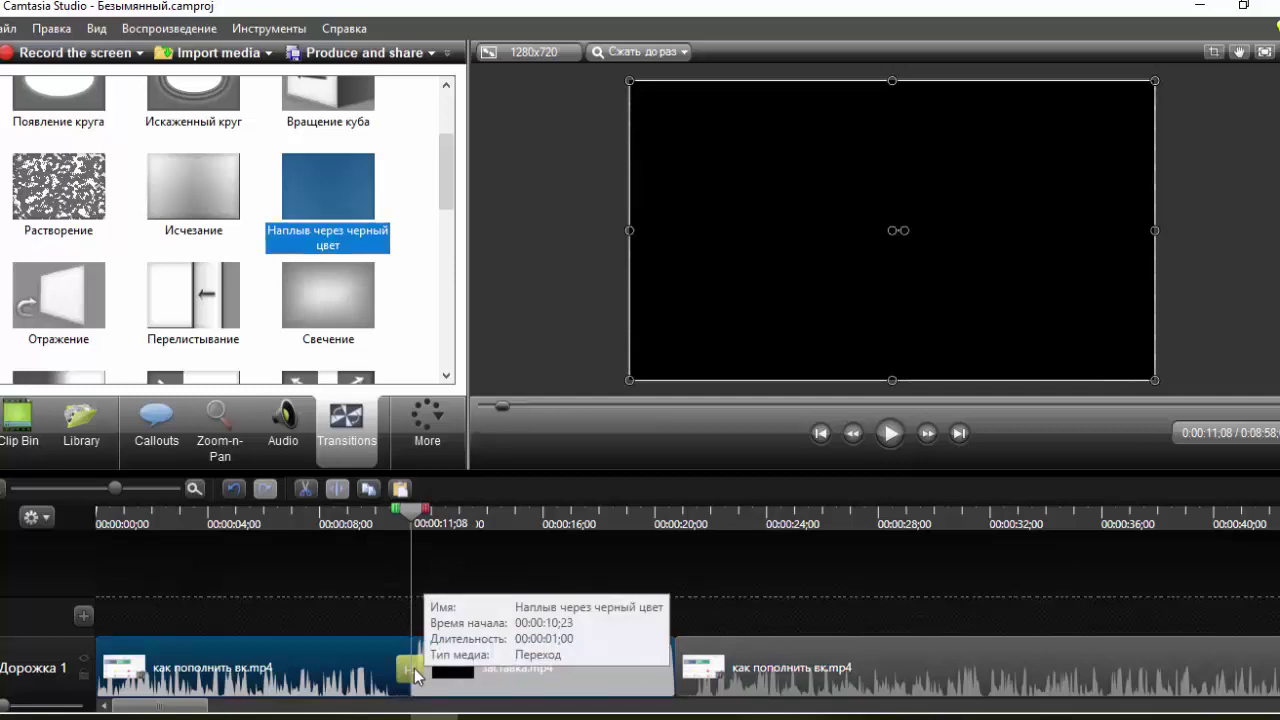
pyautogui.click(408, 676)
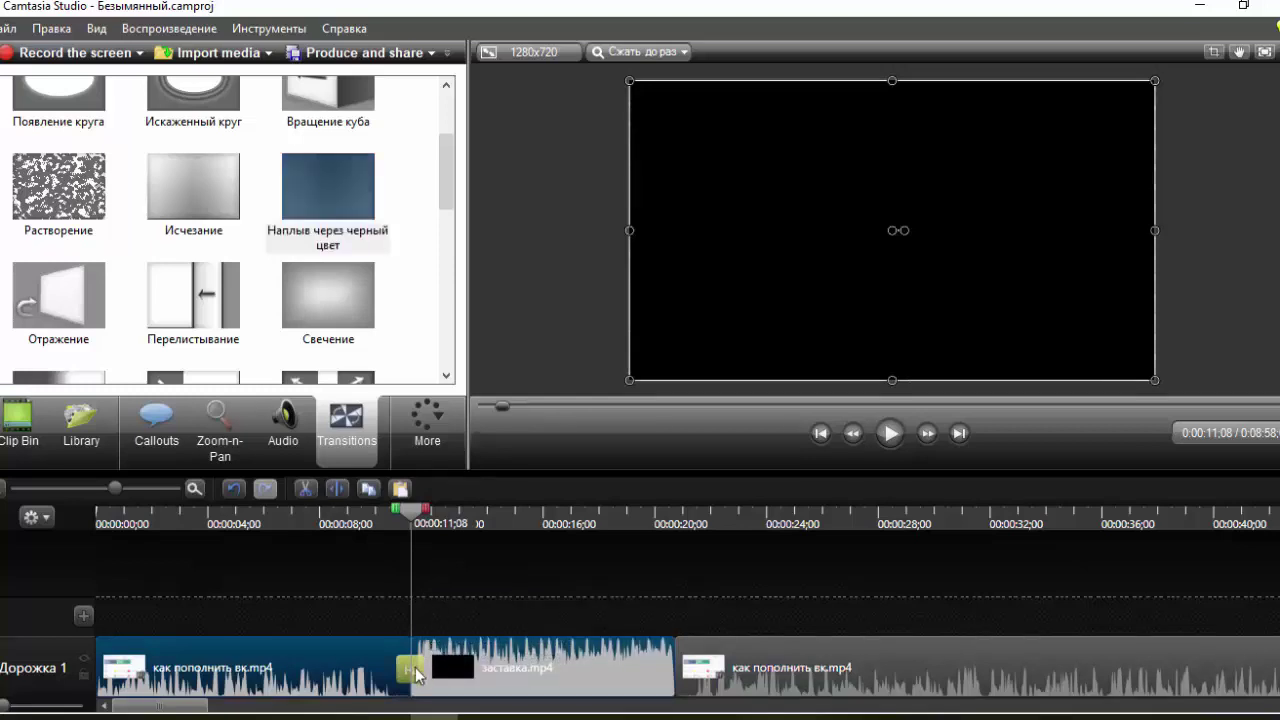
pyautogui.press('Delete')
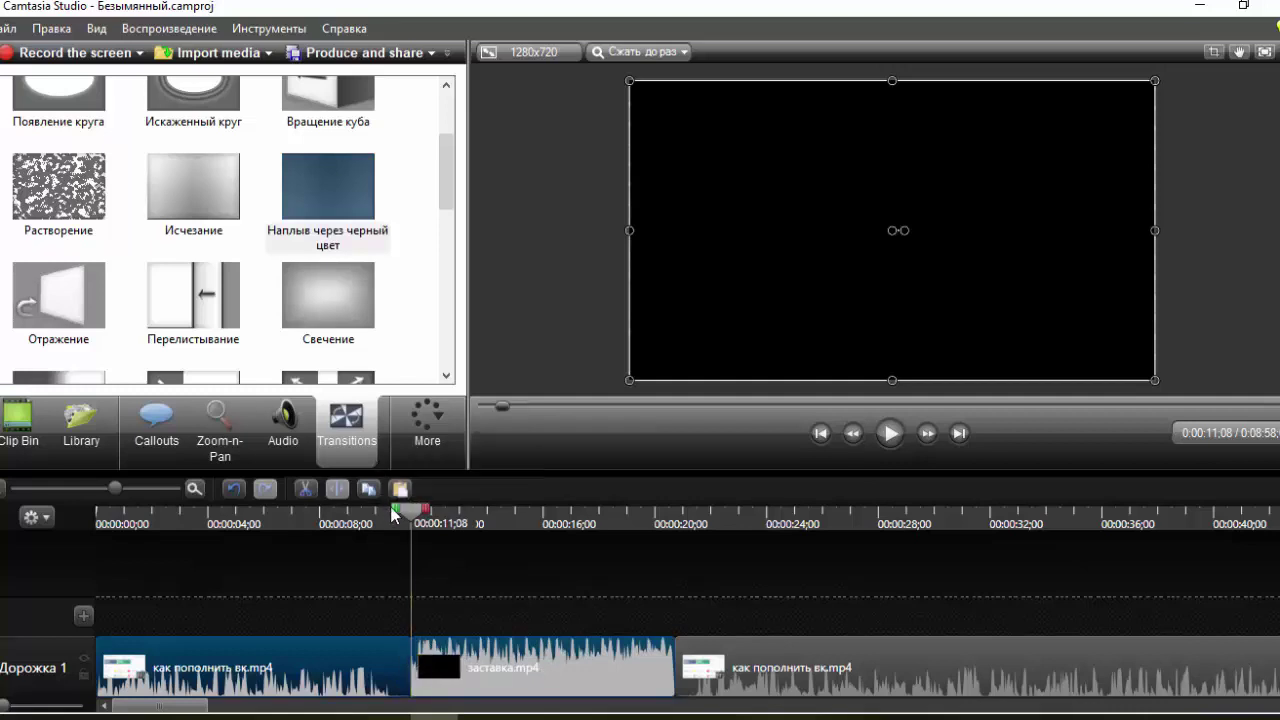
# Step: Cut the first part's ending from 00:00:10;26 to 00:00:11;08 and the second part's beginning from 00:00:20;10 to 00:00:20;22
pyautogui.moveTo(392, 512)
pyautogui.mouseDown()
pyautogui.moveTo(380, 514)
pyautogui.moveTo(408, 512)
pyautogui.moveTo(384, 507)
pyautogui.mouseUp()
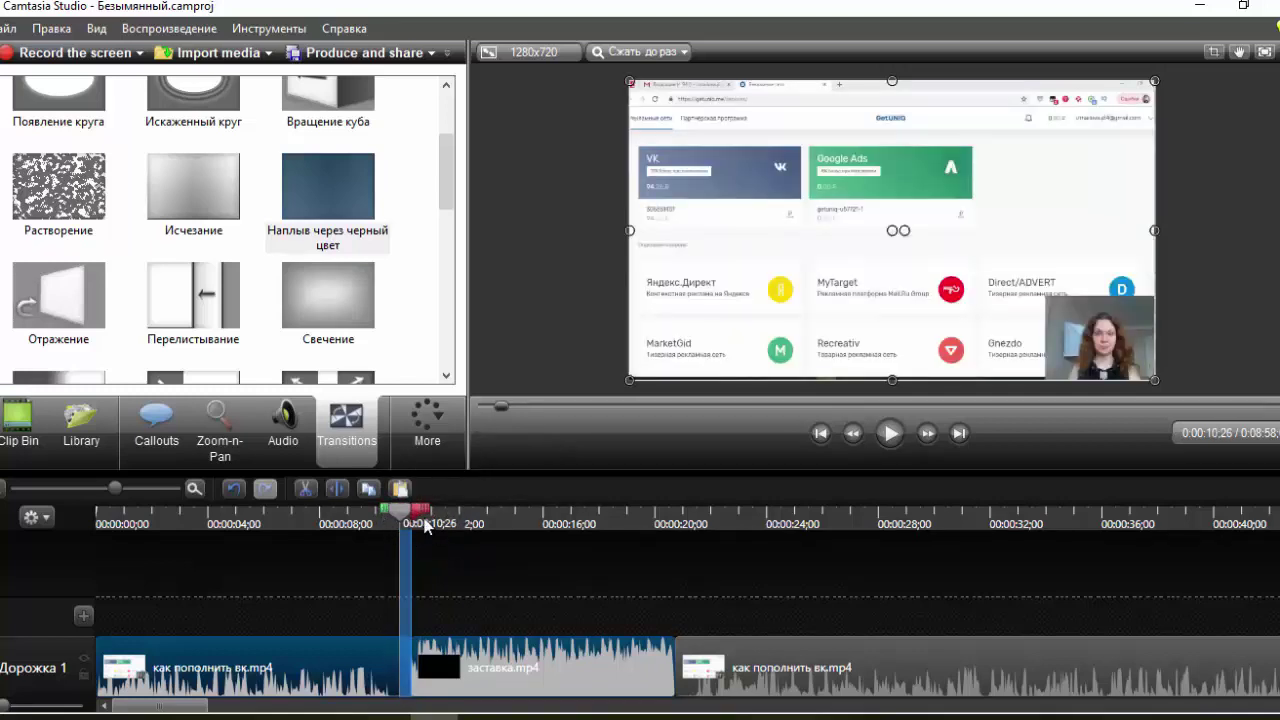
pyautogui.click(305, 488)
pyautogui.click(658, 514)
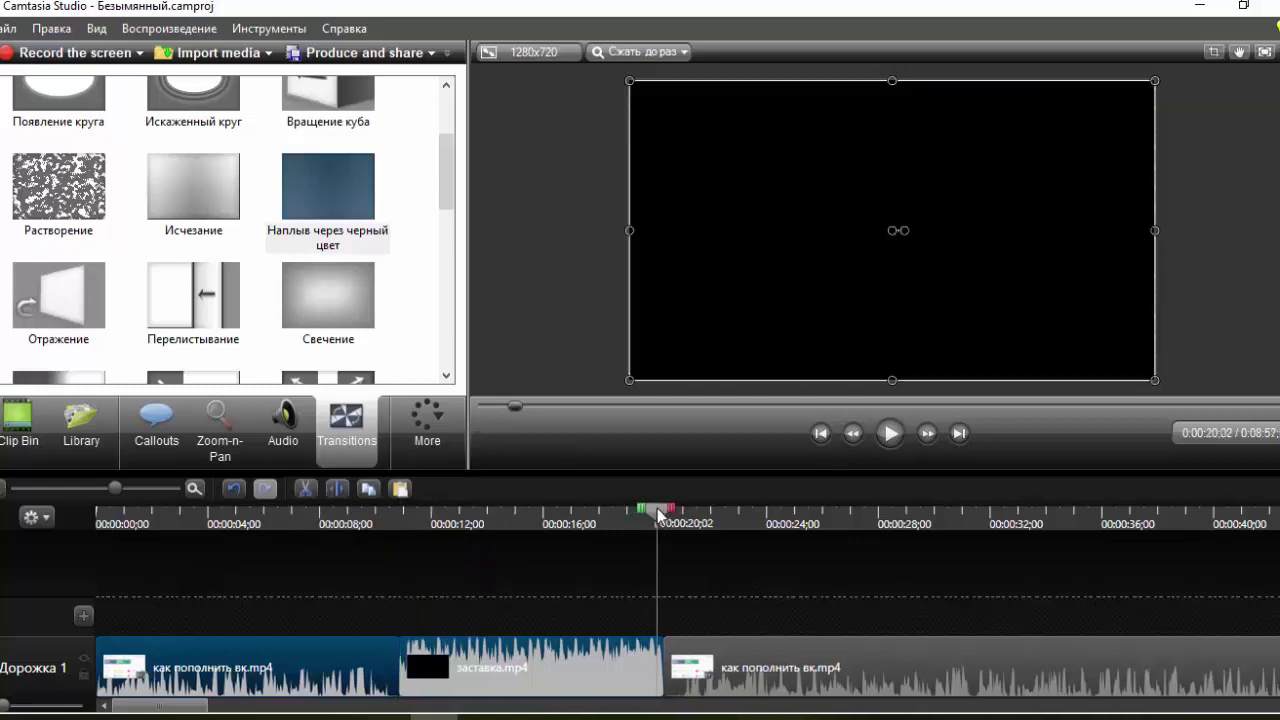
pyautogui.moveTo(658, 514); pyautogui.dragTo(691, 513)
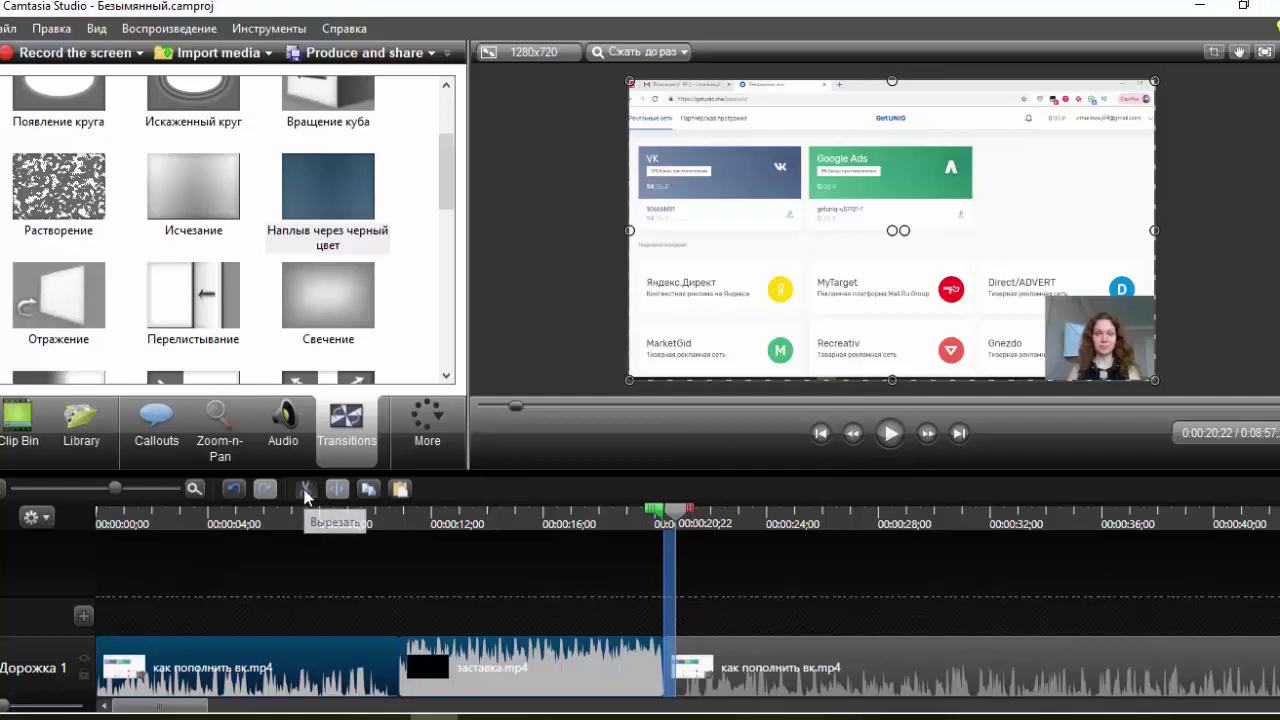
pyautogui.click(305, 488)
# Step: Apply the "Наплыв через черный цвет" transition between the first part of the video and заставка.mp4
pyautogui.click(323, 190)
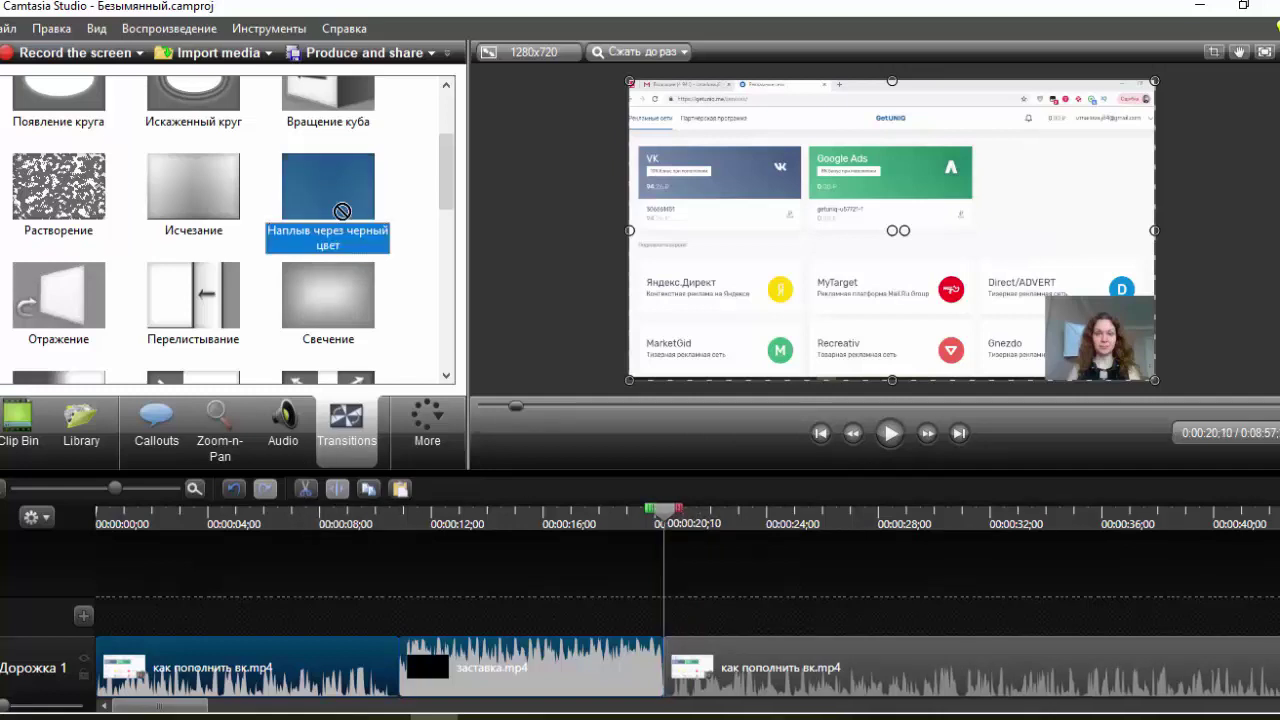
pyautogui.moveTo(335, 205); pyautogui.dragTo(402, 658)
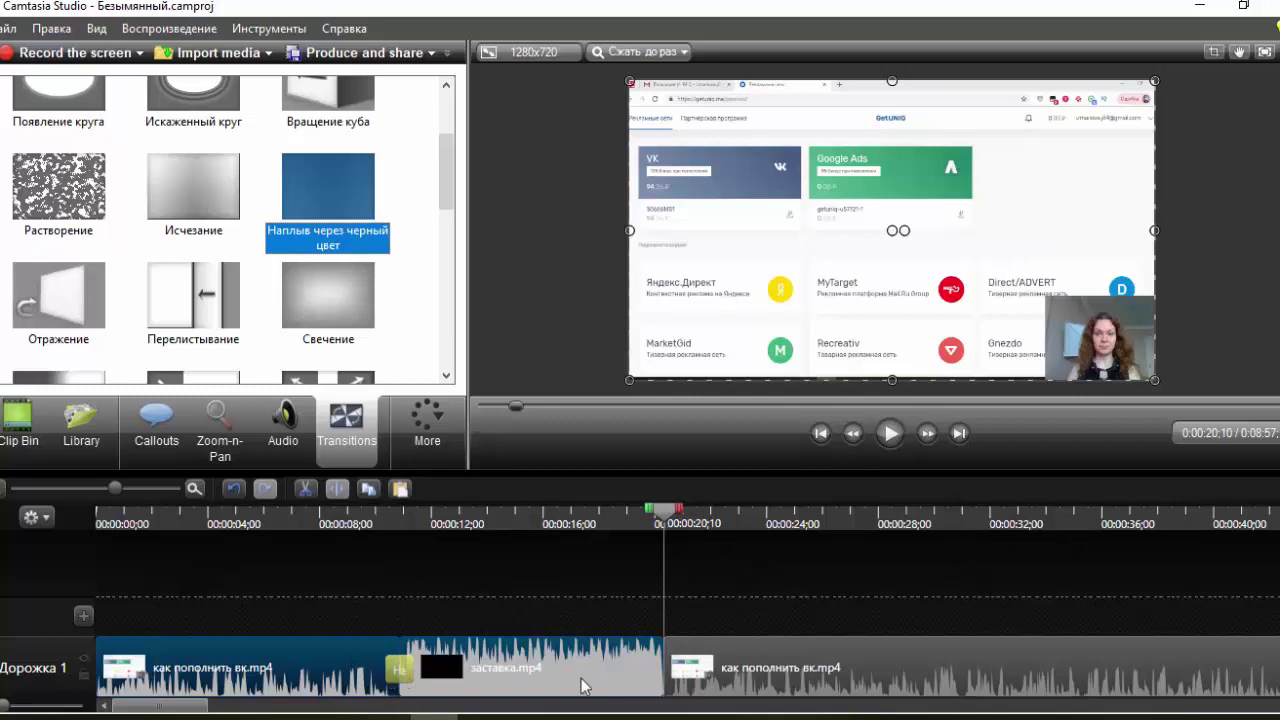
# Step: Apply the "Наплыв через черный цвет" transition between заставка.mp4 and the video's second part, and give заставка.mp4 an audio fade-in and fade-out
pyautogui.moveTo(333, 190); pyautogui.dragTo(662, 674)
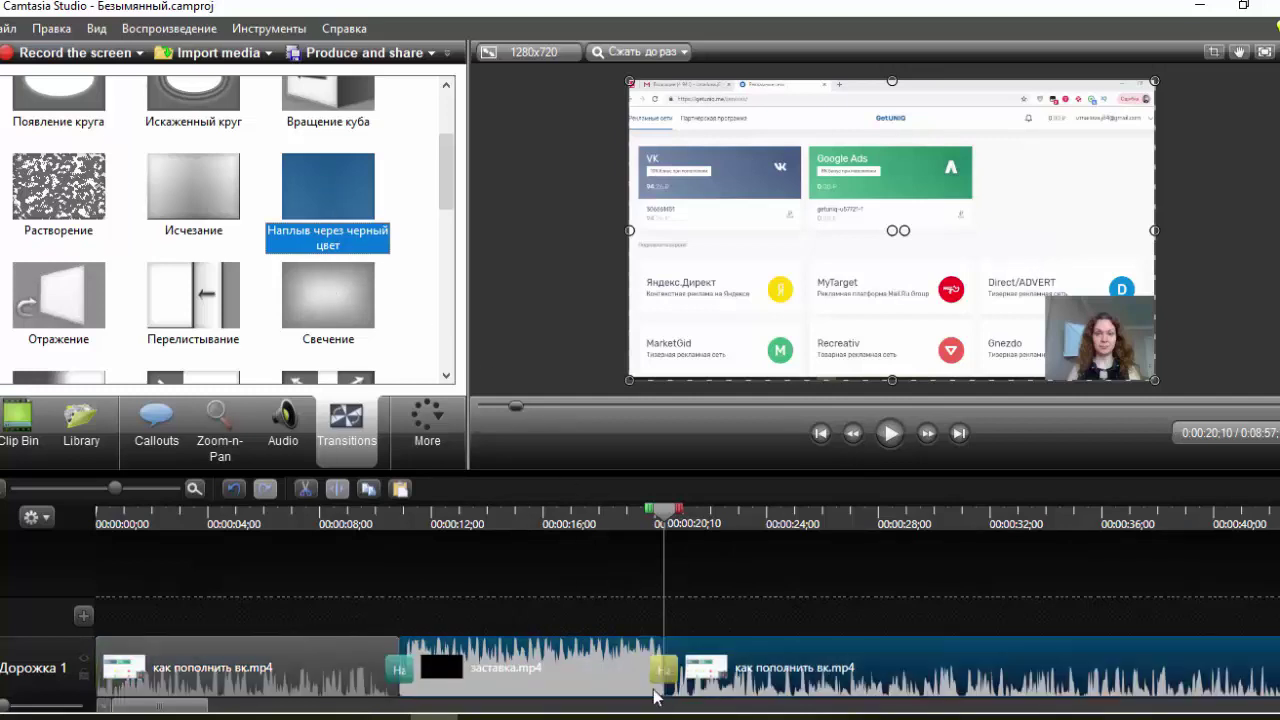
pyautogui.click(532, 673)
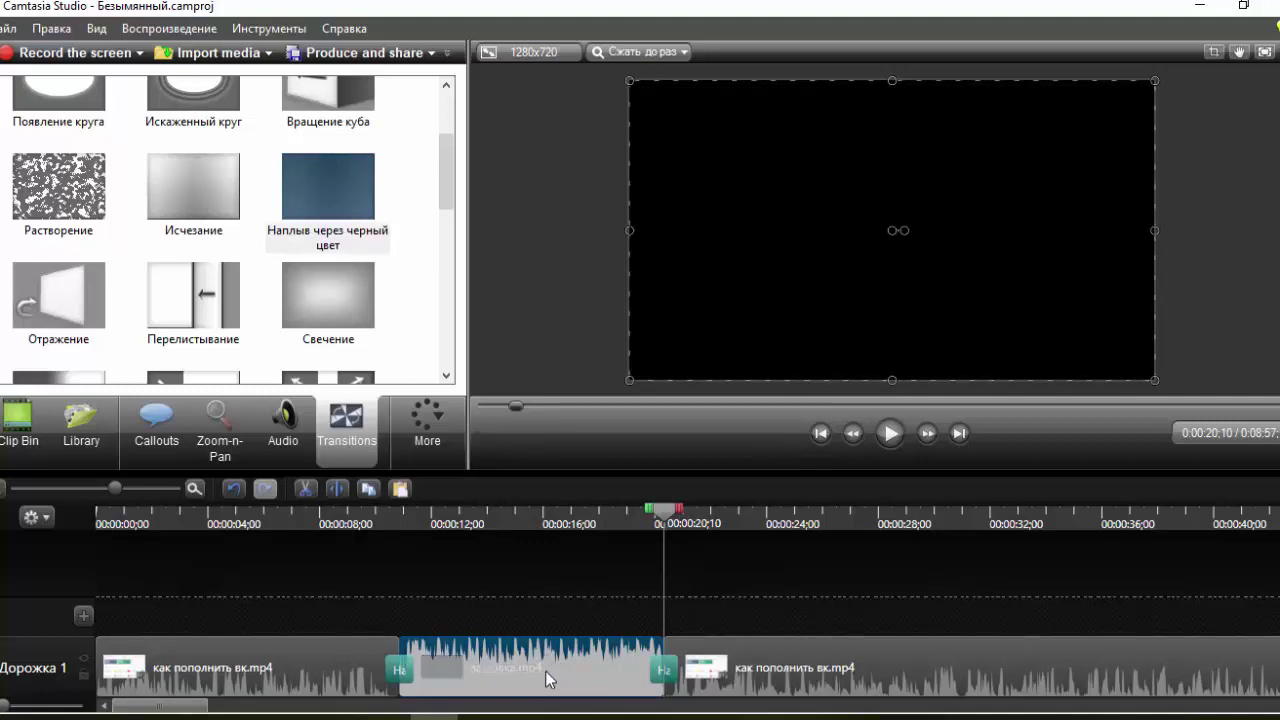
pyautogui.click(285, 425)
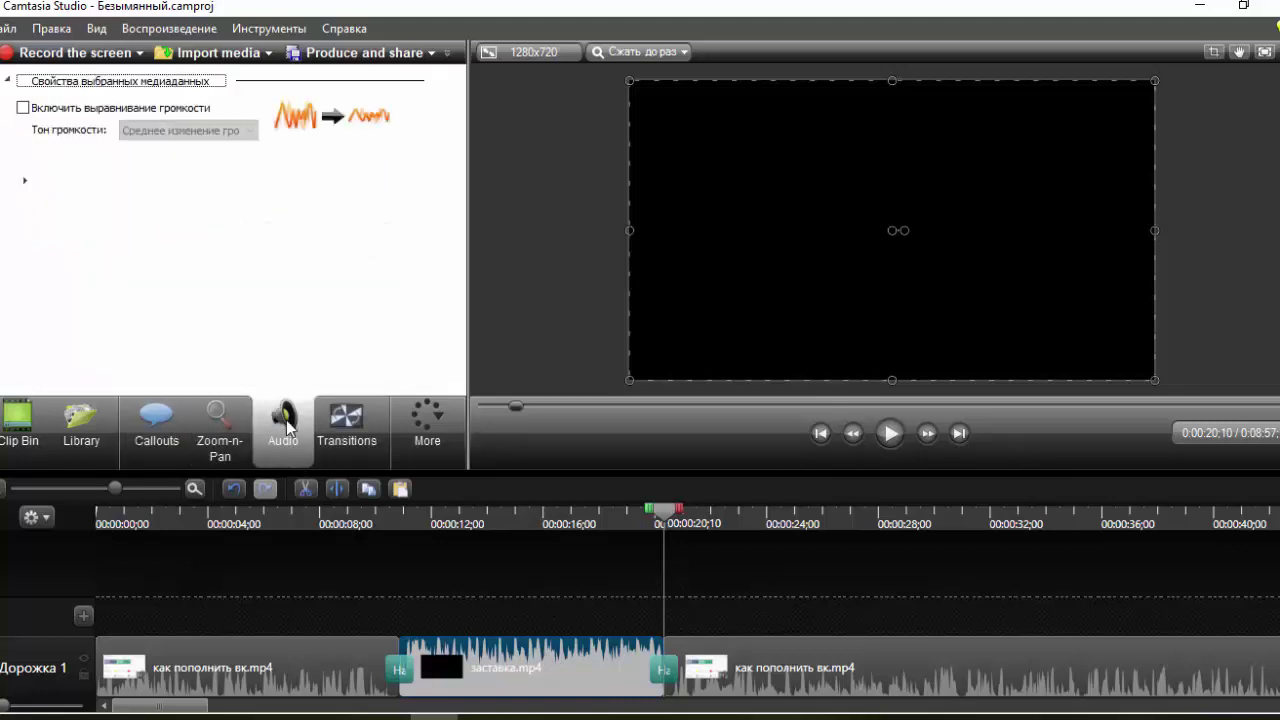
pyautogui.click(84, 337)
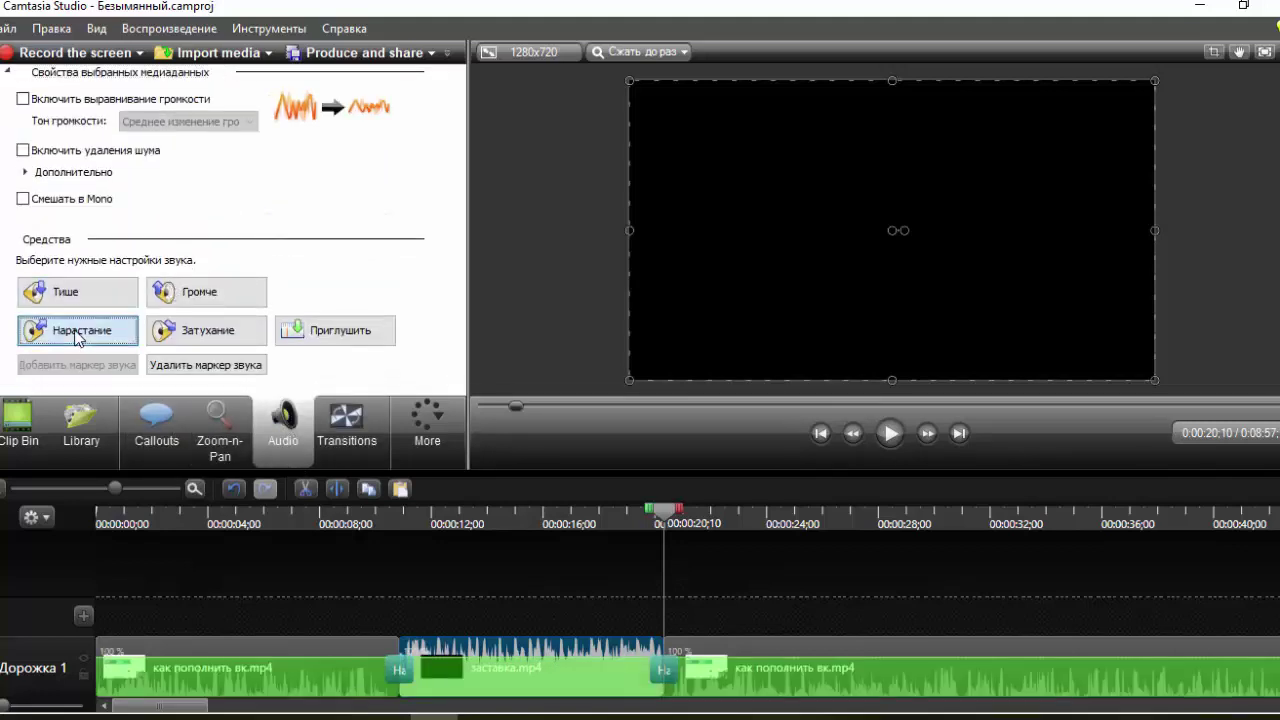
pyautogui.click(205, 341)
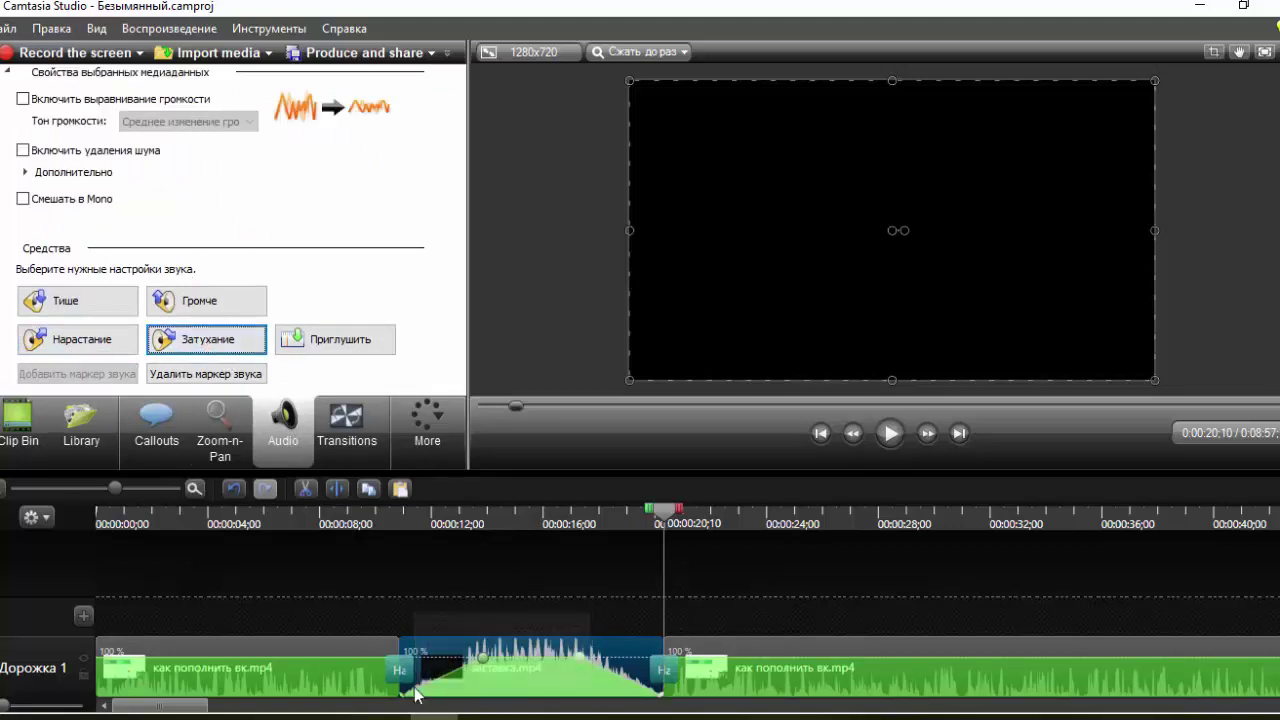
# Step: Raise the outer ends of the заставка.mp4 volume curve slightly and lower its two middle audio points to about 64%
pyautogui.moveTo(416, 694); pyautogui.dragTo(418, 688)
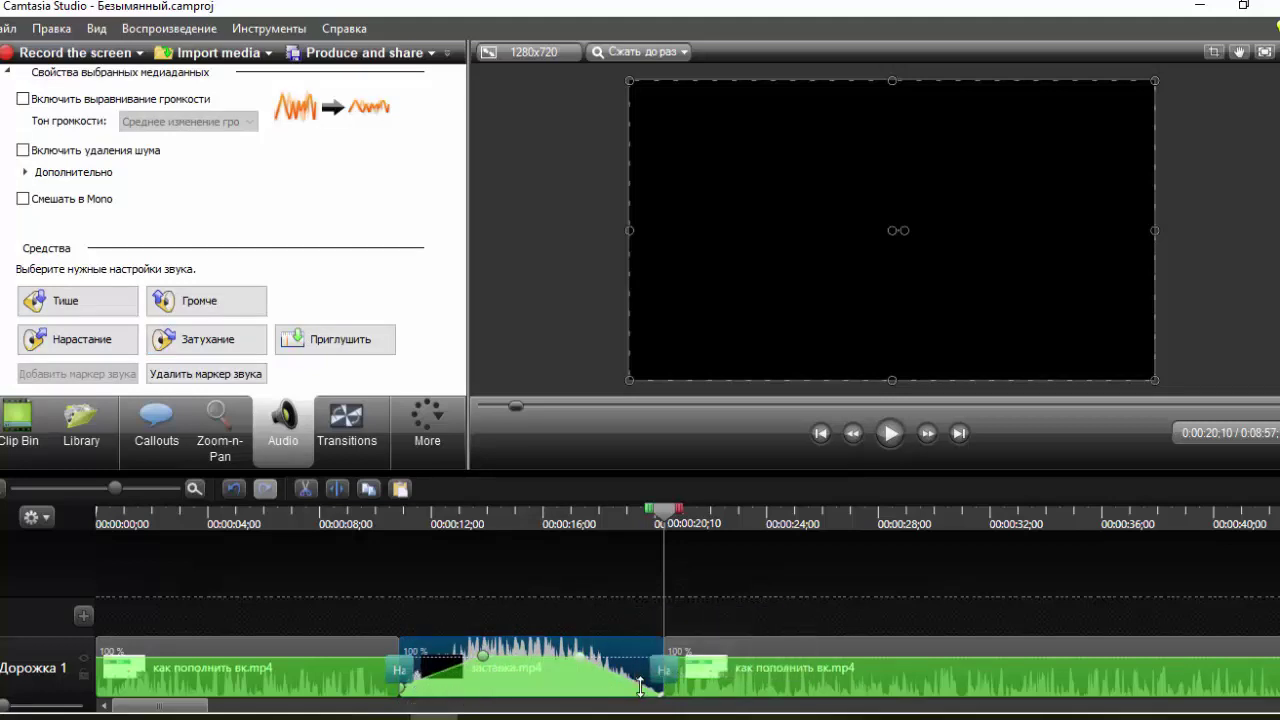
pyautogui.moveTo(640, 686); pyautogui.dragTo(640, 680)
pyautogui.click(580, 655)
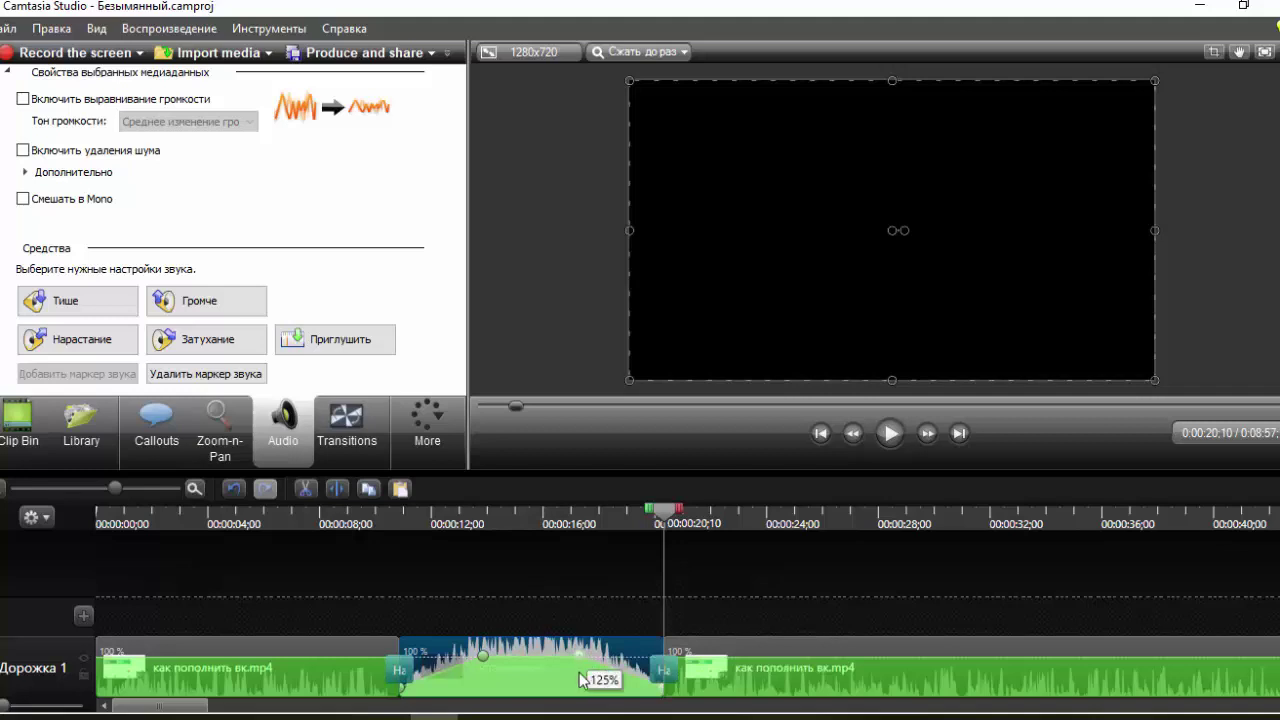
pyautogui.moveTo(579, 663); pyautogui.dragTo(582, 671)
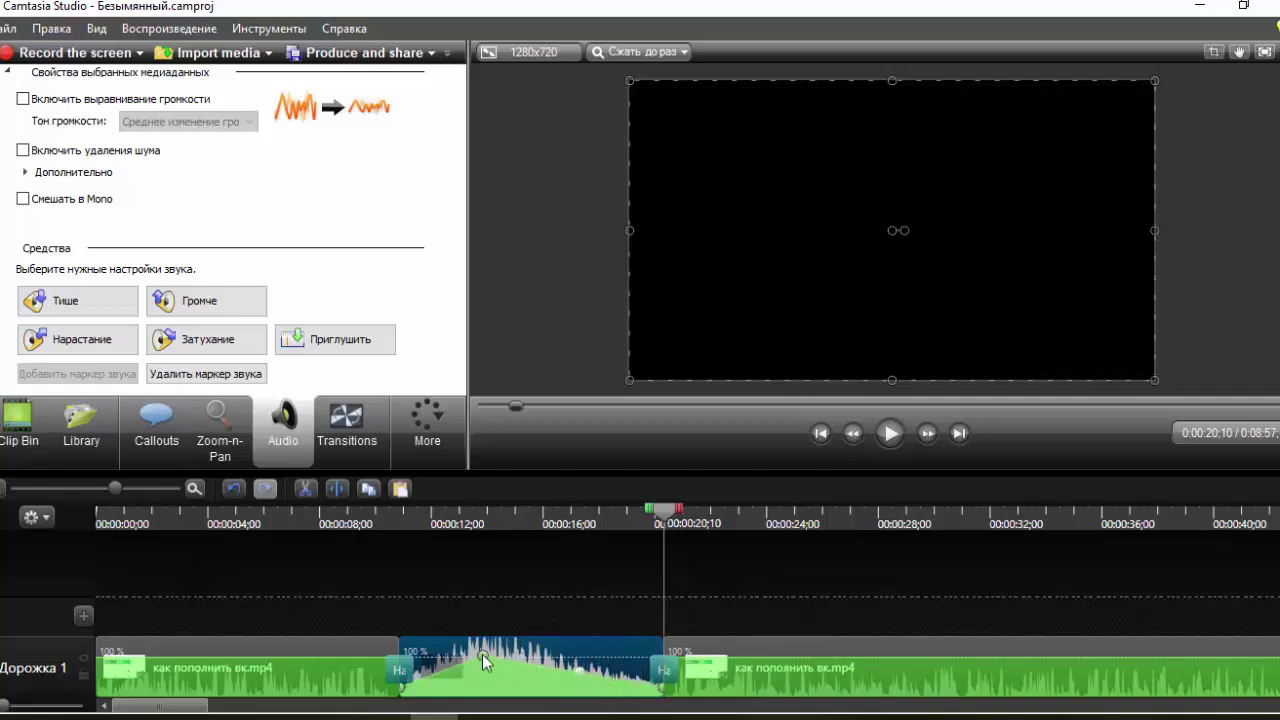
pyautogui.moveTo(482, 654); pyautogui.dragTo(485, 669)
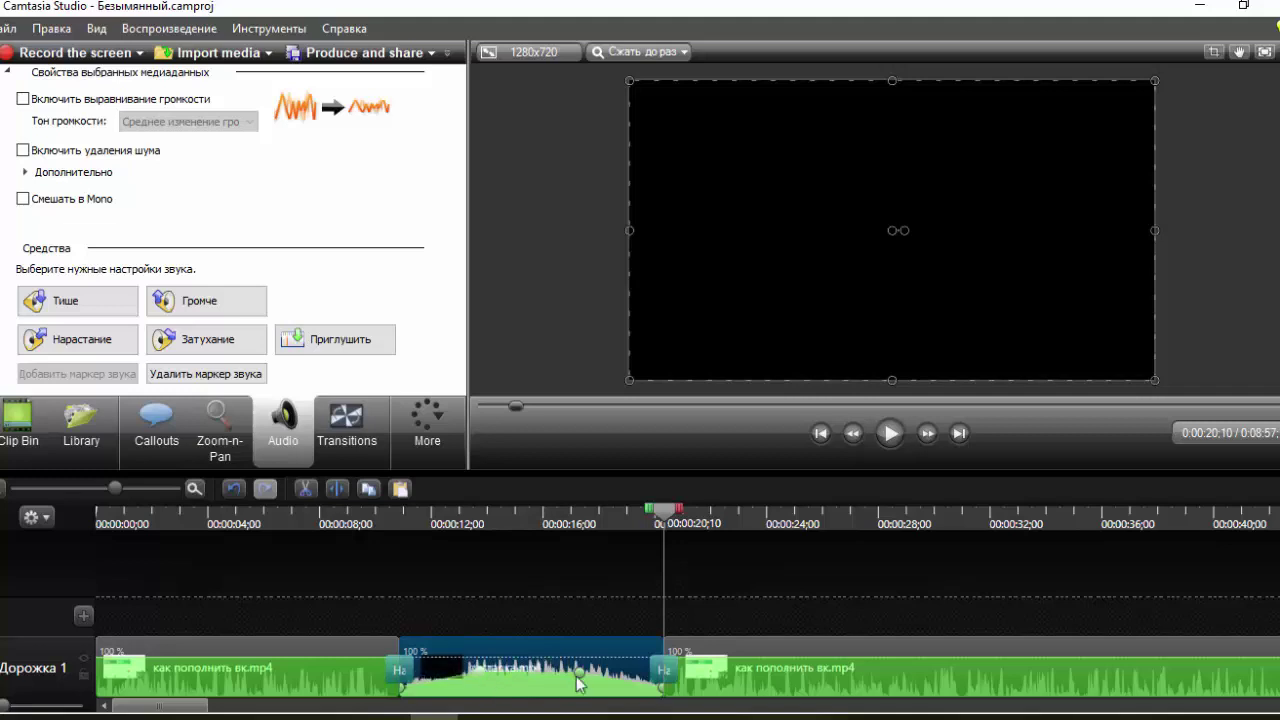
pyautogui.moveTo(579, 671); pyautogui.dragTo(579, 677)
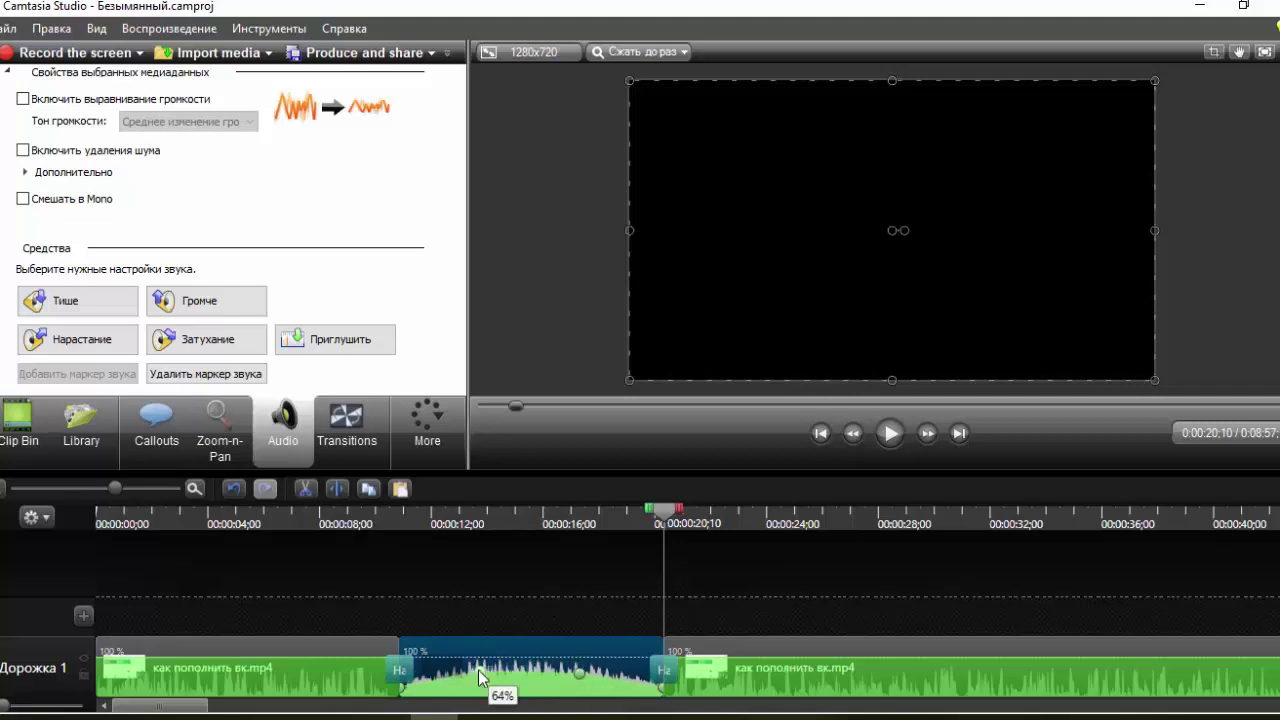
pyautogui.moveTo(480, 677); pyautogui.dragTo(482, 680)
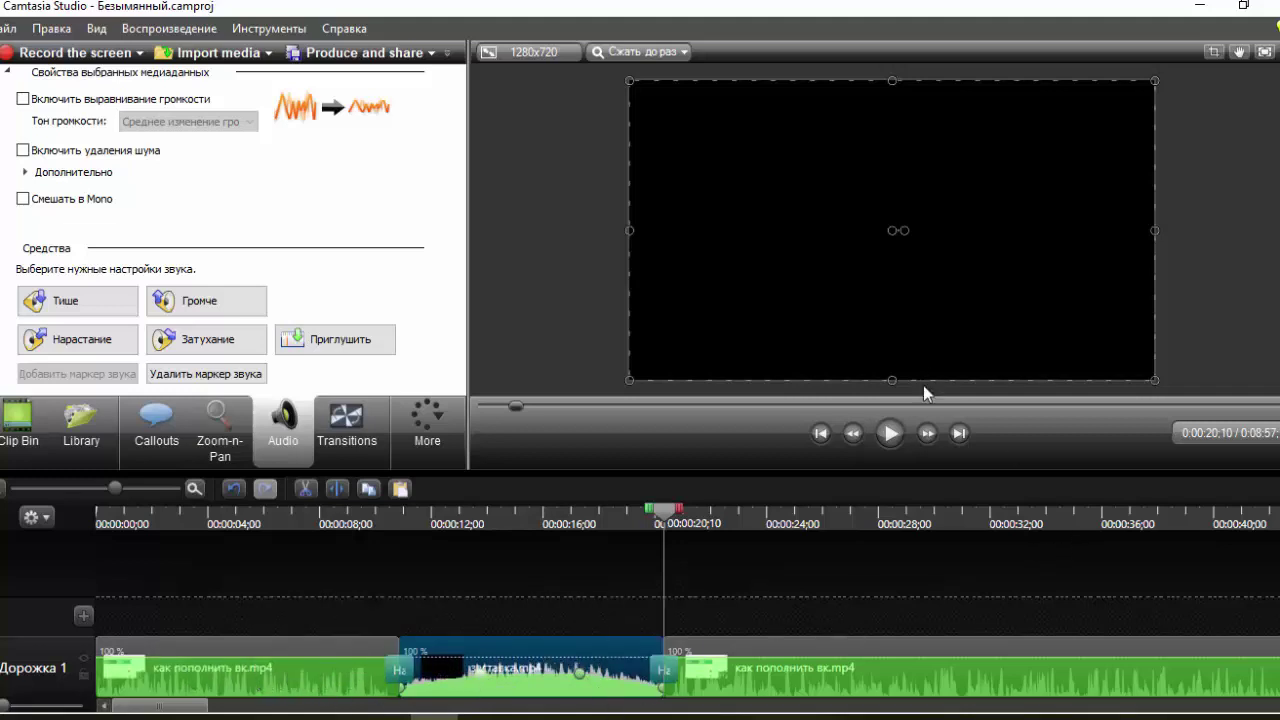
# Step: Play the video to 00:00:38;21 and place "подписка и колокольчик готов.mp4" on a new track above, starting at 00:00:38;17
pyautogui.click(893, 433)
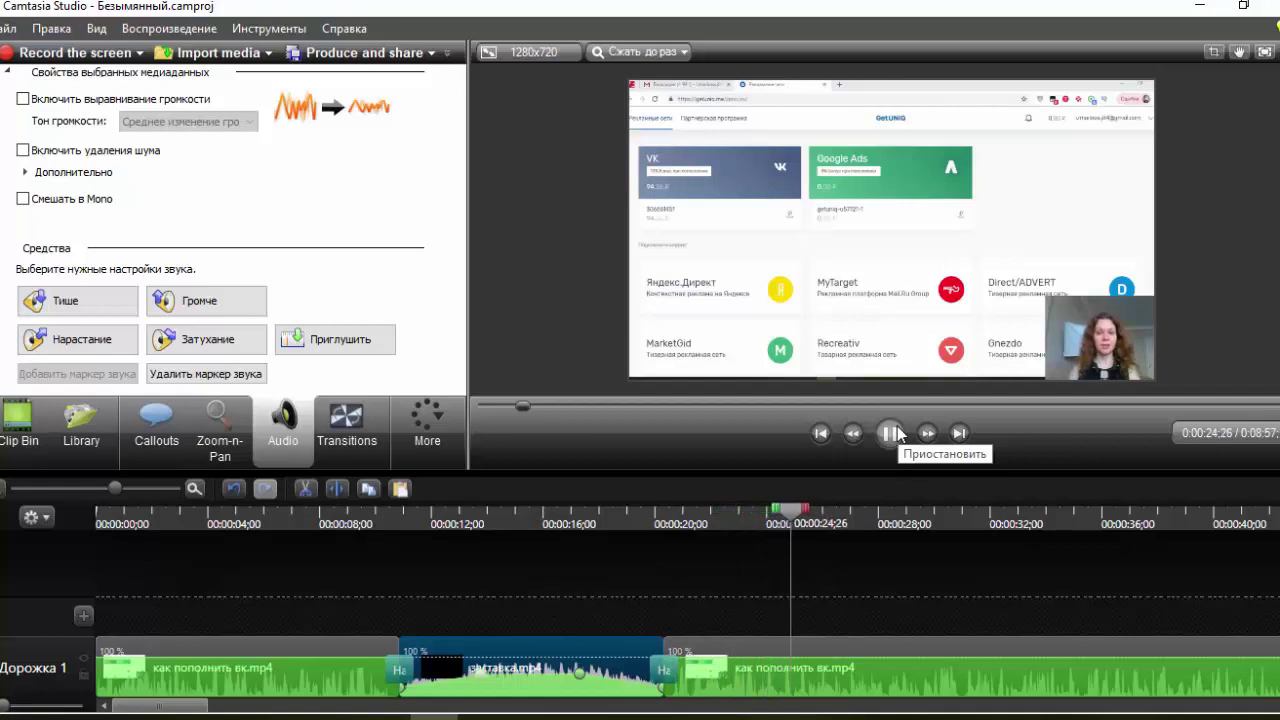
pyautogui.moveTo(193, 712); pyautogui.dragTo(203, 712)
pyautogui.hscroll(3, 203, 712)
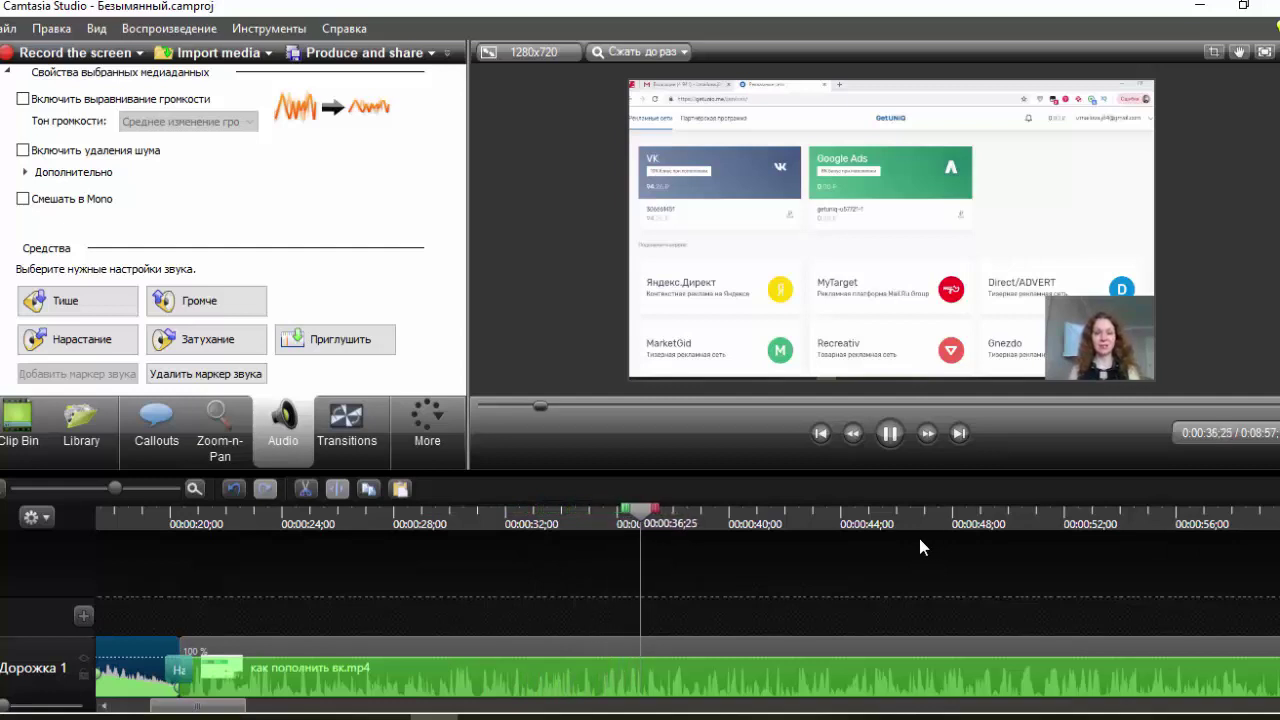
pyautogui.click(890, 434)
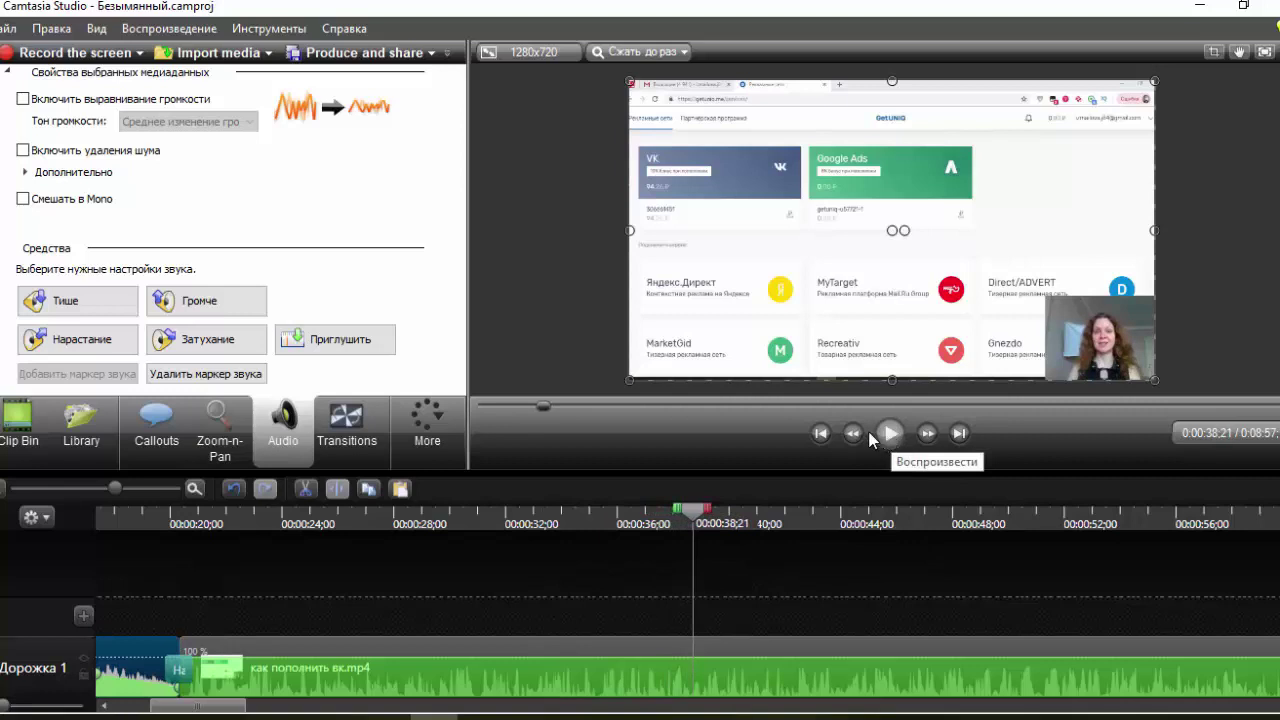
pyautogui.click(18, 428)
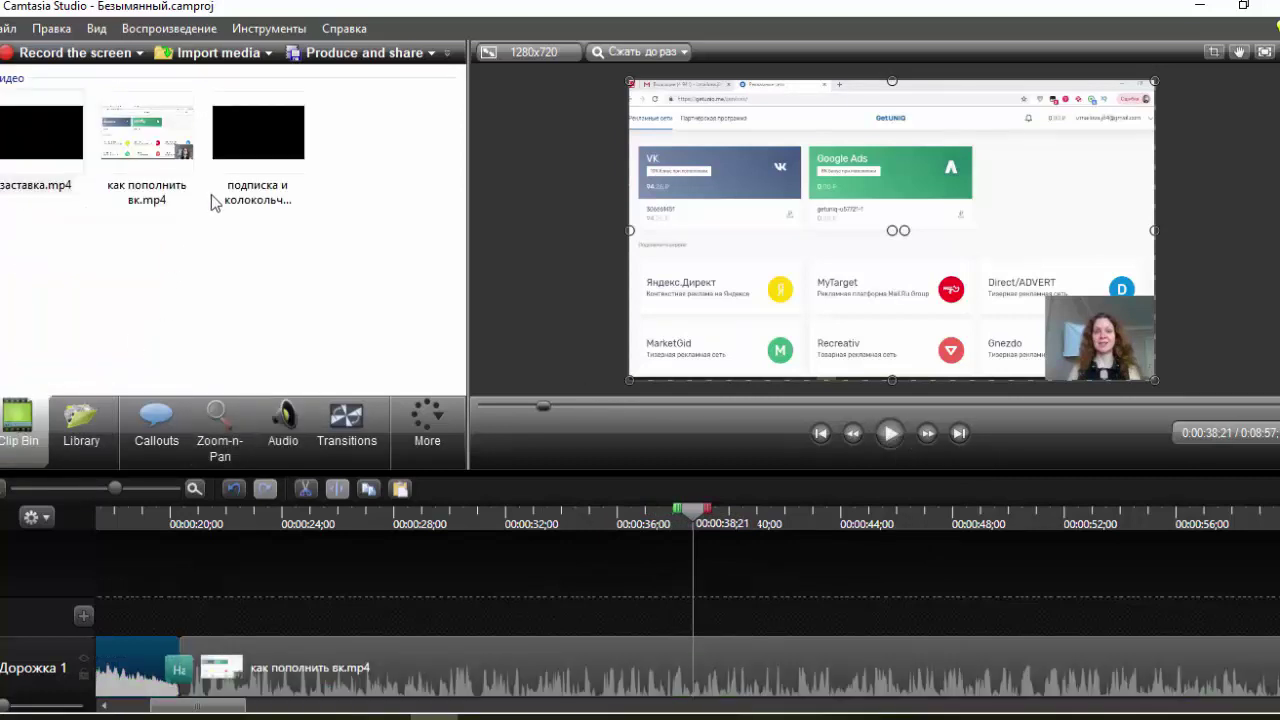
pyautogui.click(258, 147)
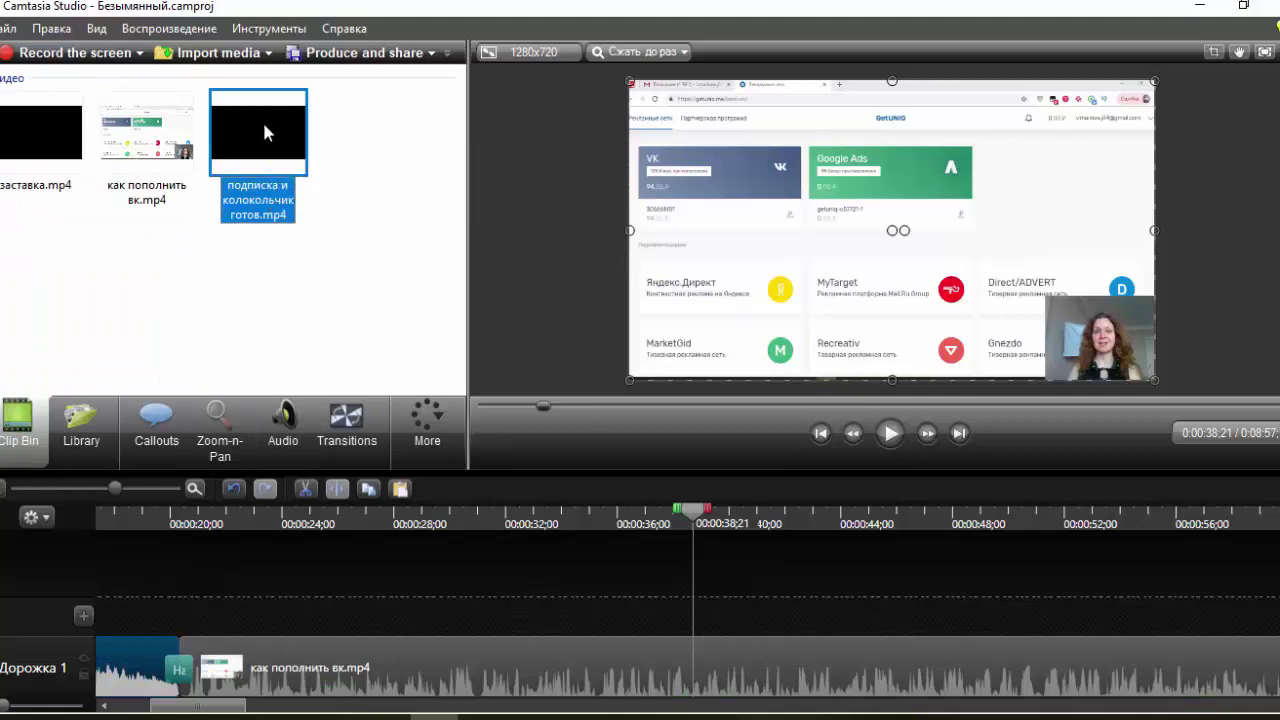
pyautogui.moveTo(266, 129); pyautogui.dragTo(611, 503)
pyautogui.moveTo(690, 620); pyautogui.dragTo(690, 610)
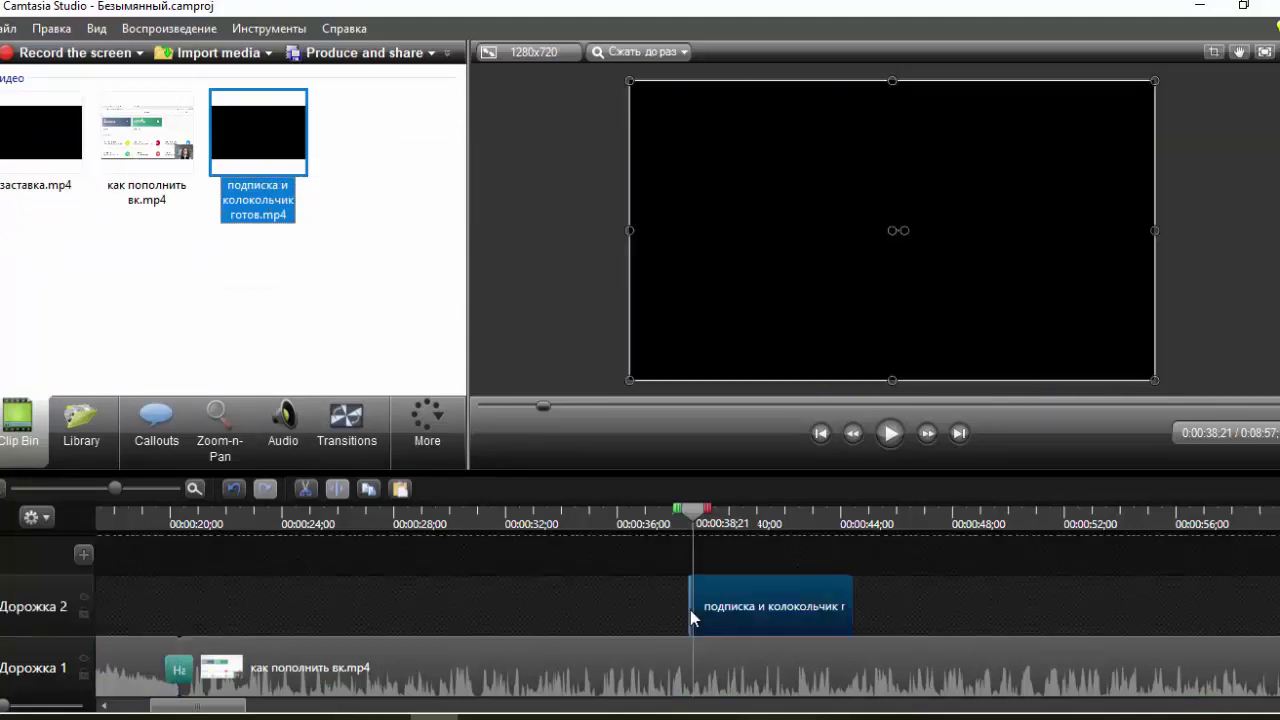
# Step: Preview the overlay clip up to 00:00:41;18, shrink it to about 62% and move it above the webcam picture, around X 434, Y 36
pyautogui.click(675, 510)
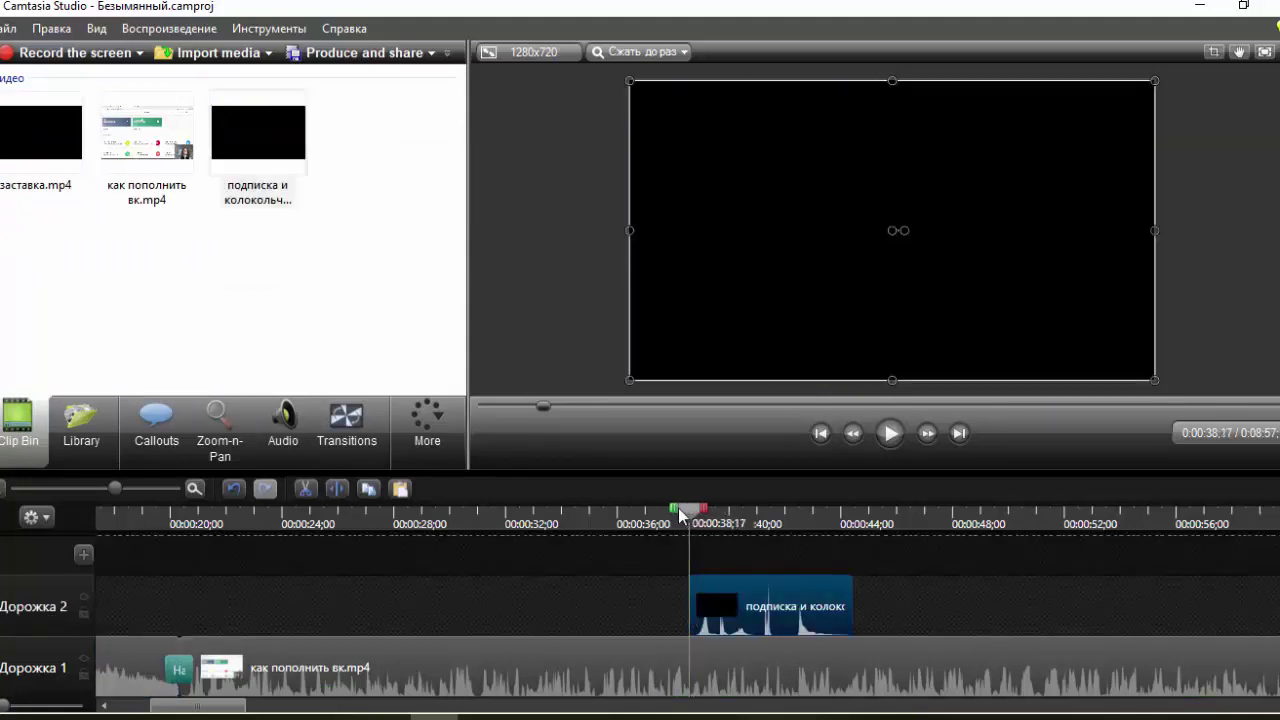
pyautogui.click(889, 433)
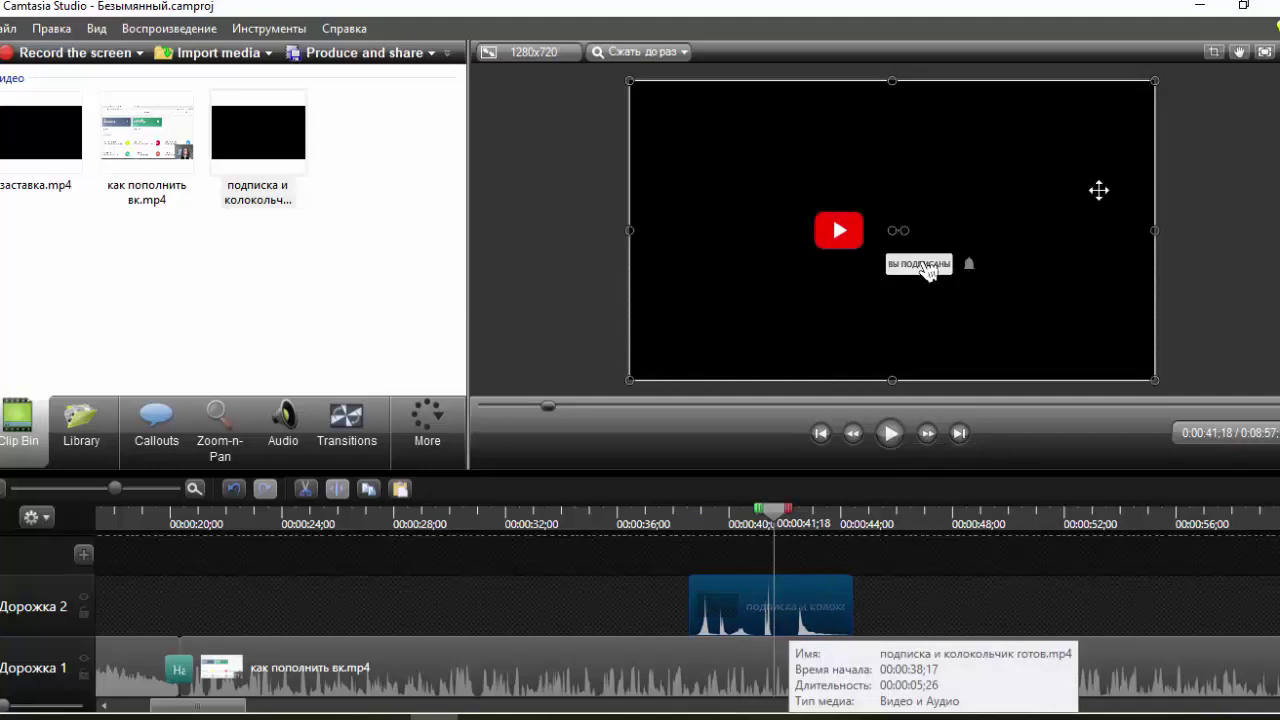
pyautogui.moveTo(1152, 82); pyautogui.dragTo(1022, 158)
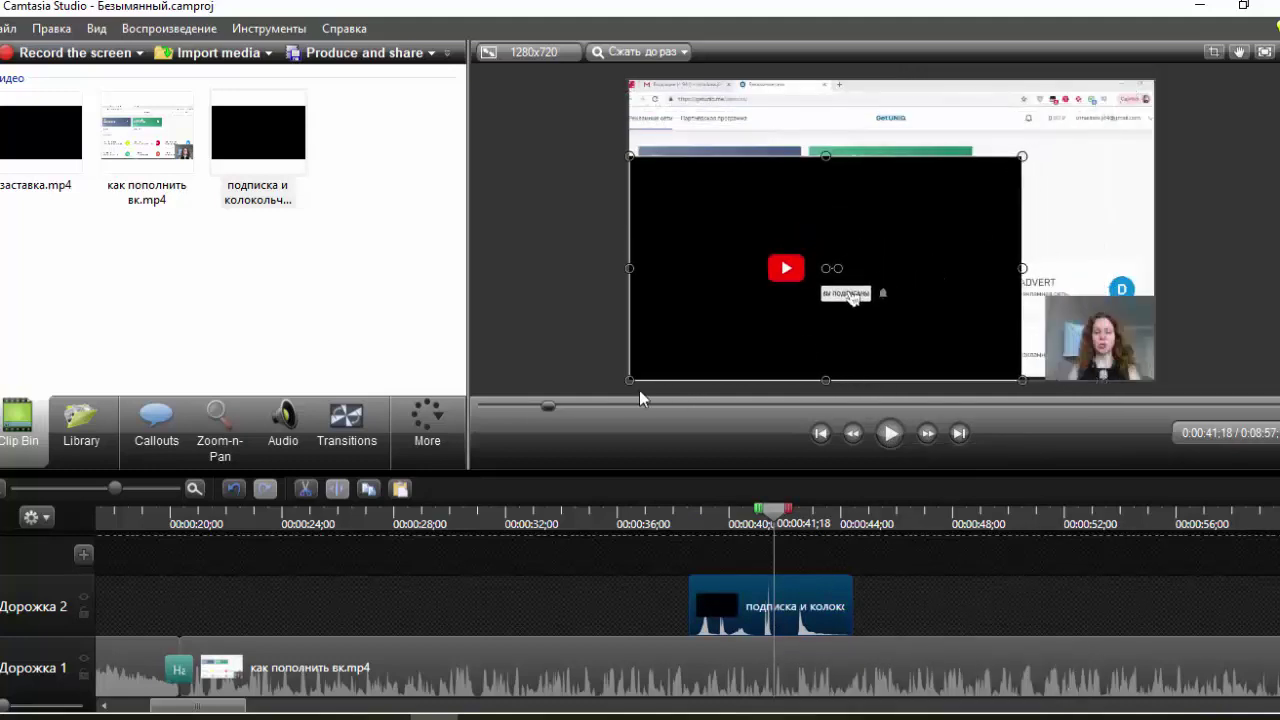
pyautogui.moveTo(631, 374); pyautogui.dragTo(702, 328)
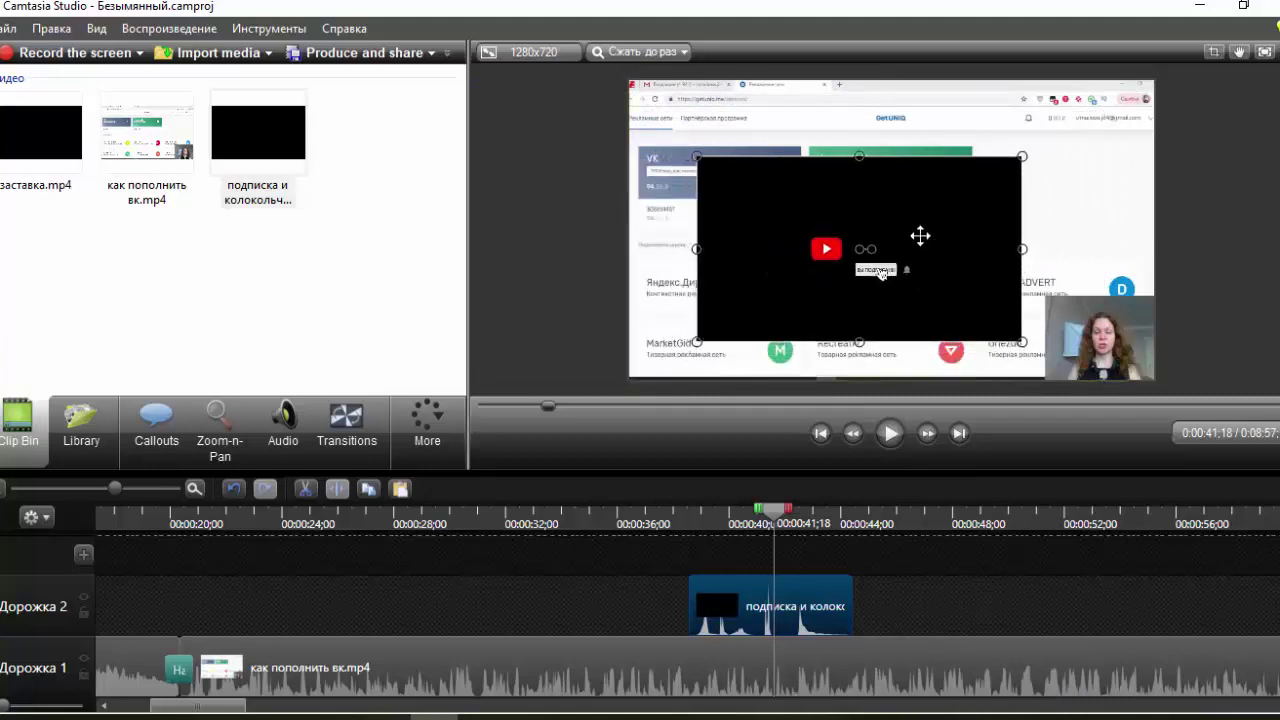
pyautogui.moveTo(920, 235); pyautogui.dragTo(1129, 202)
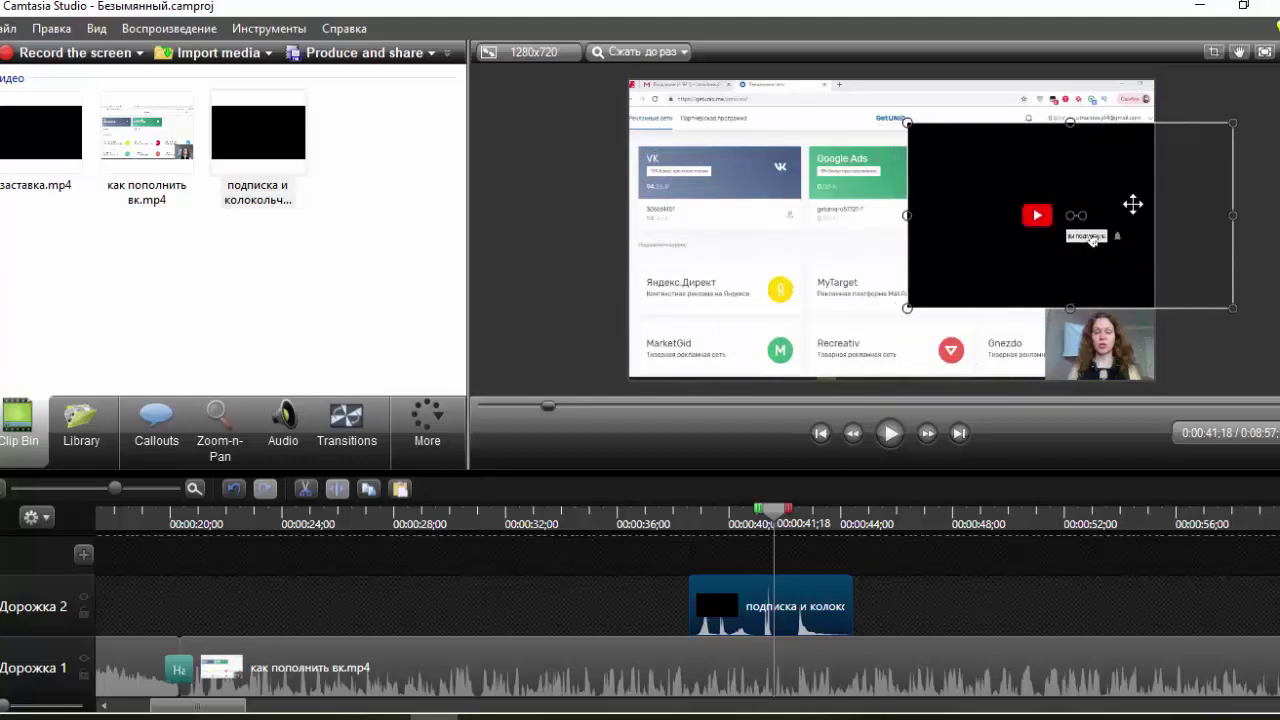
# Step: Remove the black background from the overlay clip with the "Удалить цвет" visual effect and play the result from 00:00:37;22
pyautogui.click(424, 427)
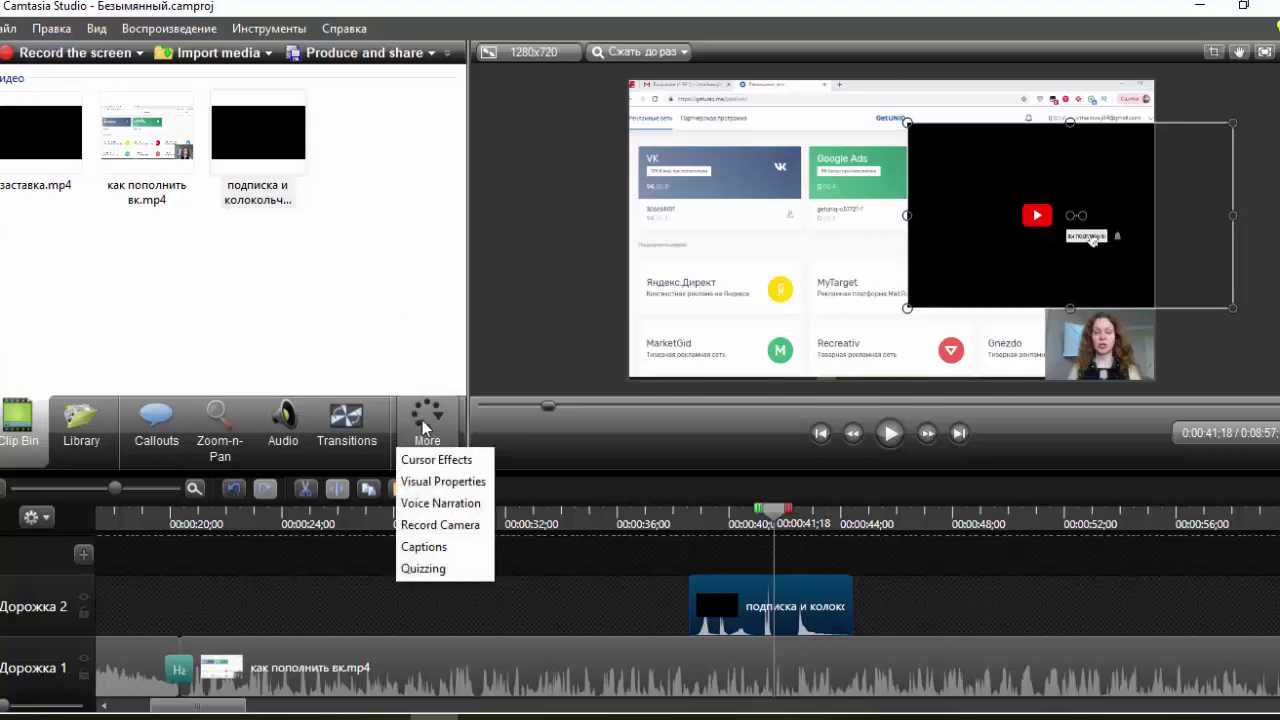
pyautogui.click(421, 484)
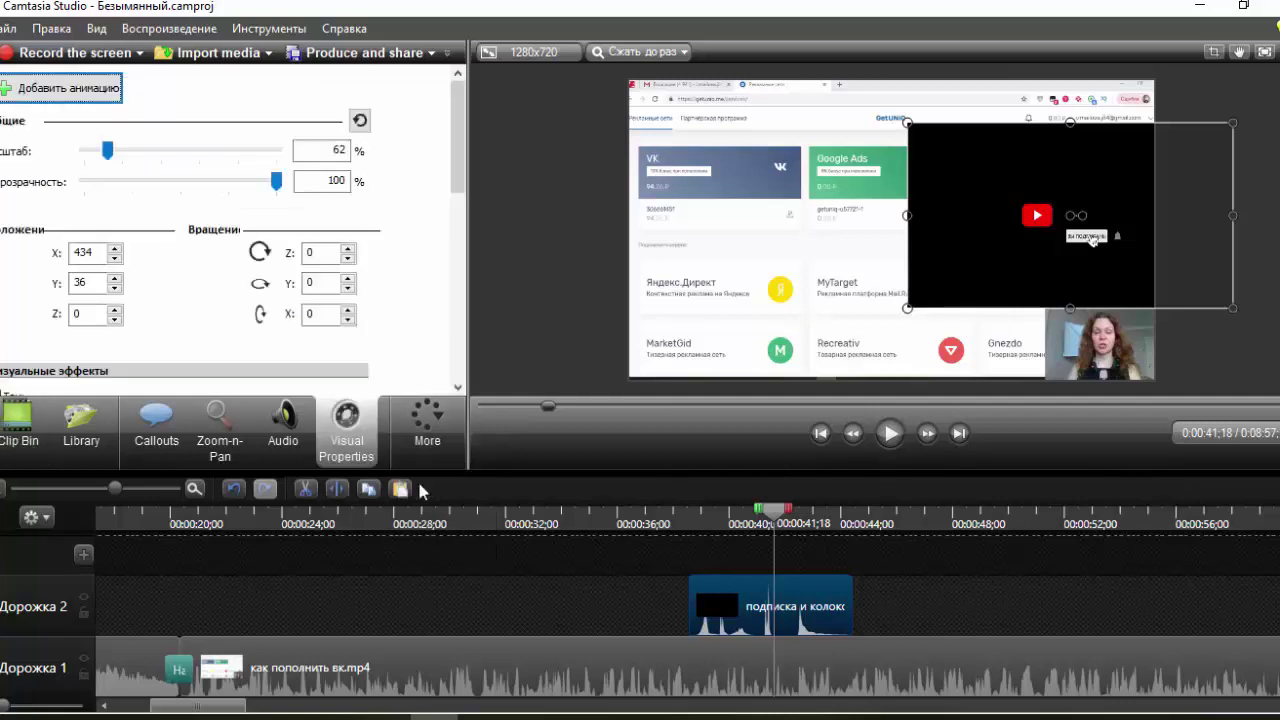
pyautogui.scroll(-5, 435, 280)
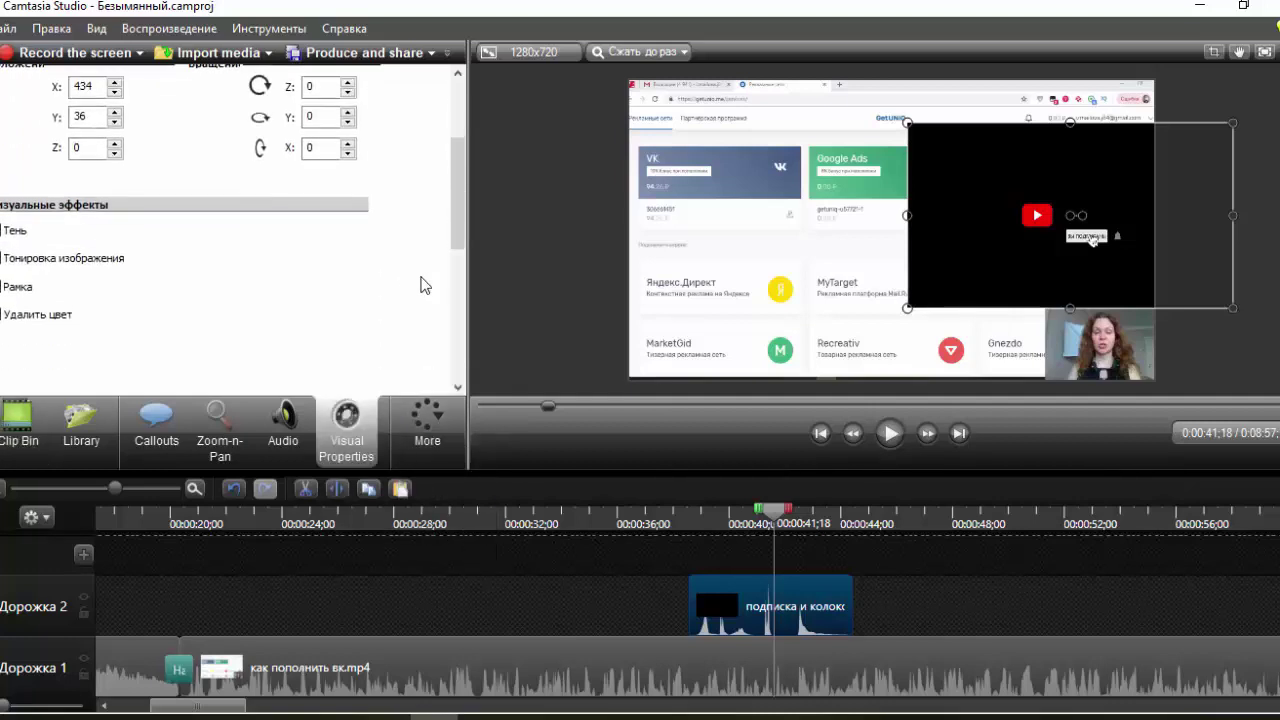
pyautogui.click(4, 315)
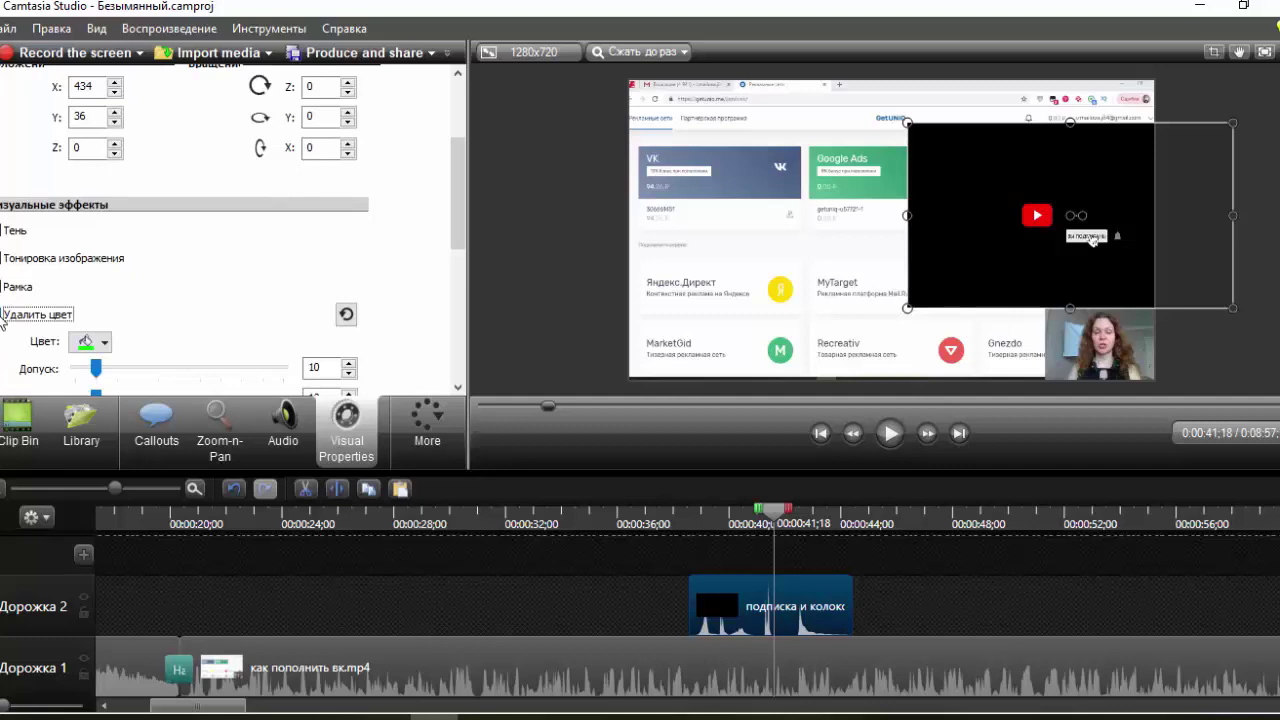
pyautogui.scroll(-1, 3, 320)
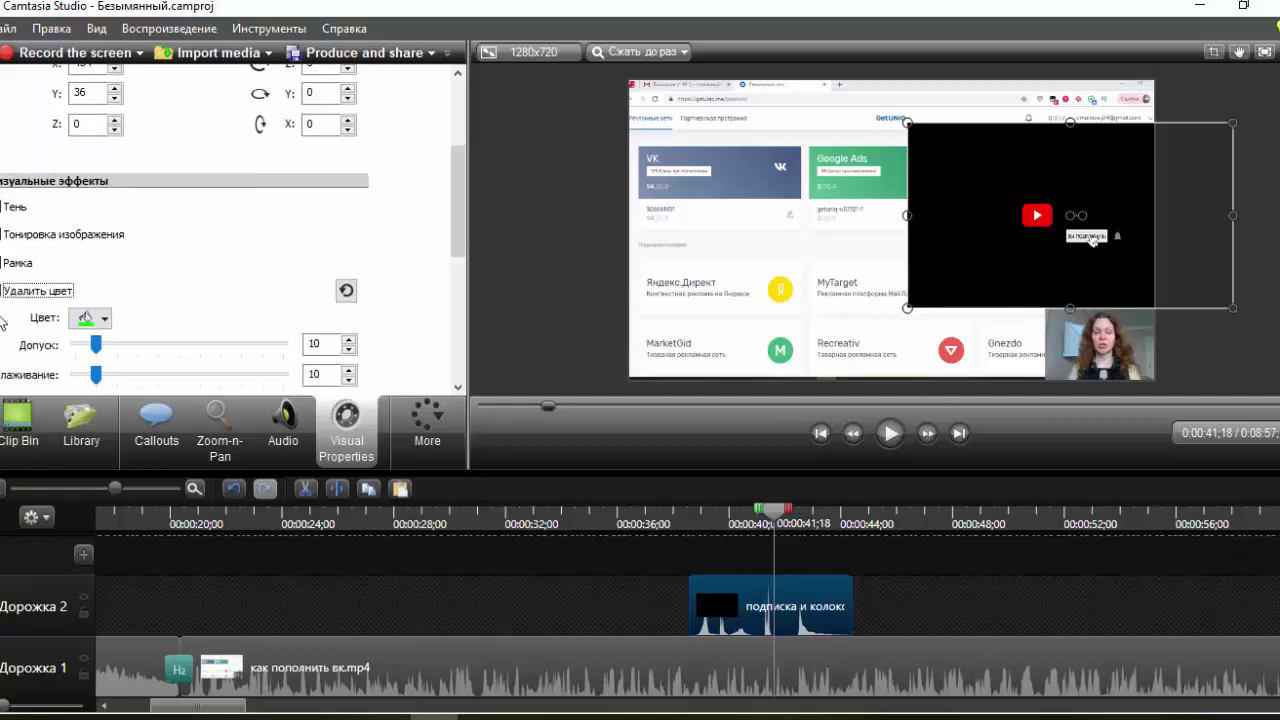
pyautogui.click(104, 320)
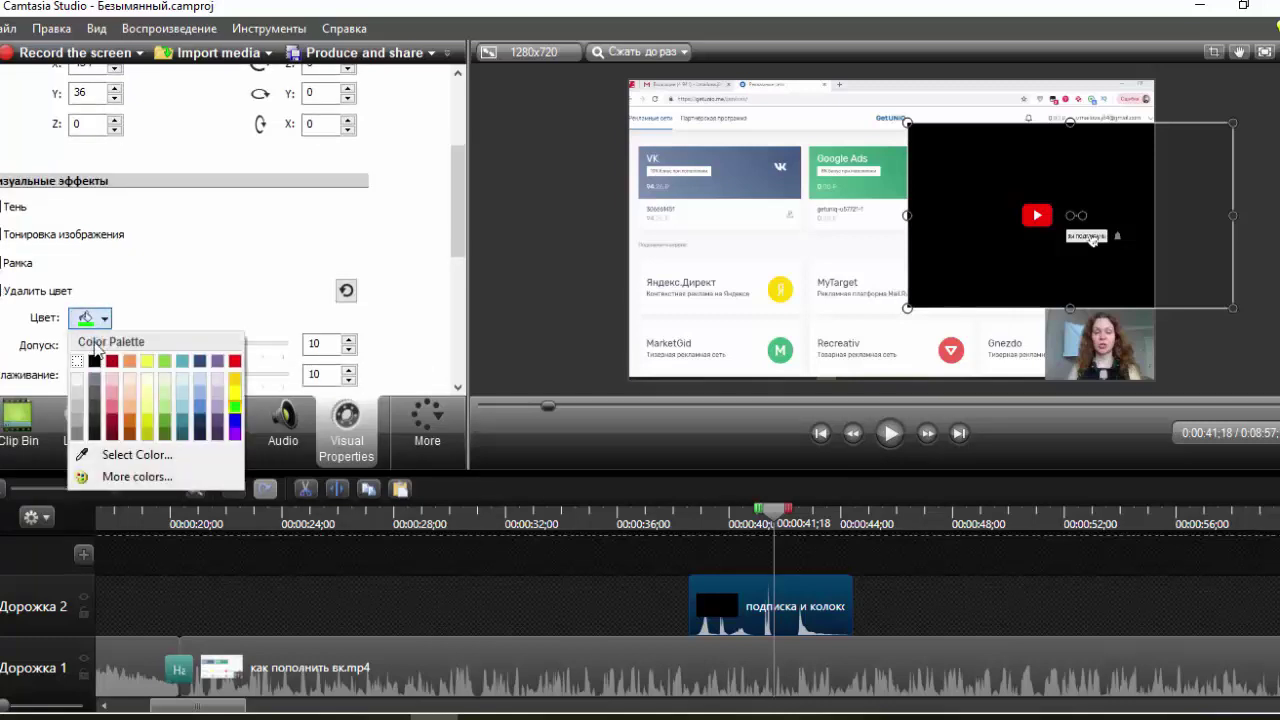
pyautogui.click(94, 361)
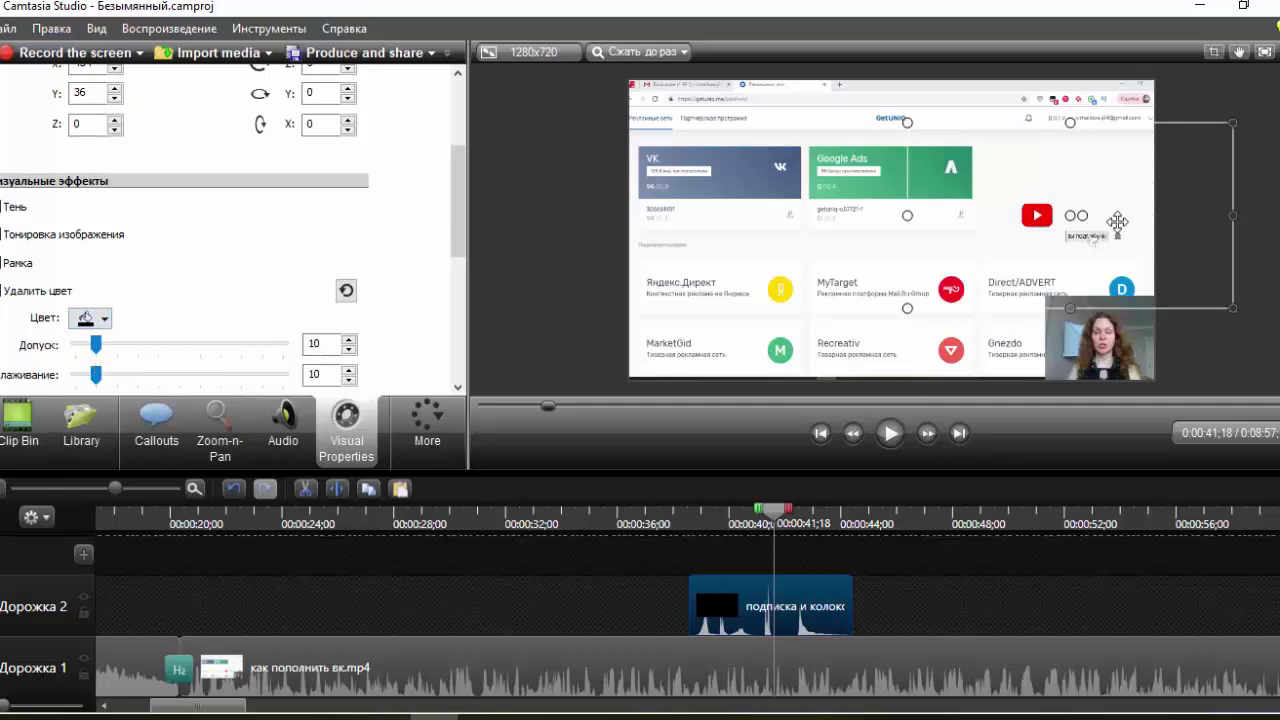
pyautogui.moveTo(775, 510); pyautogui.dragTo(667, 512)
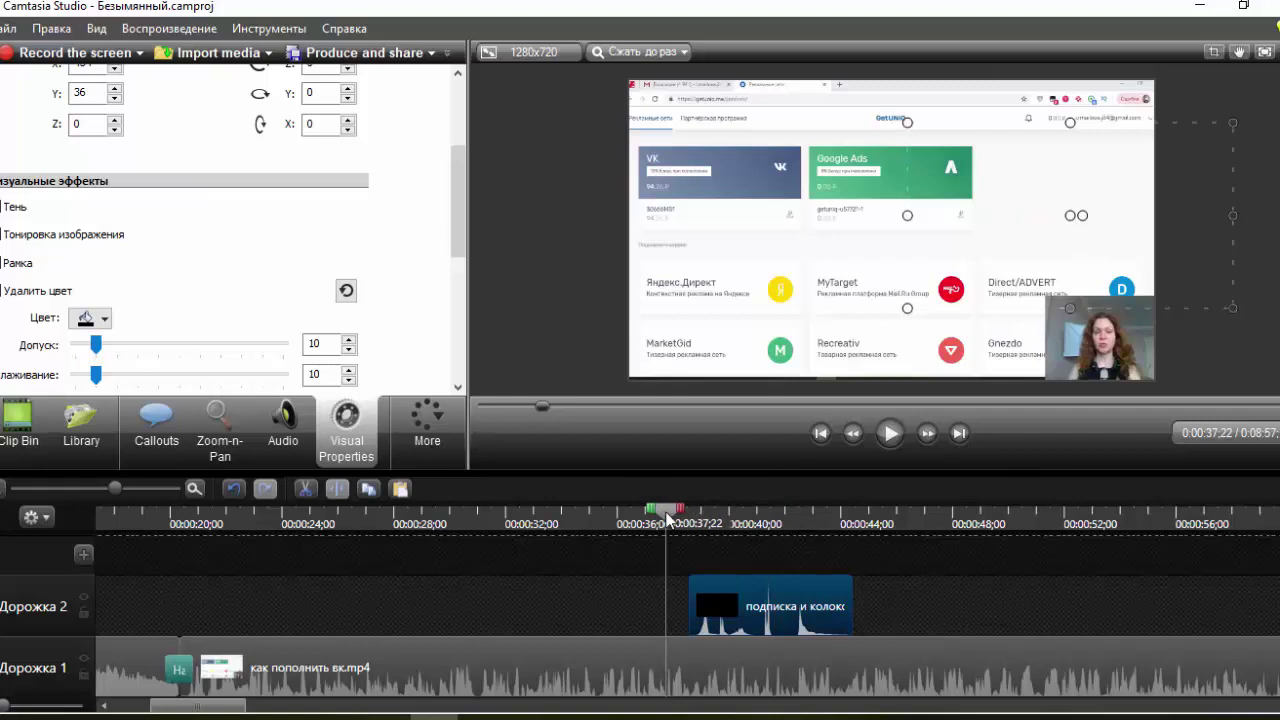
pyautogui.click(889, 433)
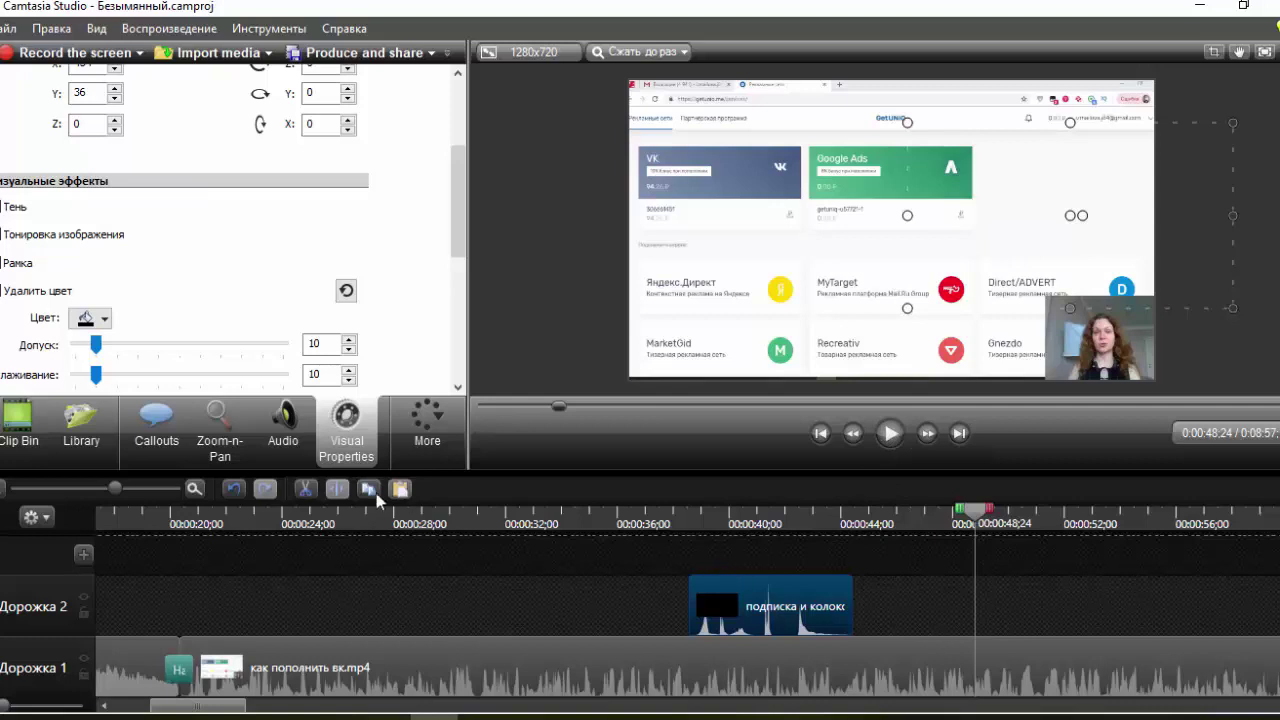
# Step: Play the main recording from 00:02:11;26 to 00:02:28;24 to examine the quiet gaps in its audio
pyautogui.click(84, 488)
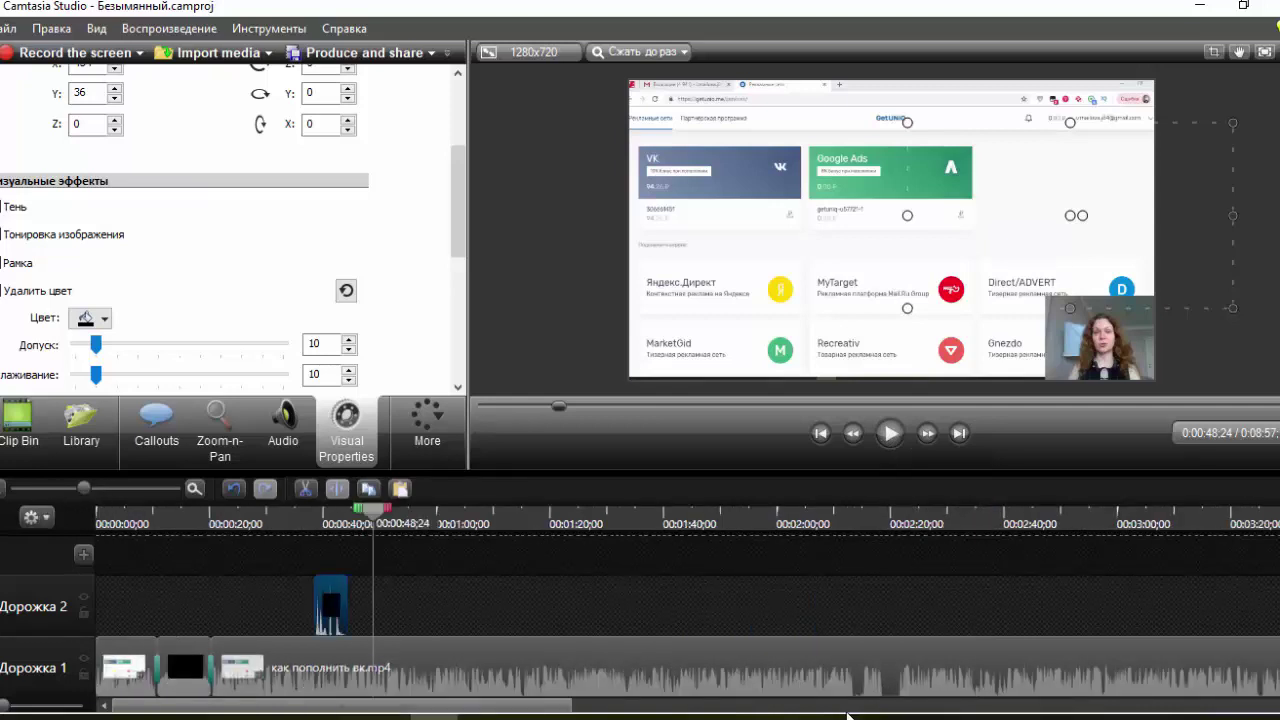
pyautogui.click(830, 520)
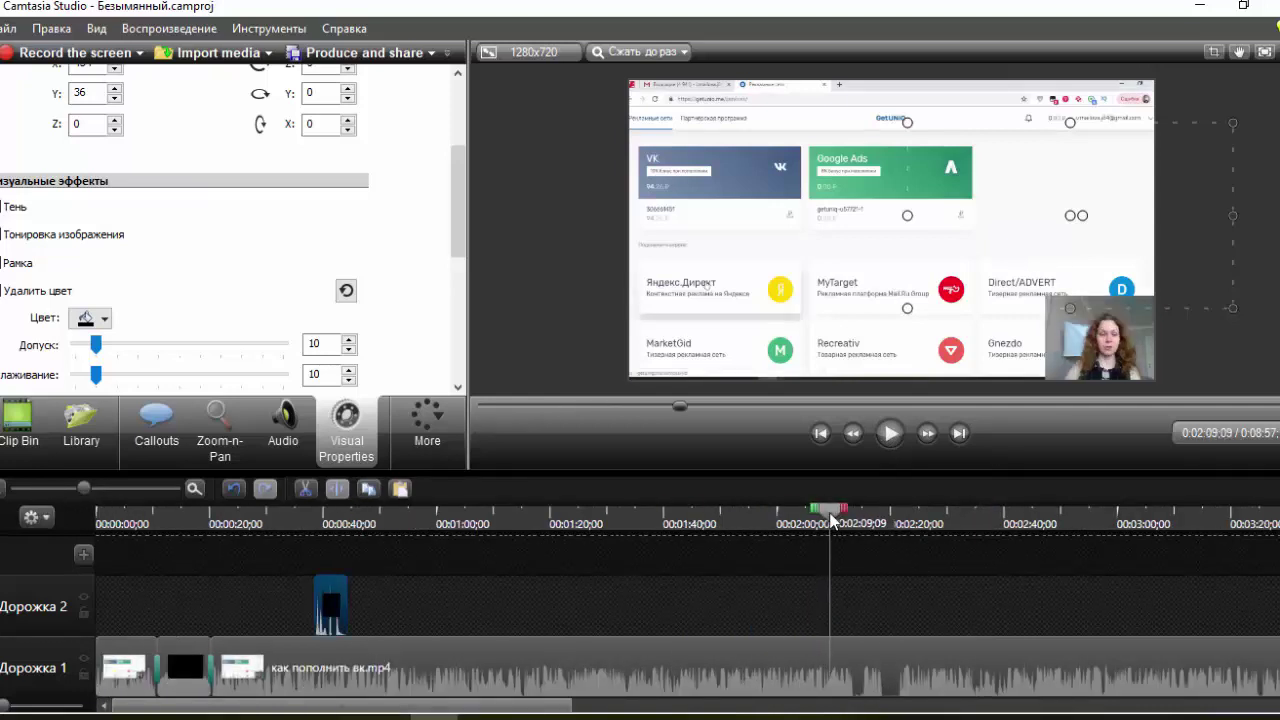
pyautogui.moveTo(838, 518); pyautogui.dragTo(846, 516)
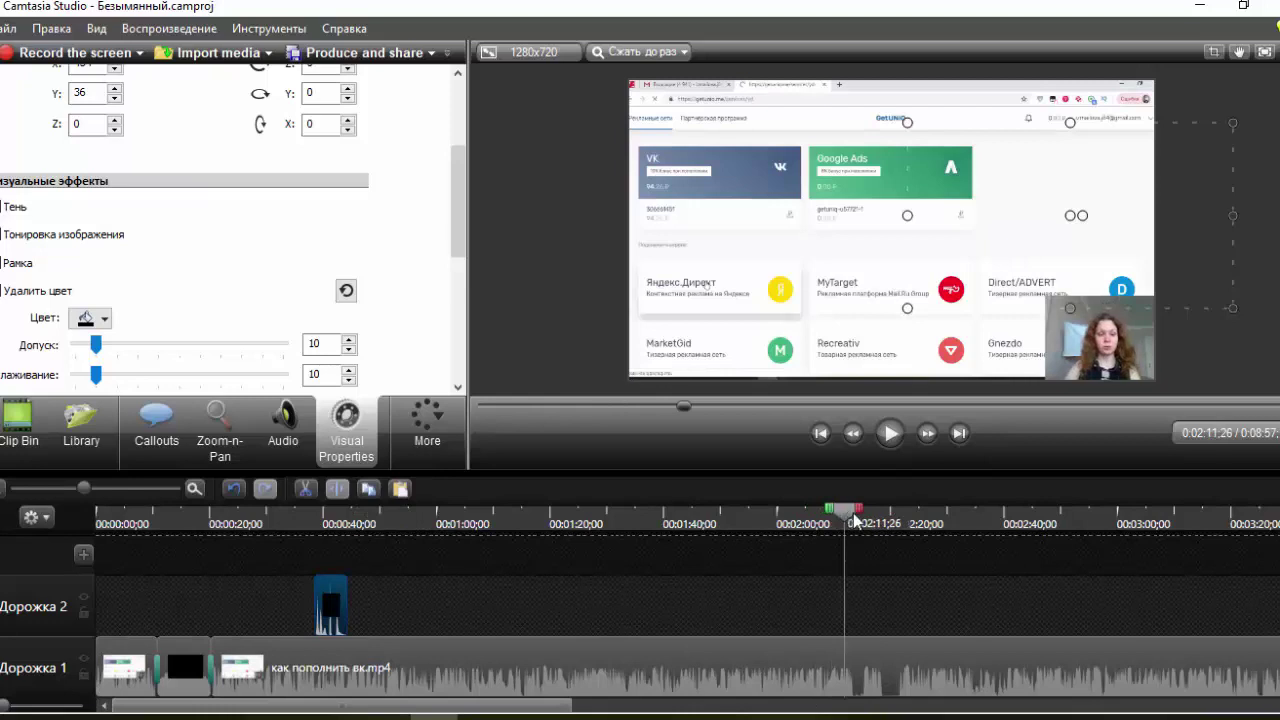
pyautogui.click(890, 436)
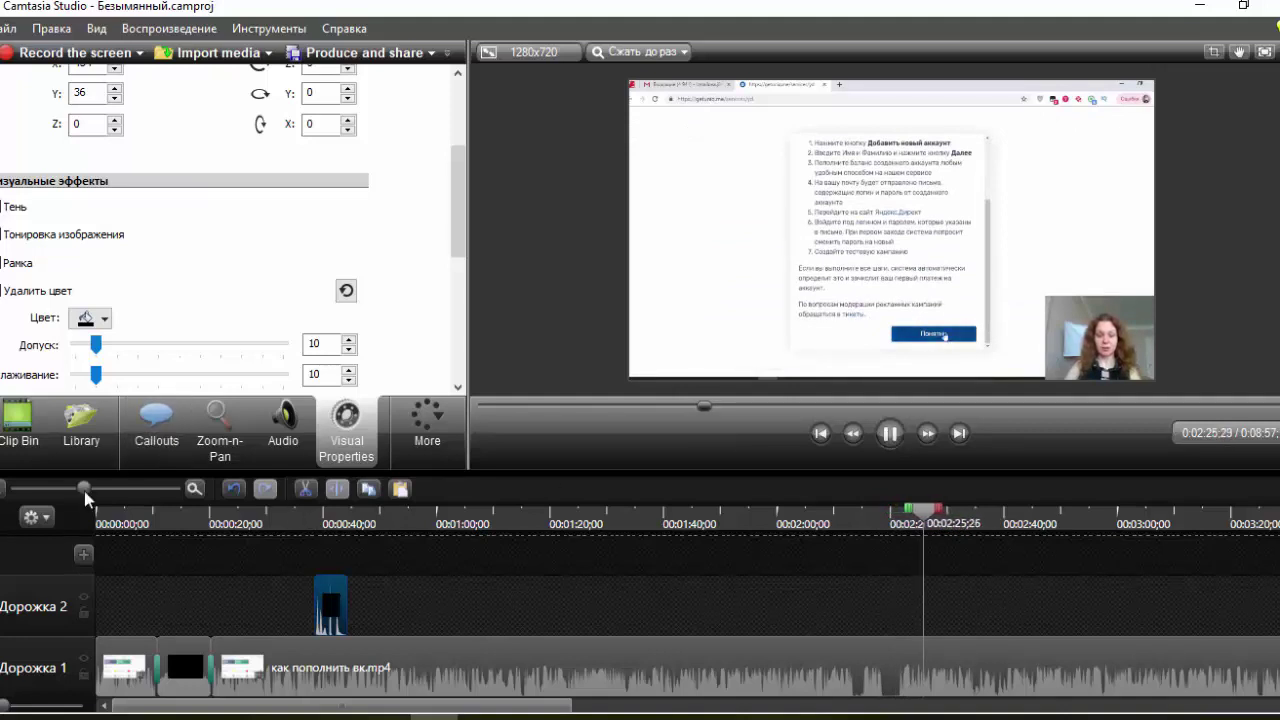
pyautogui.moveTo(98, 488); pyautogui.dragTo(108, 488)
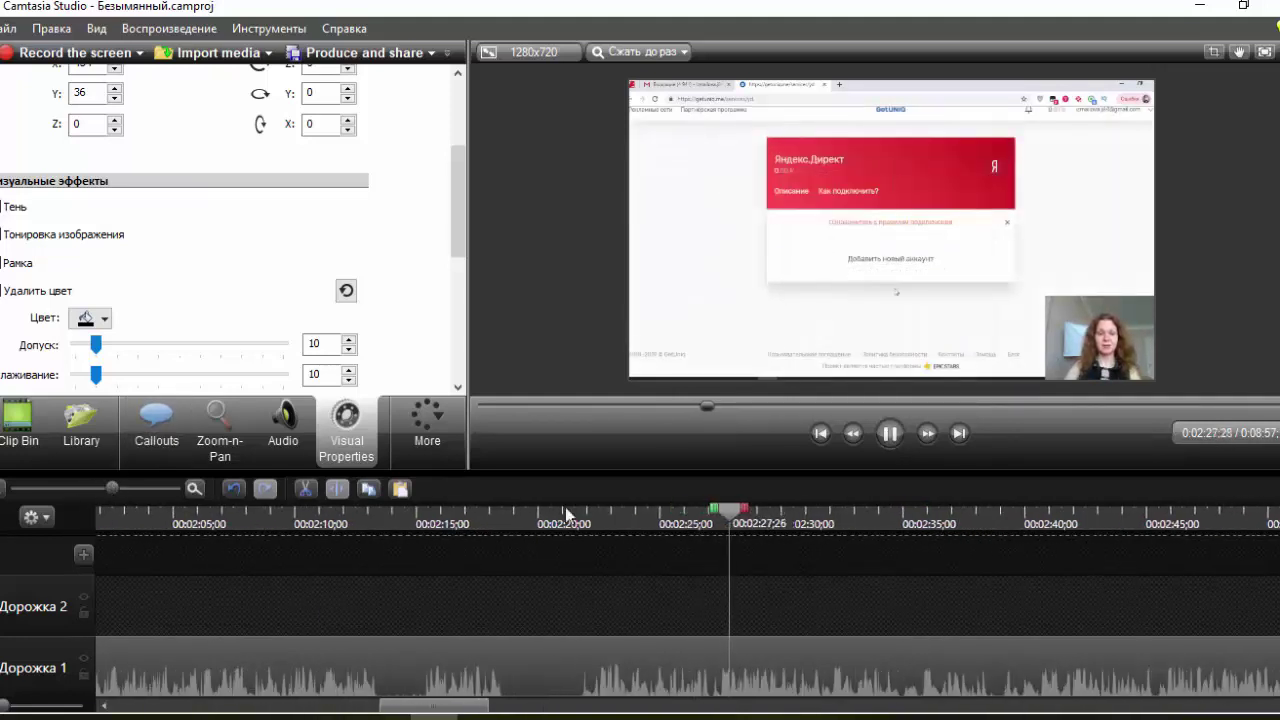
pyautogui.click(888, 434)
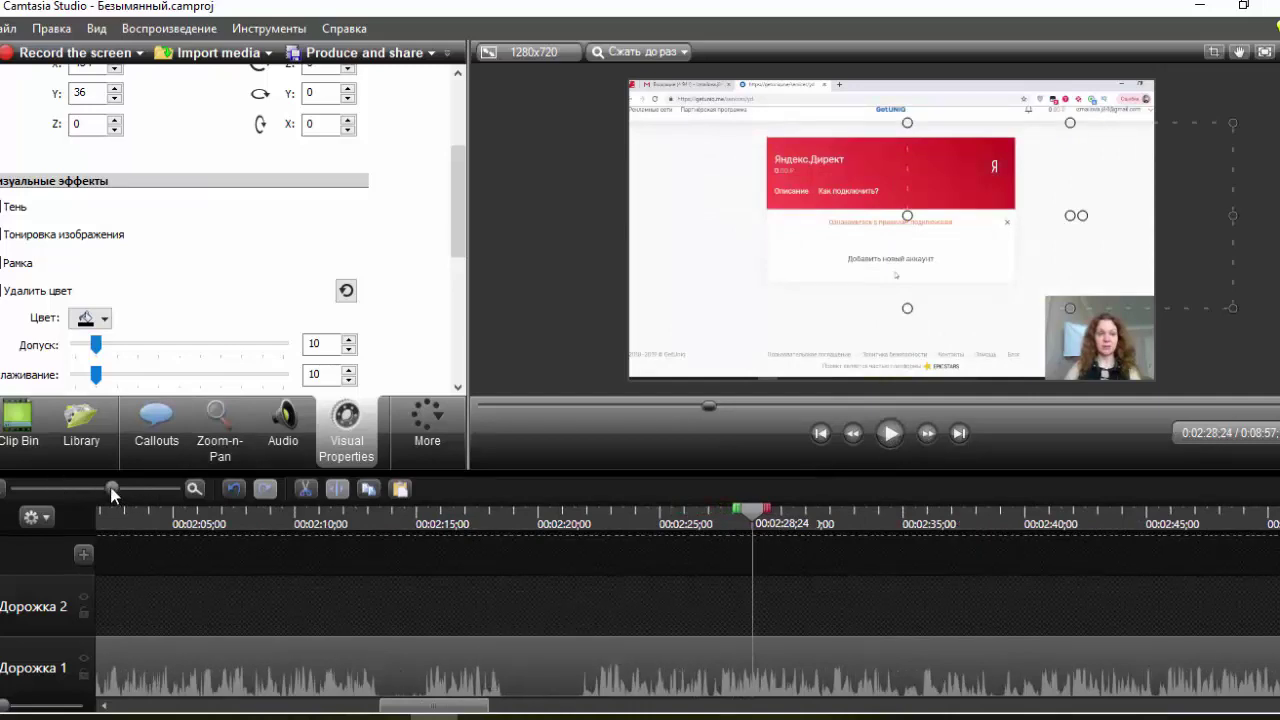
# Step: Replay the recording from 00:02:16;24, then select the silent pause from 00:02:18;20 to 00:02:21;06 and cut it out
pyautogui.moveTo(98, 489)
pyautogui.mouseDown()
pyautogui.moveTo(71, 489)
pyautogui.moveTo(113, 487)
pyautogui.mouseUp()
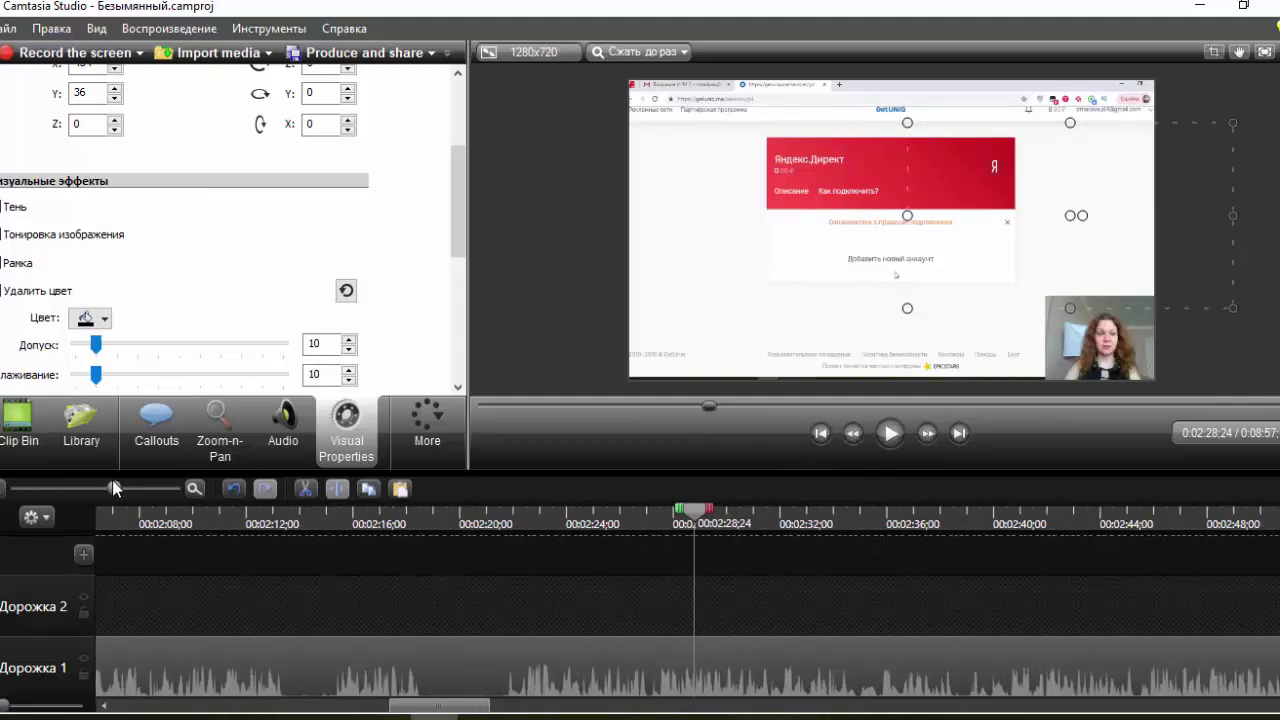
pyautogui.moveTo(416, 521); pyautogui.dragTo(368, 523)
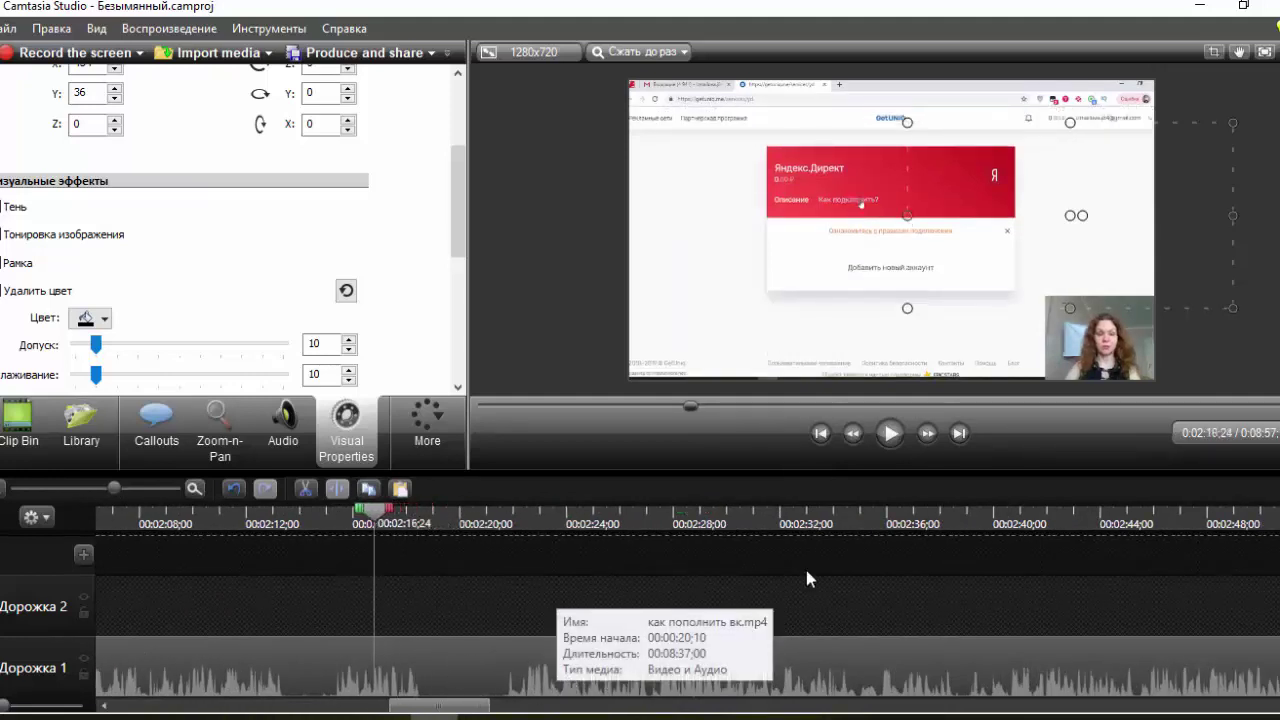
pyautogui.click(891, 436)
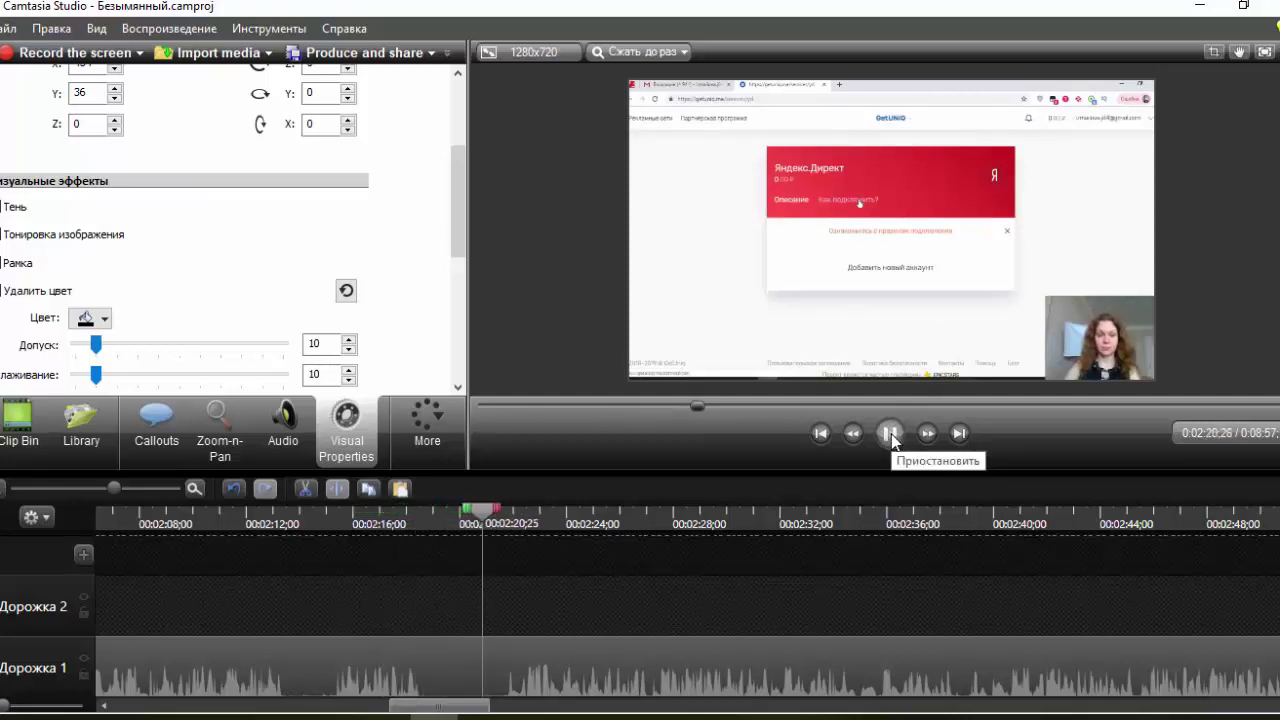
pyautogui.click(889, 436)
pyautogui.moveTo(518, 522)
pyautogui.mouseDown()
pyautogui.moveTo(426, 528)
pyautogui.moveTo(444, 512)
pyautogui.moveTo(512, 518)
pyautogui.mouseUp()
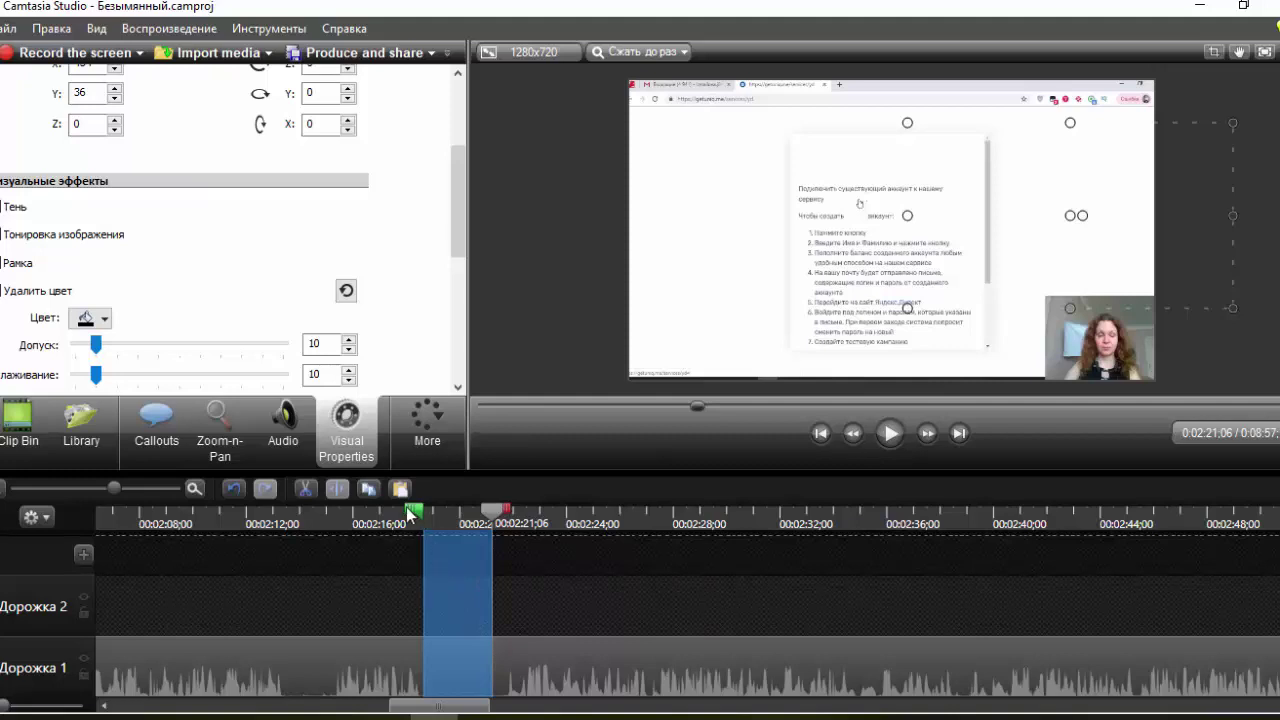
pyautogui.click(306, 489)
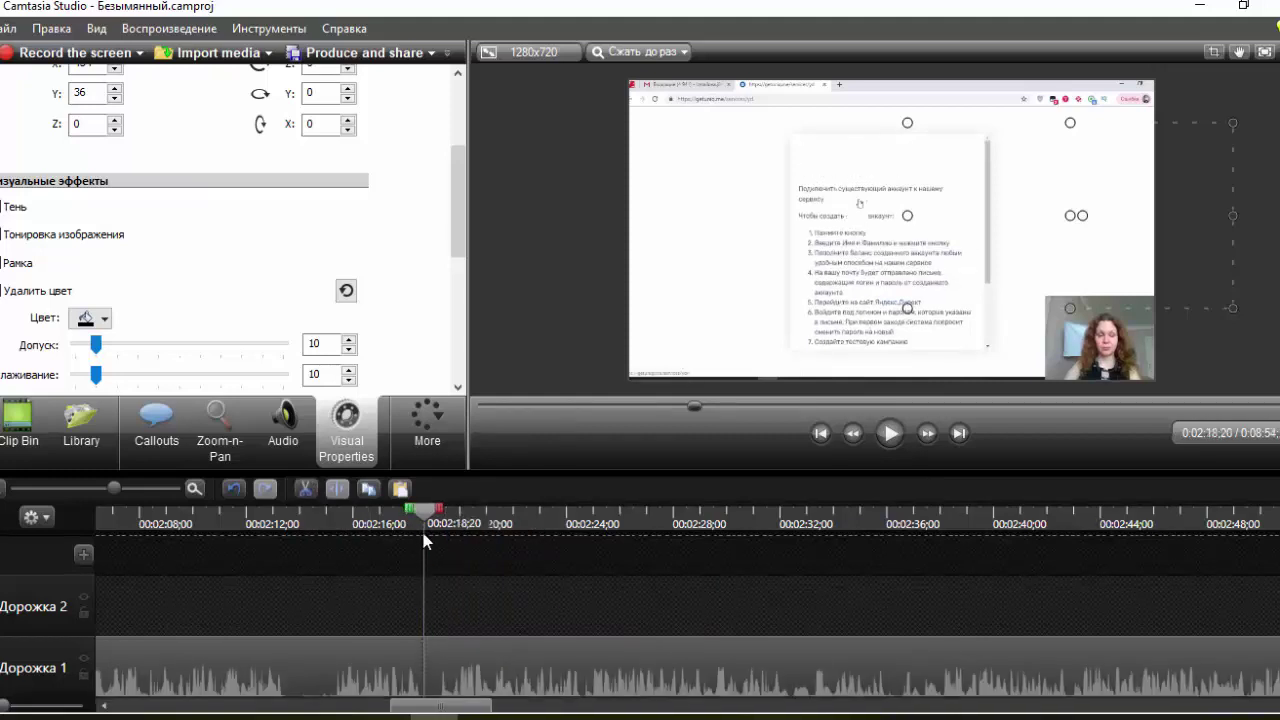
# Step: Play across the new cut from 00:02:17;13 to 00:02:24;08 to check the join
pyautogui.click(494, 650)
pyautogui.click(393, 524)
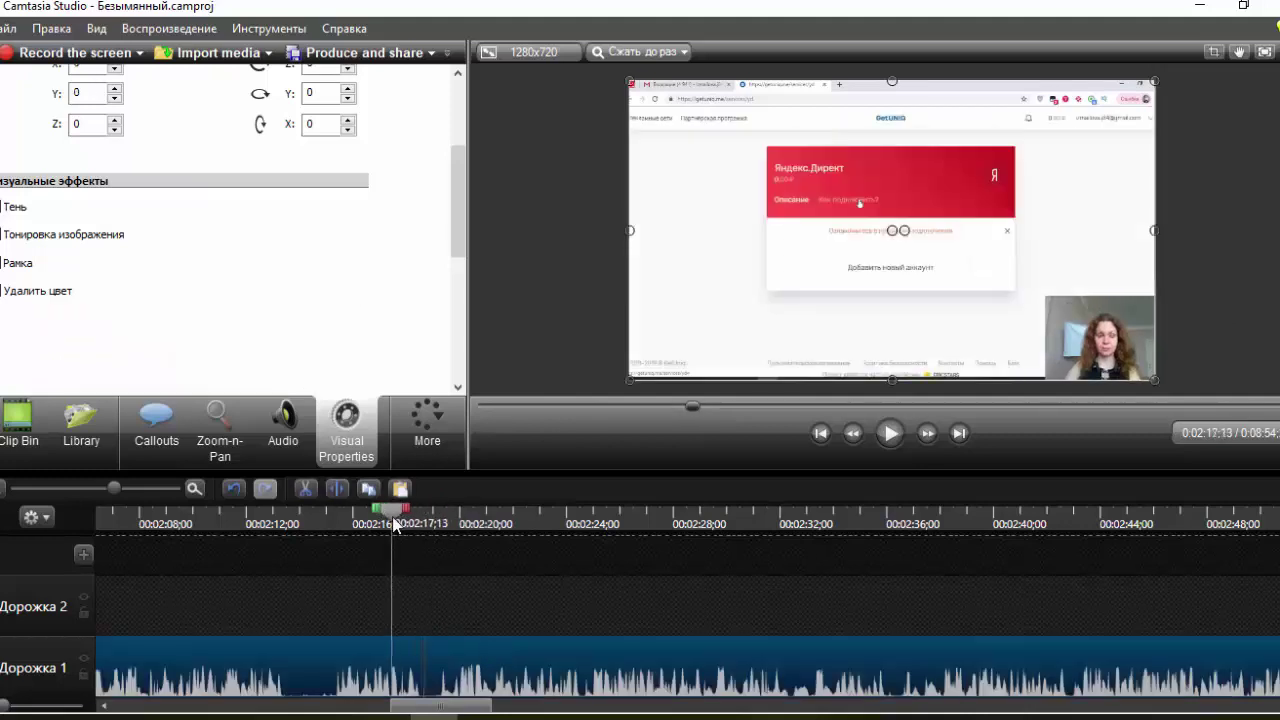
pyautogui.click(893, 434)
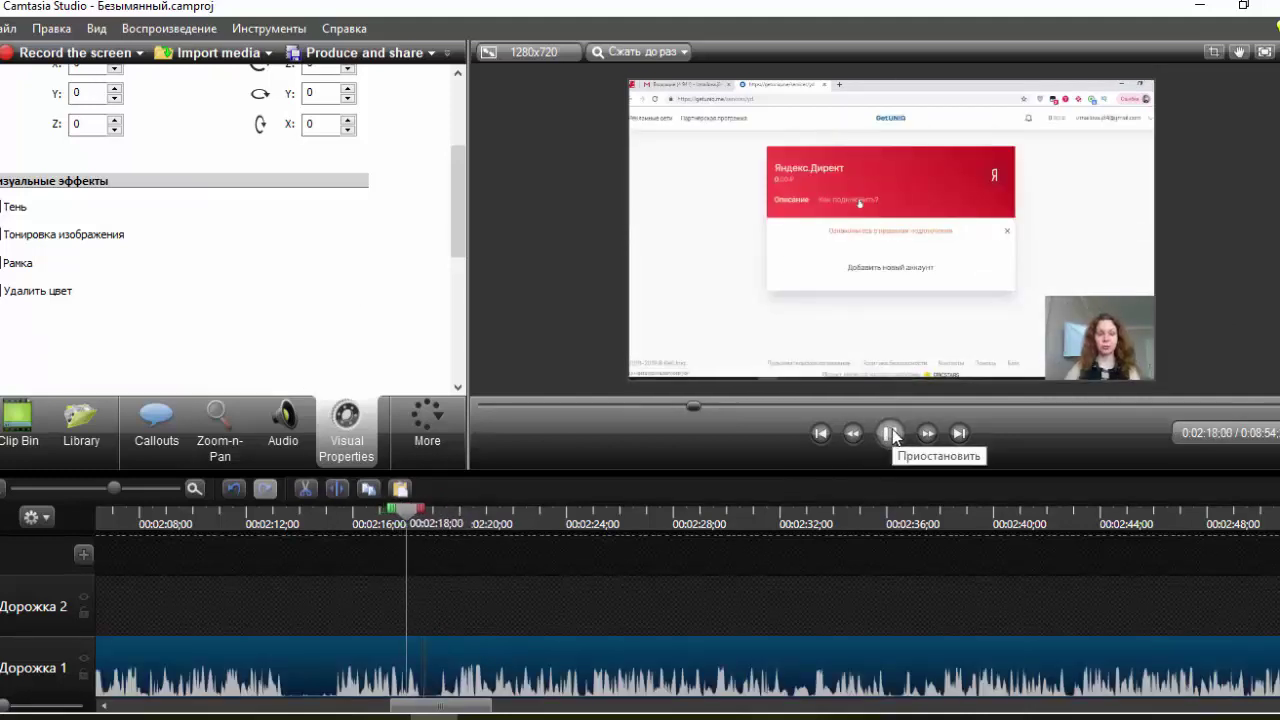
pyautogui.click(87, 487)
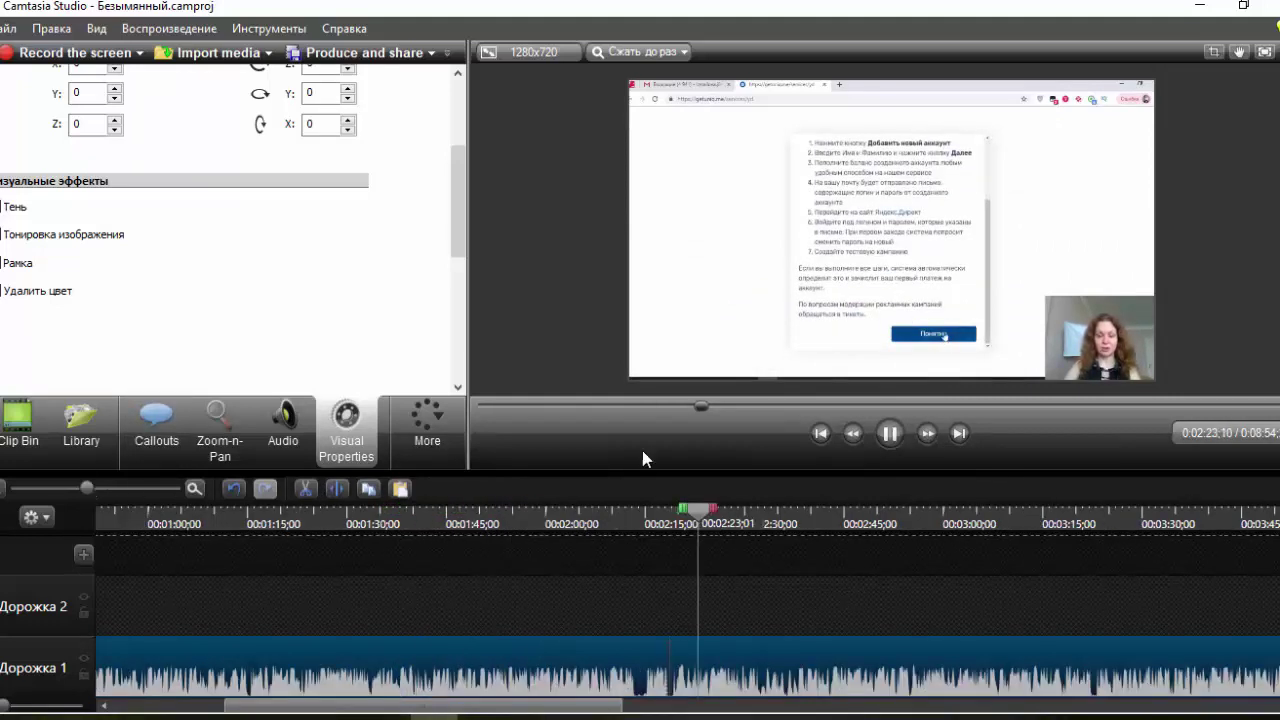
pyautogui.click(889, 433)
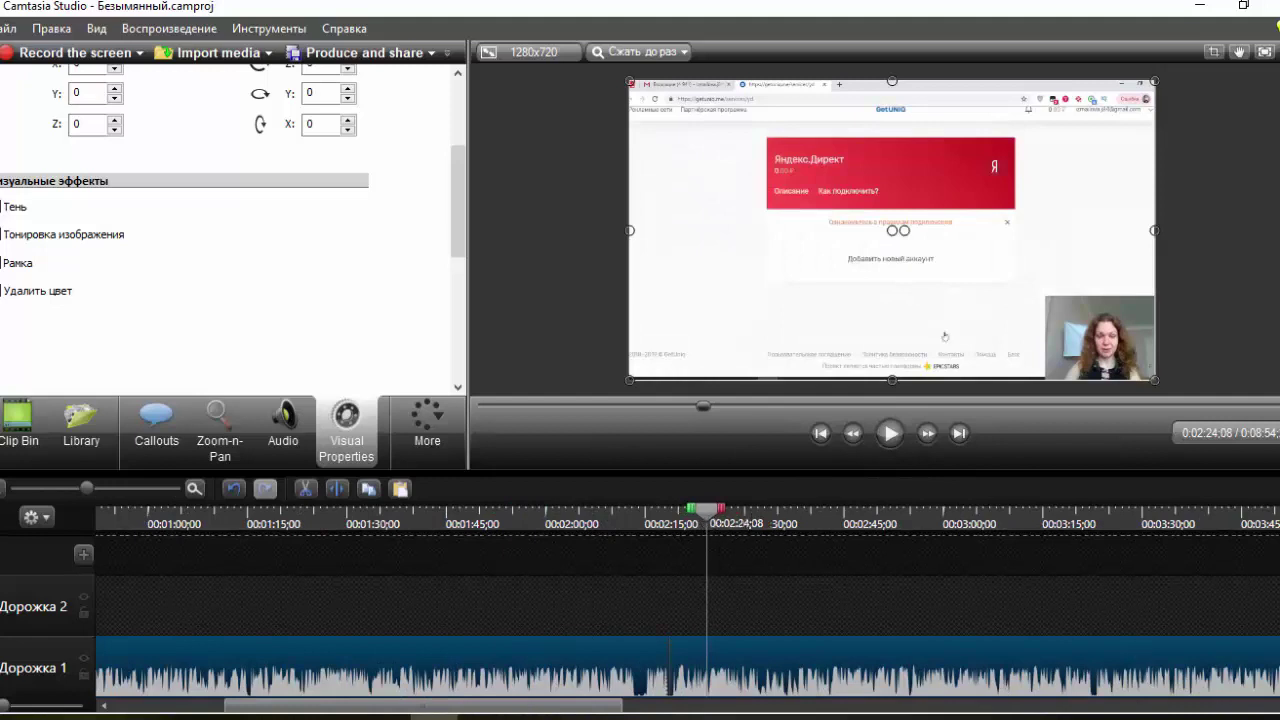
# Step: Check the recording for further pauses by playing it from 00:04:37;06 and from 00:05:14;14
pyautogui.moveTo(594, 708); pyautogui.dragTo(843, 710)
pyautogui.click(825, 521)
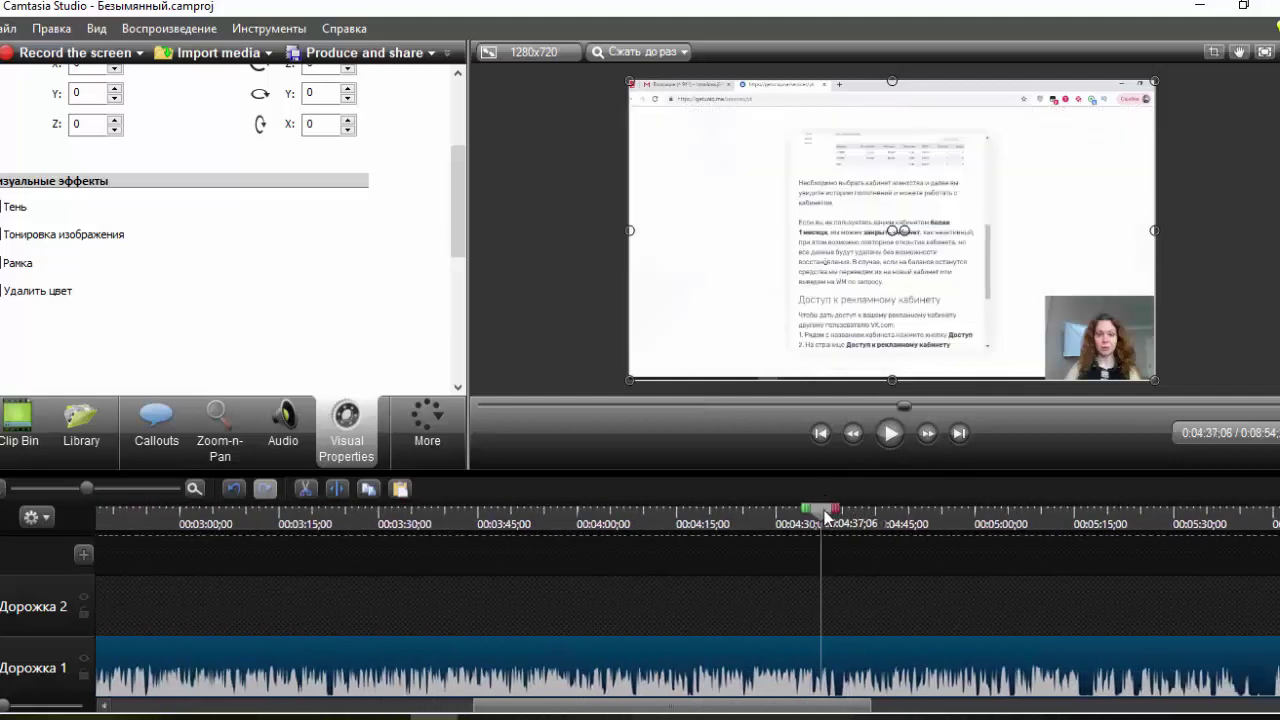
pyautogui.click(890, 434)
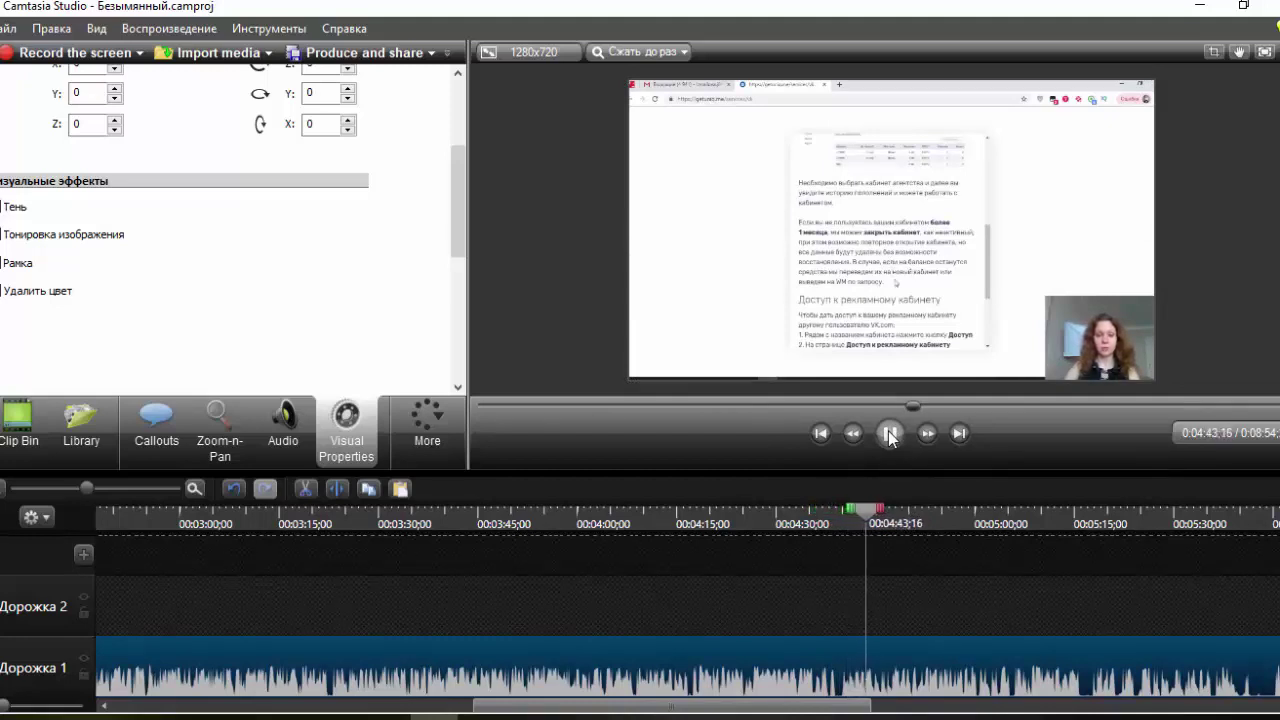
pyautogui.click(890, 434)
pyautogui.moveTo(840, 712); pyautogui.dragTo(896, 712)
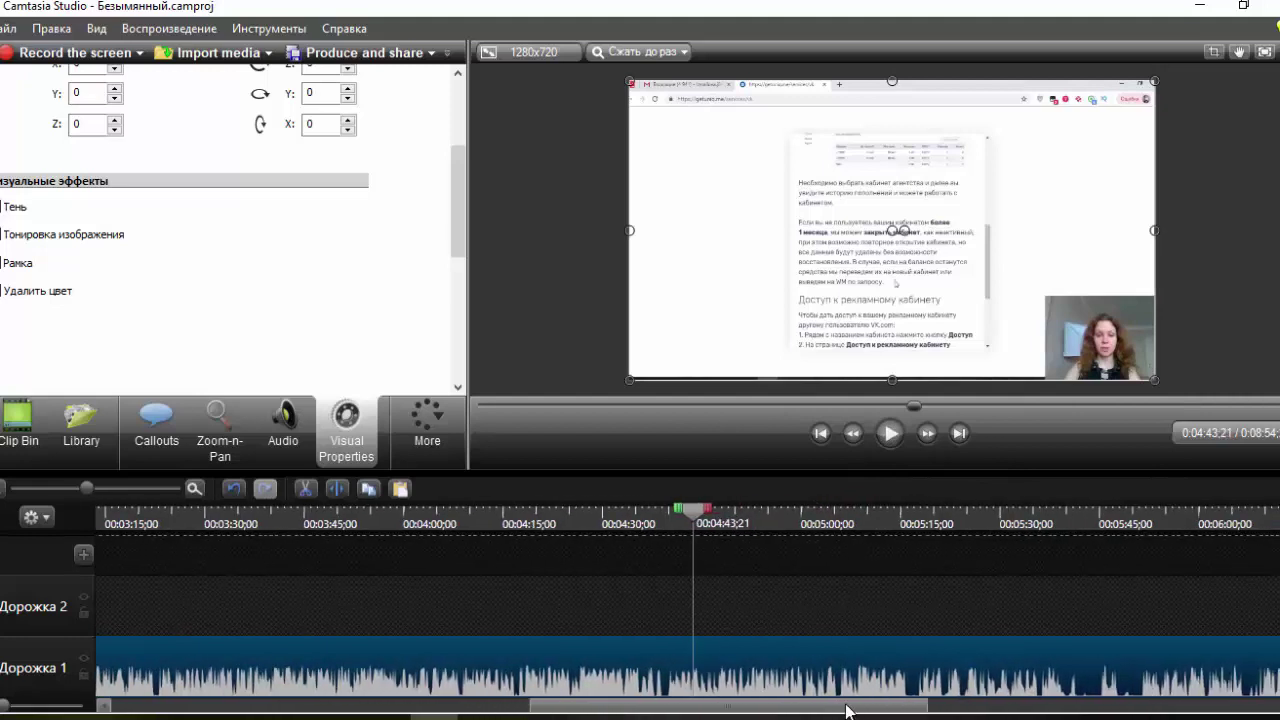
pyautogui.click(895, 517)
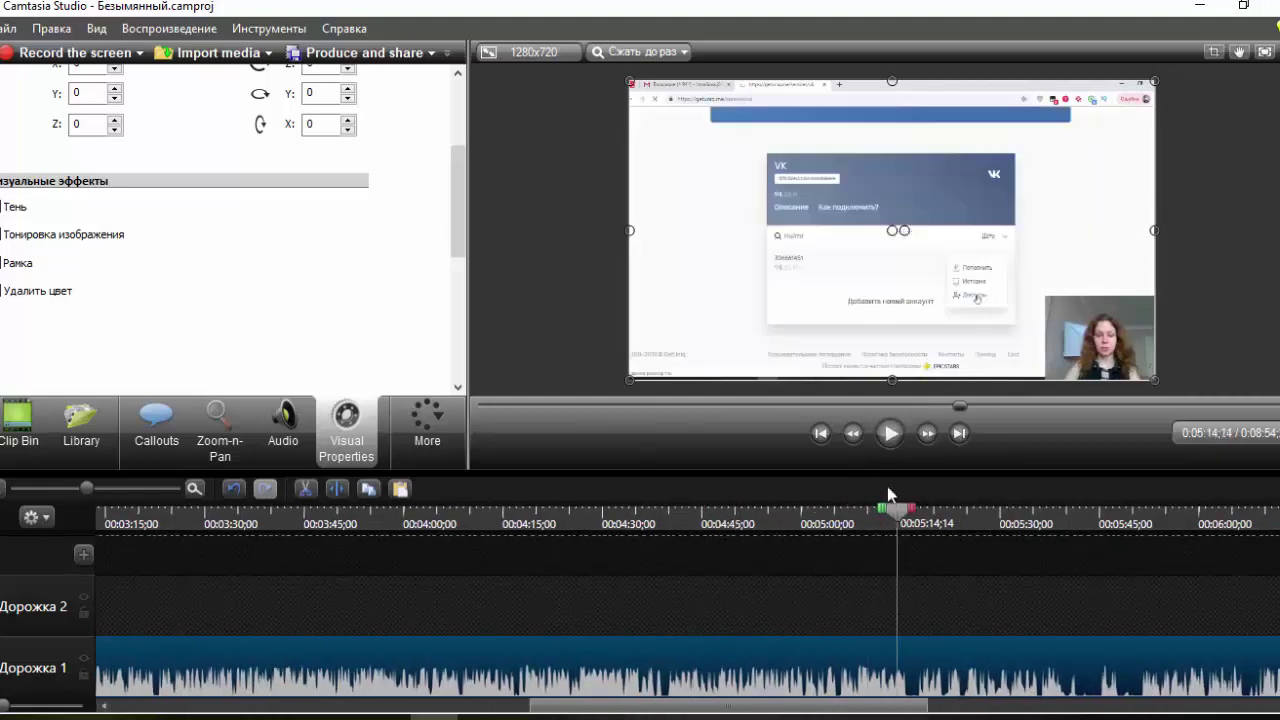
pyautogui.click(890, 434)
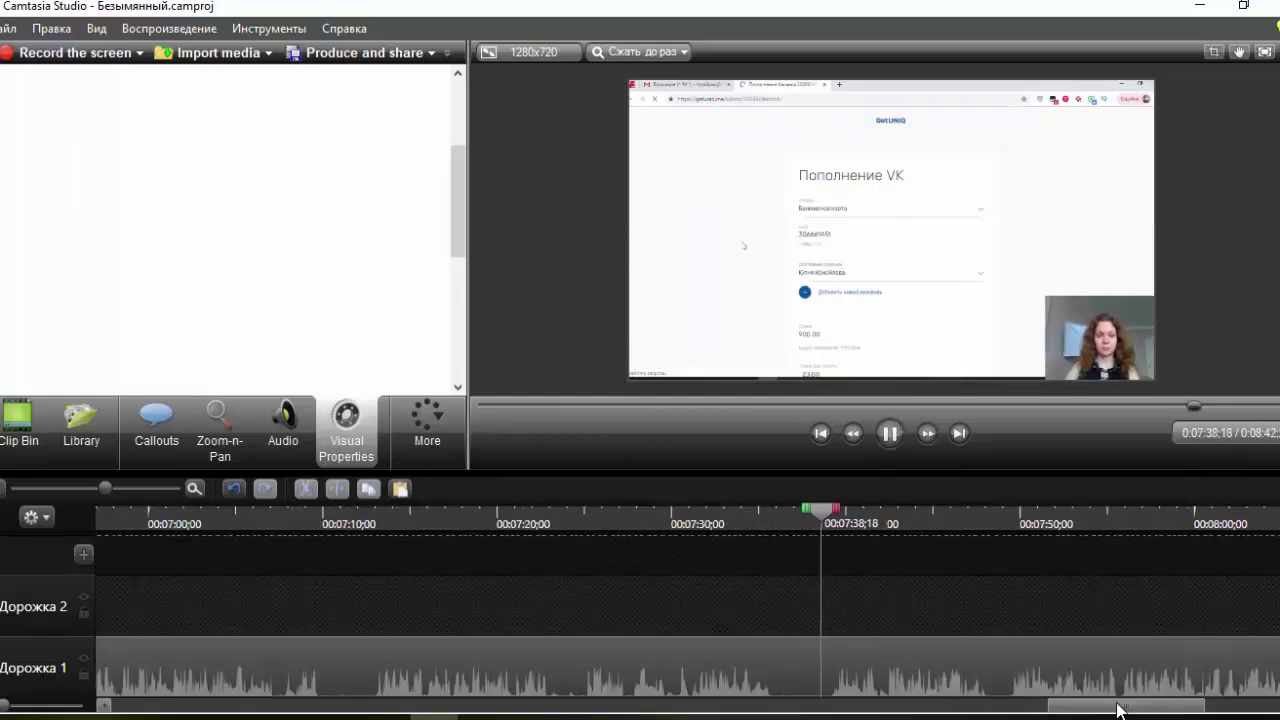
# Step: Play the ending of the recording from 00:08:38;19 to check how it finishes
pyautogui.moveTo(1118, 710); pyautogui.dragTo(1201, 712)
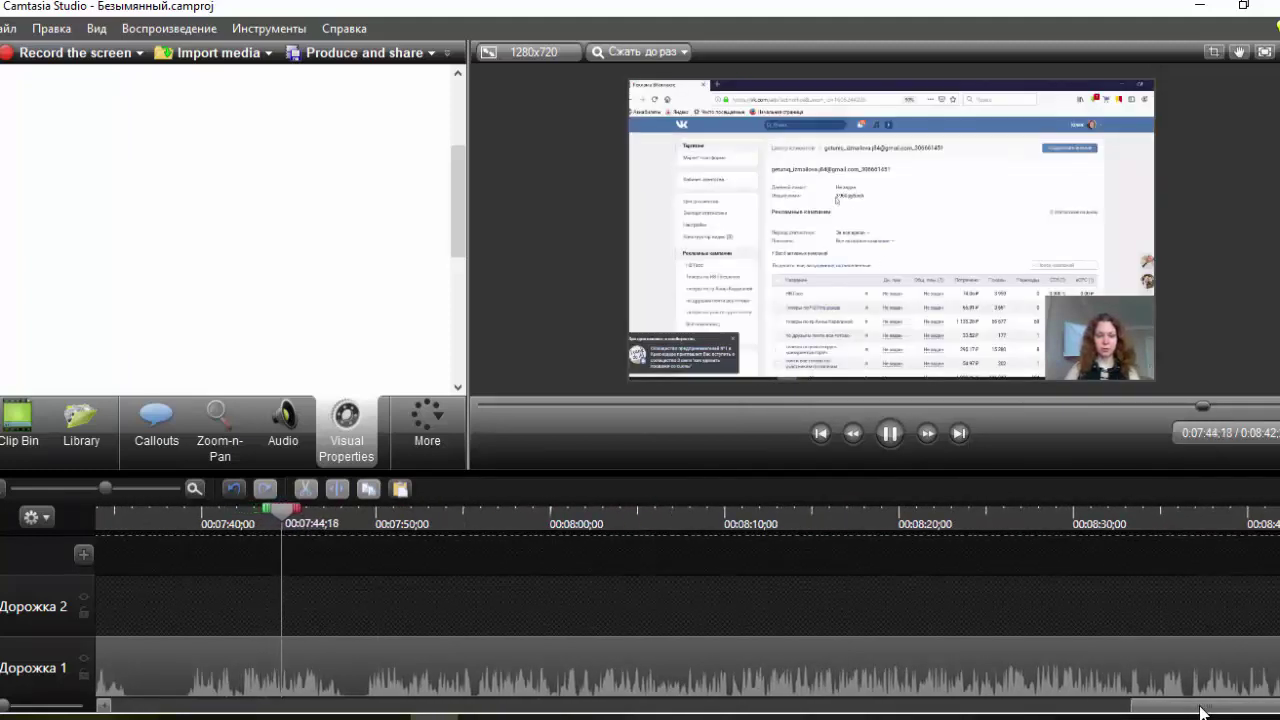
pyautogui.click(1224, 514)
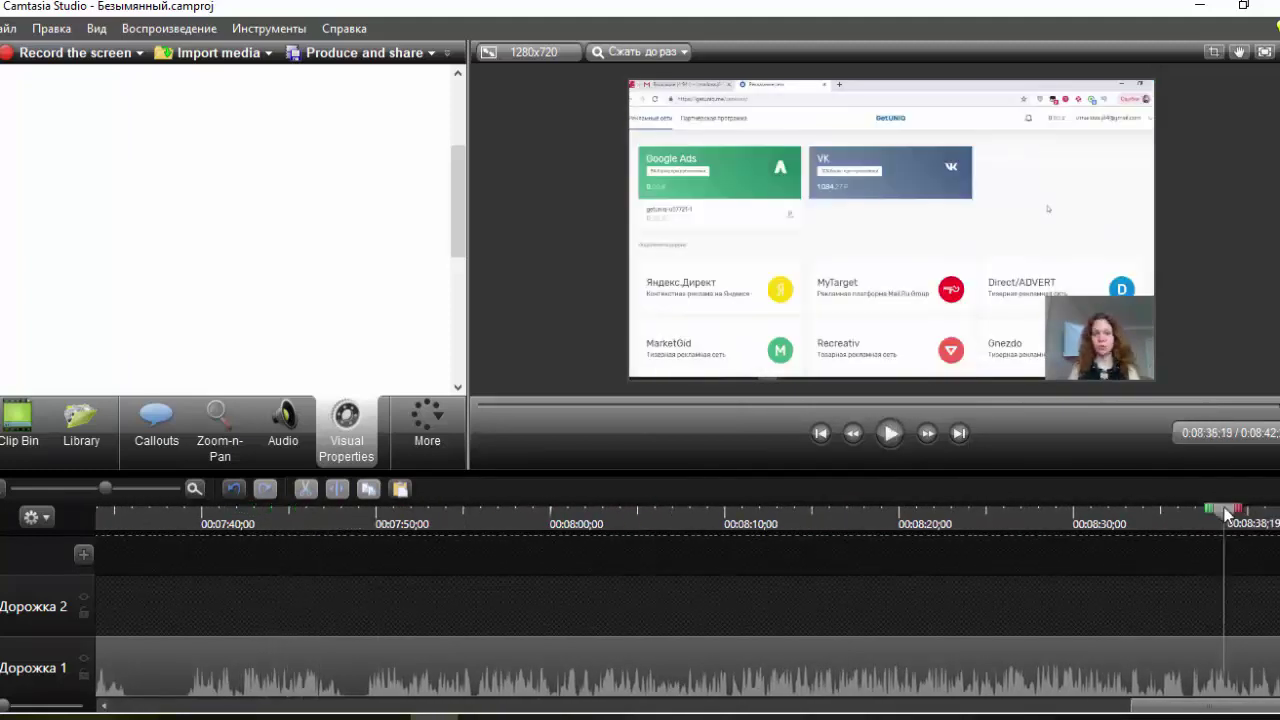
pyautogui.click(888, 435)
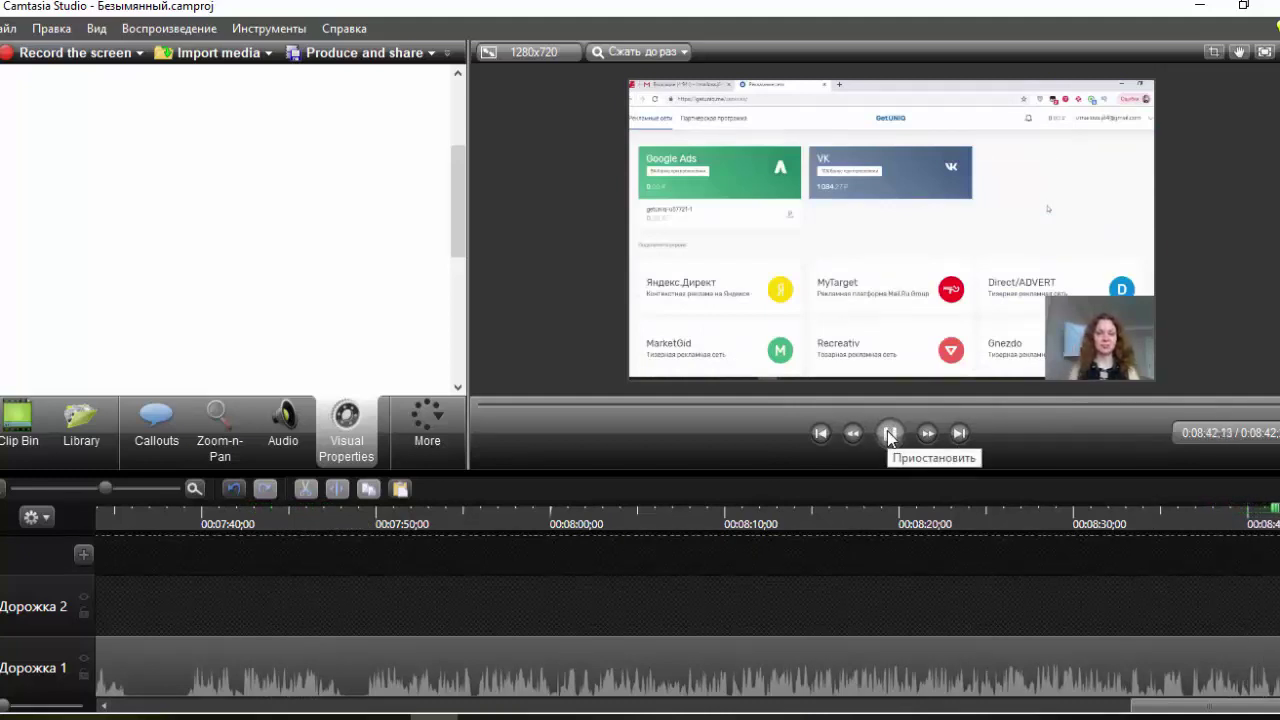
# Step: Return to the very beginning of the project and play the opening clip
pyautogui.click(491, 404)
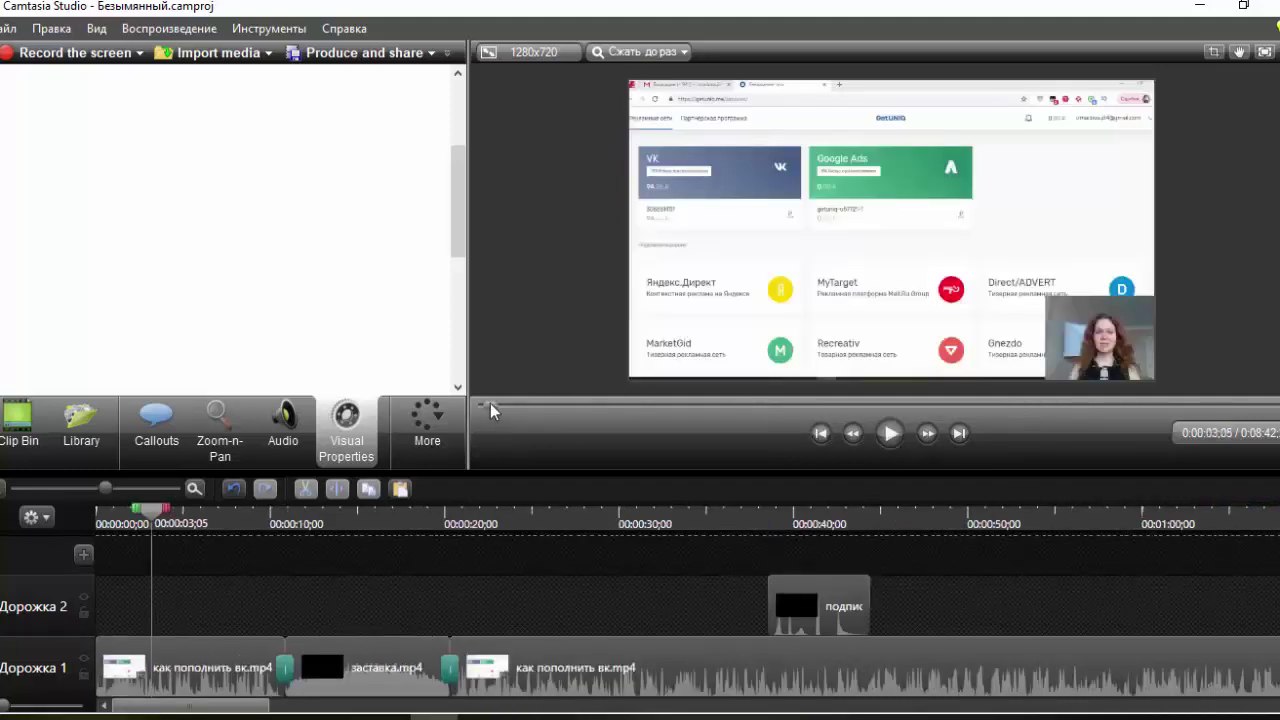
pyautogui.click(585, 686)
pyautogui.moveTo(490, 408); pyautogui.dragTo(455, 413)
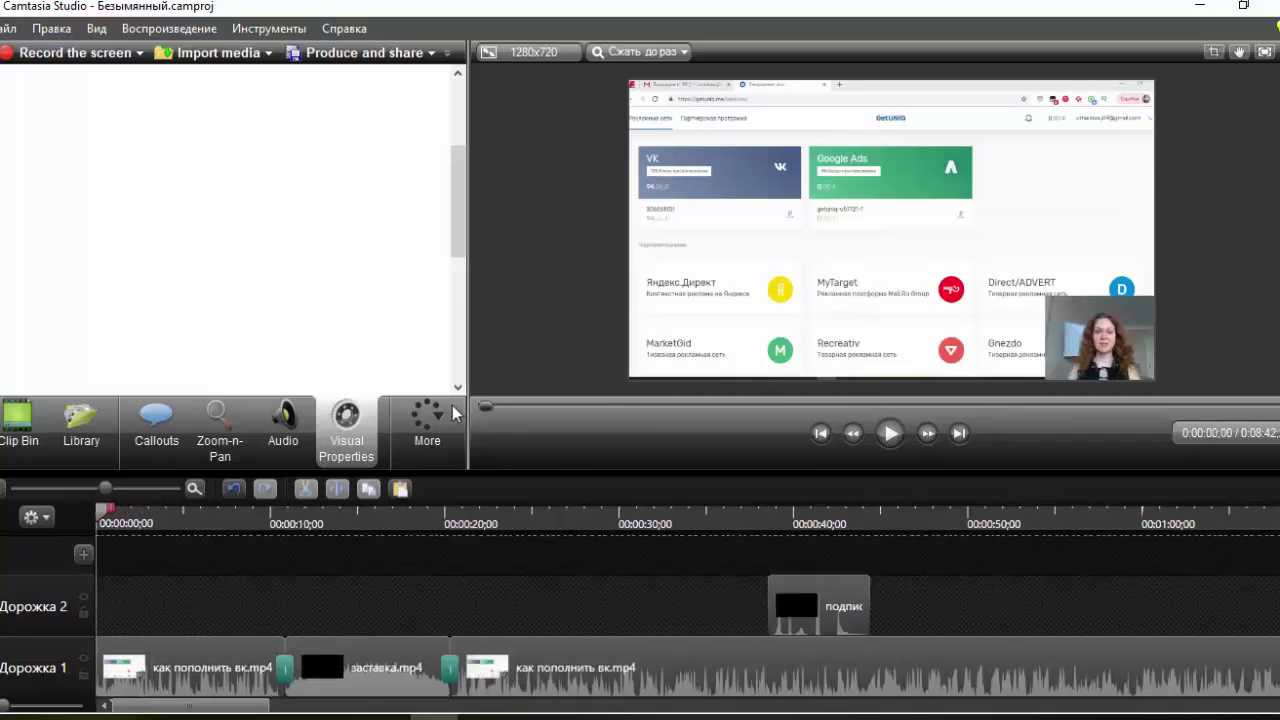
pyautogui.click(893, 434)
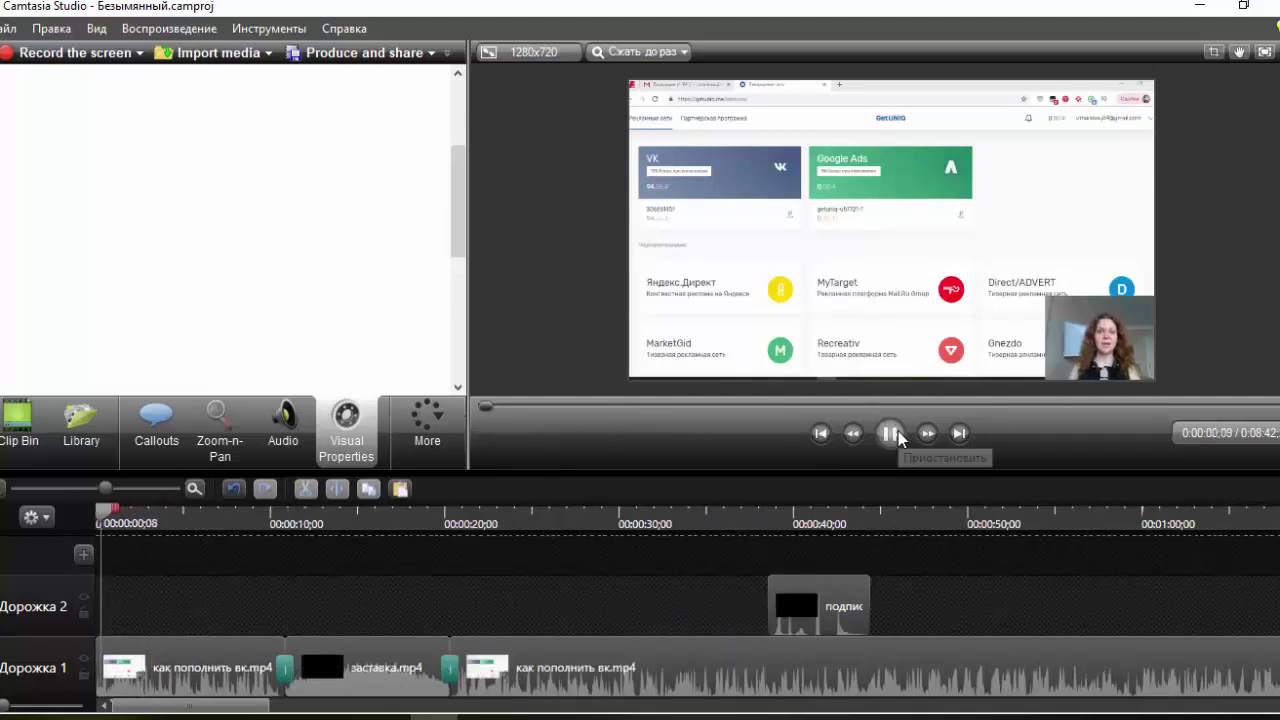
# Step: Preview the subscribe-and-bell overlay section from 00:00:37;27 to 00:00:46;16
pyautogui.click(743, 406)
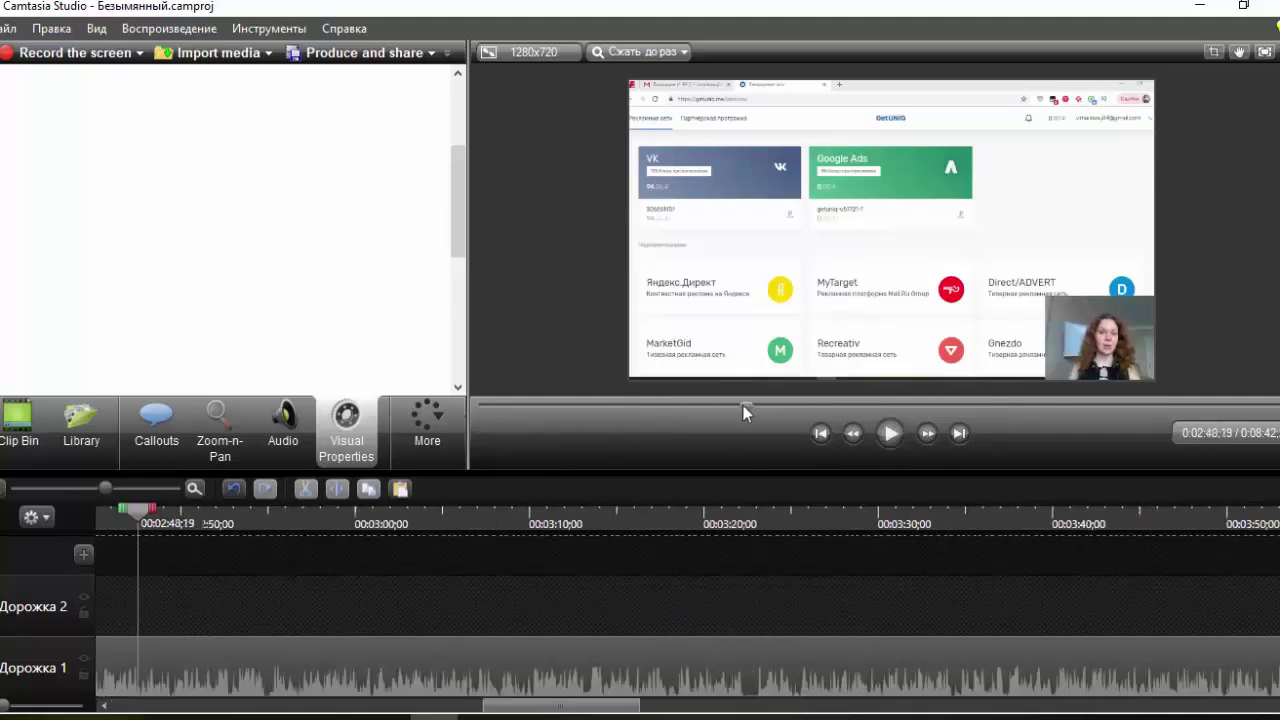
pyautogui.click(508, 405)
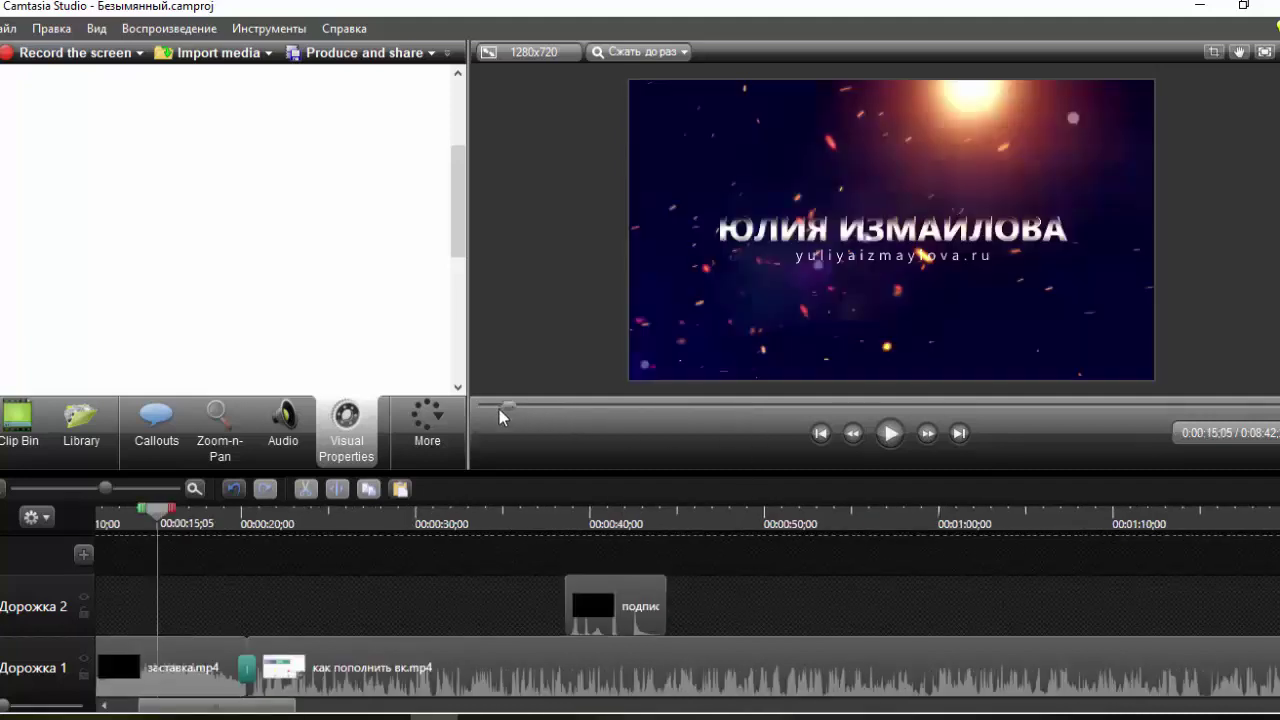
pyautogui.click(554, 507)
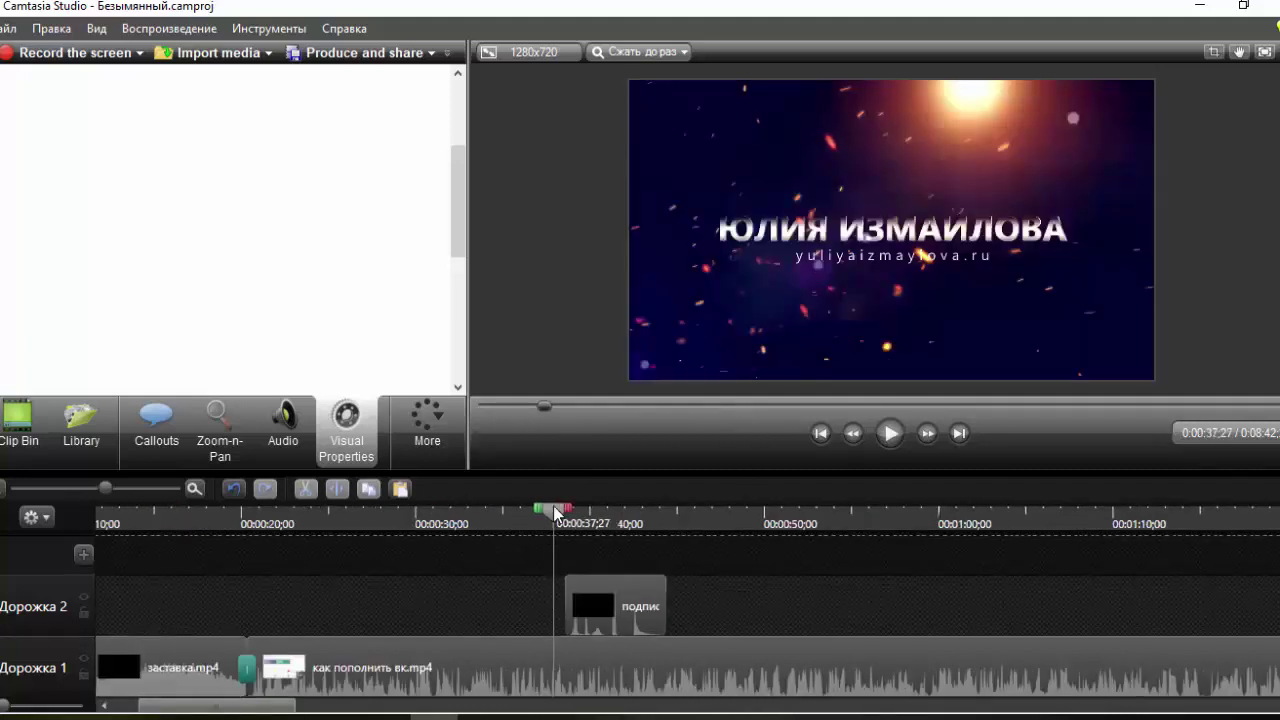
pyautogui.click(889, 433)
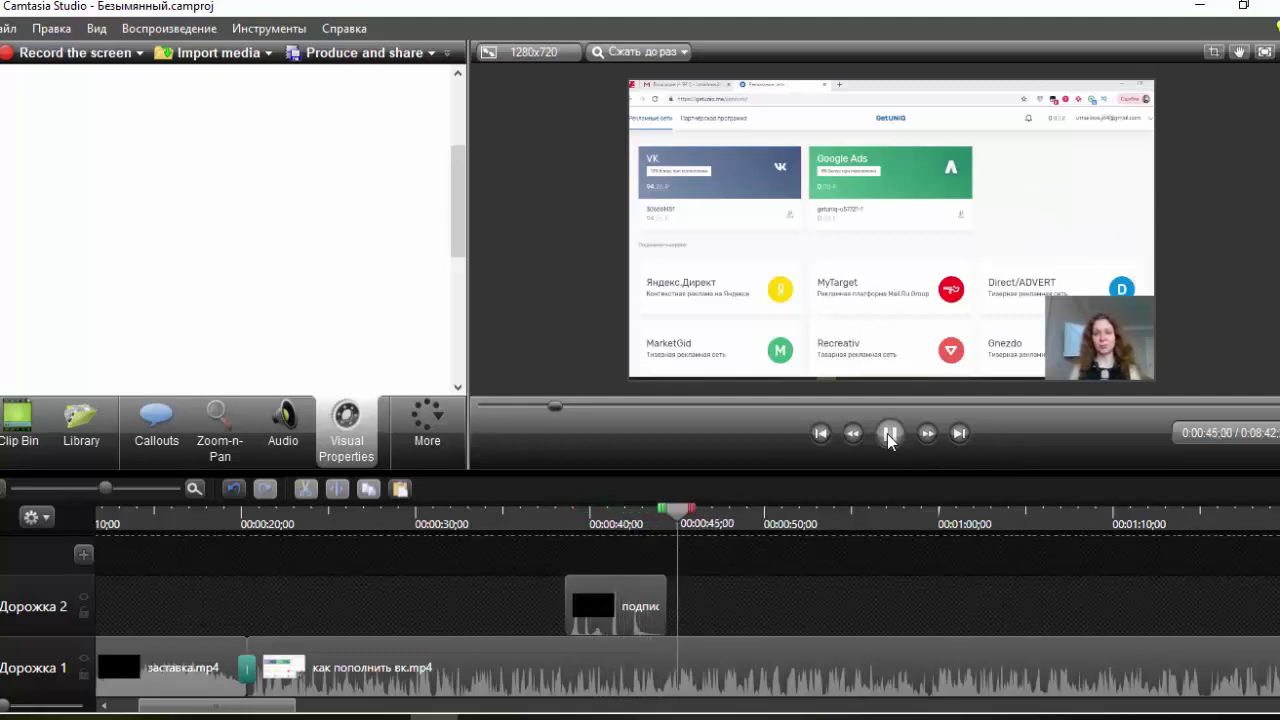
pyautogui.click(889, 436)
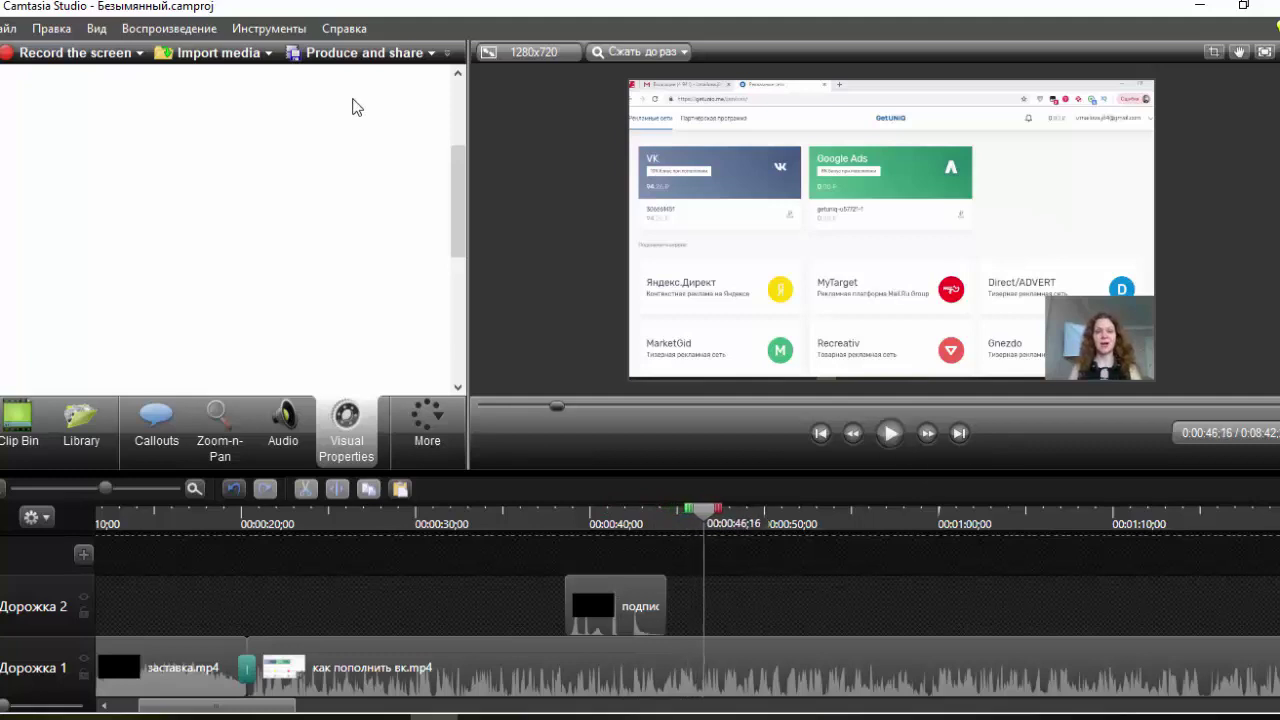
# Step: Start producing the video with the "MP4 only (up to 720p)" preset and continue to the file settings
pyautogui.click(350, 55)
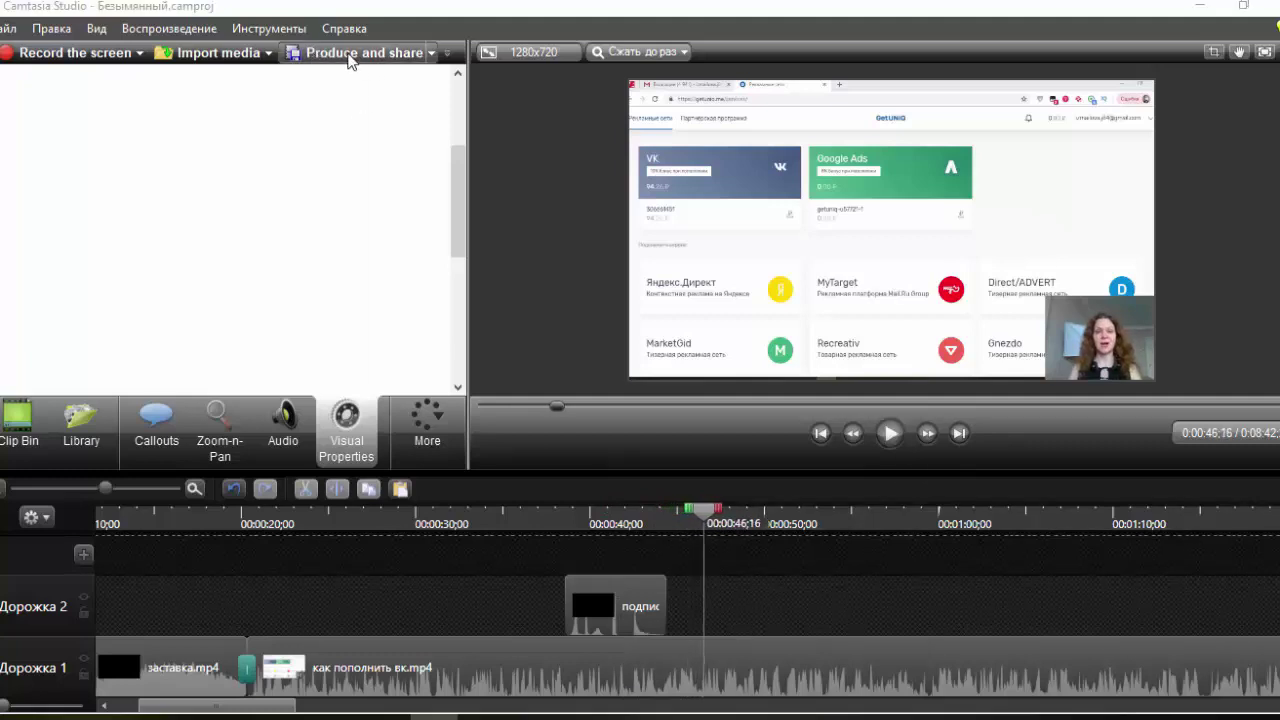
pyautogui.click(841, 163)
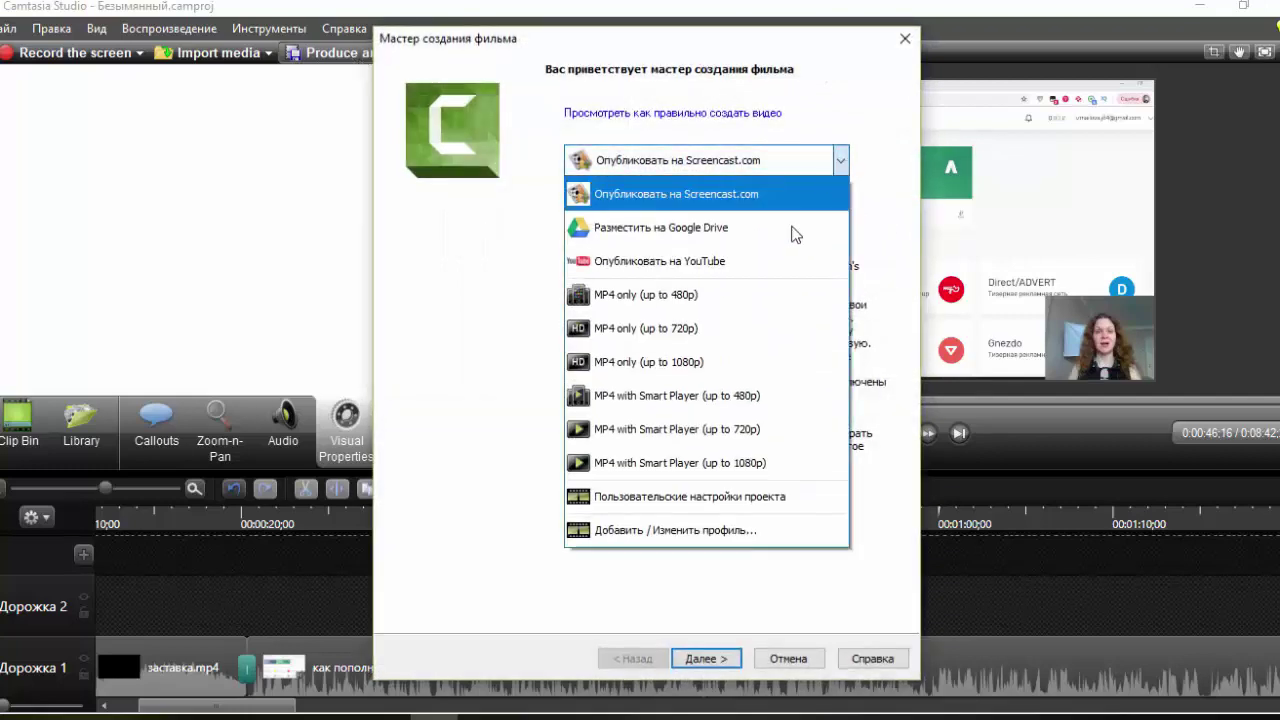
pyautogui.click(688, 334)
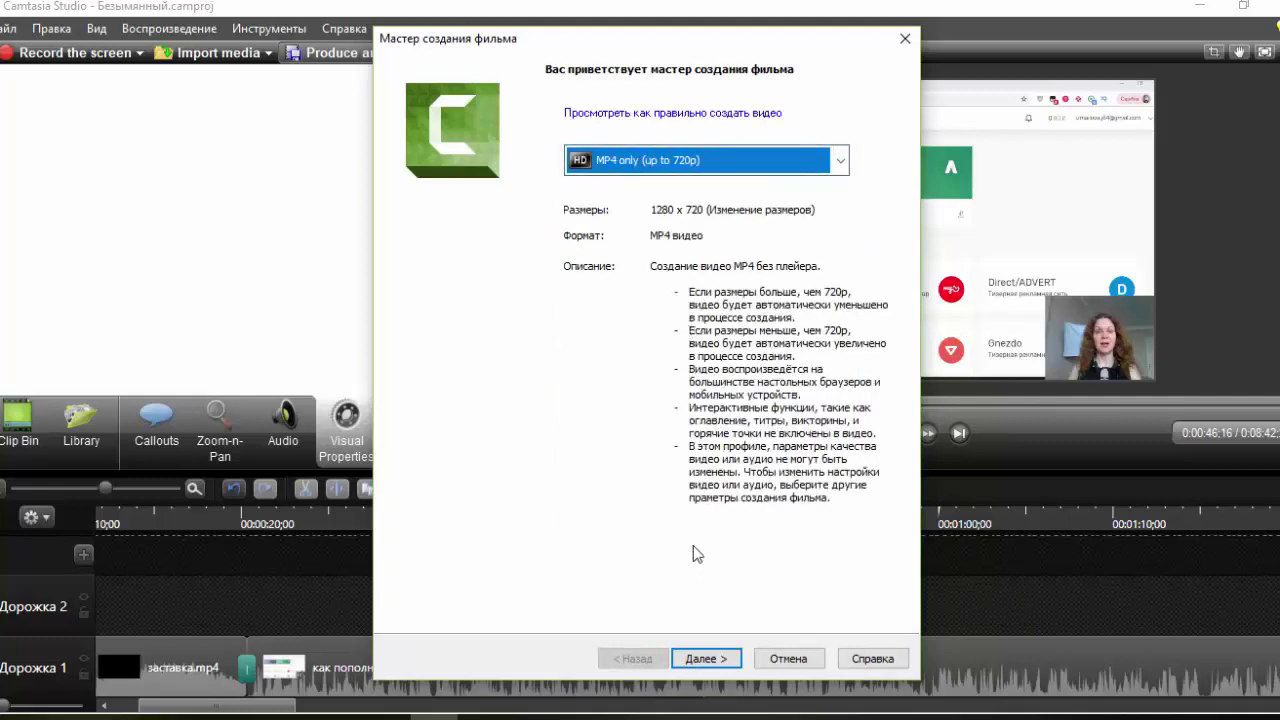
pyautogui.click(706, 659)
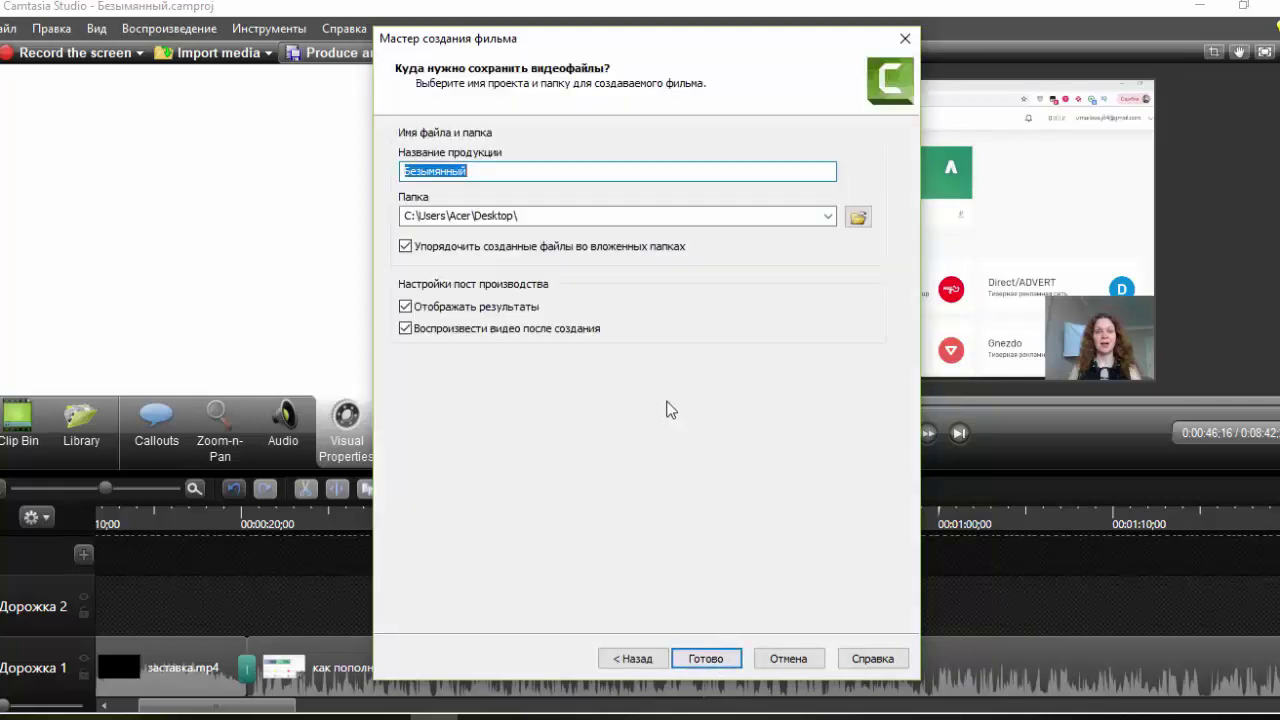
# Step: Name the production "как пополнить кабинет вк готов", keep the Desktop folder and start rendering
pyautogui.press('BackSpace')
pyautogui.write('как ')
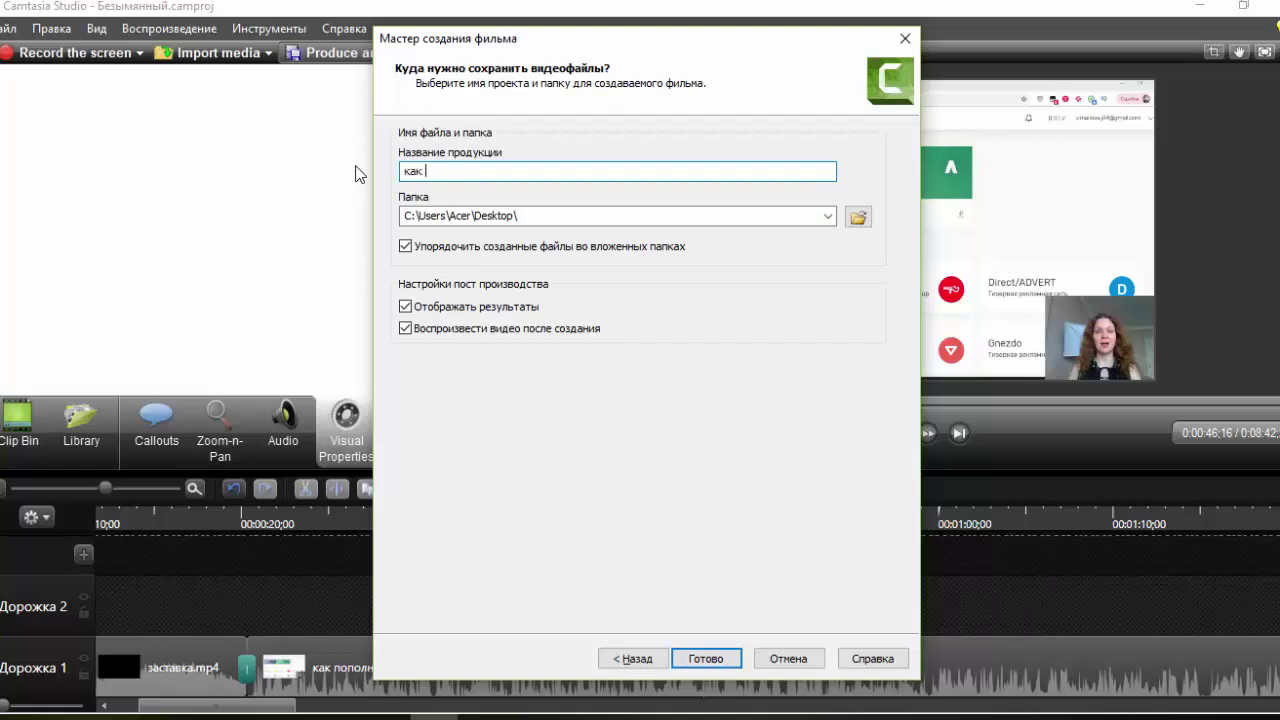
pyautogui.write('пополнить кабинет вк готов')
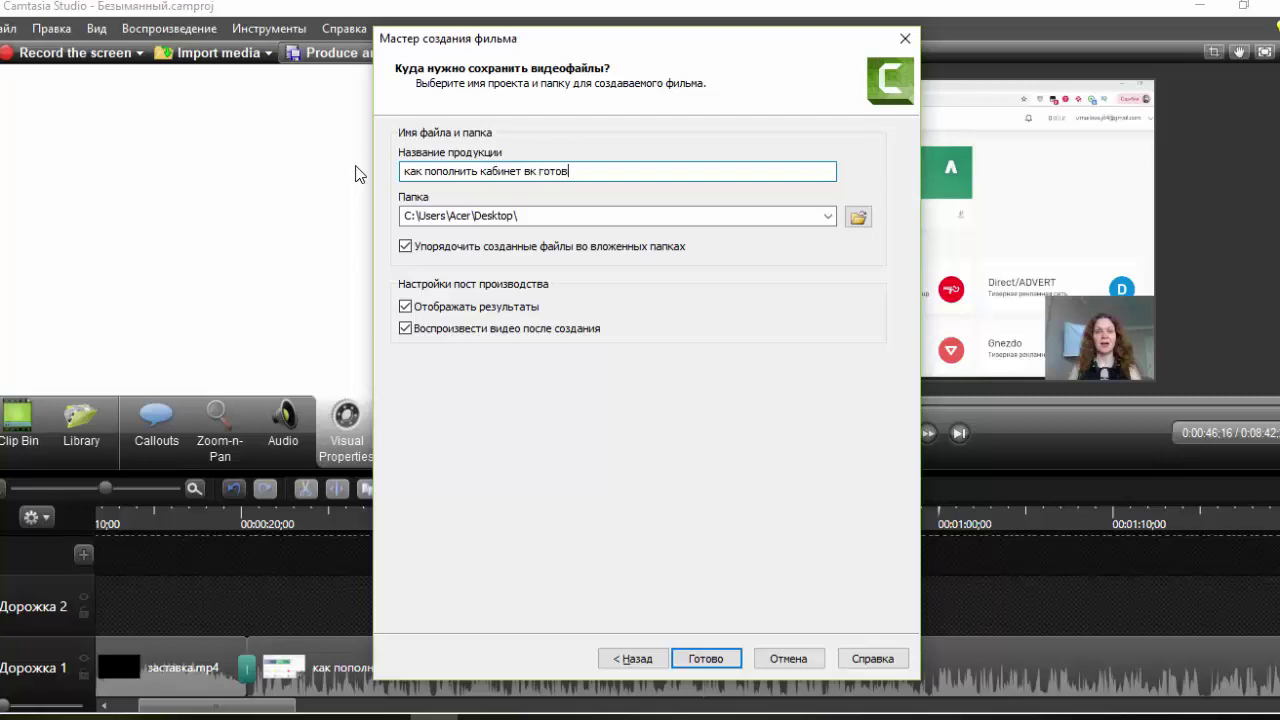
pyautogui.click(722, 662)
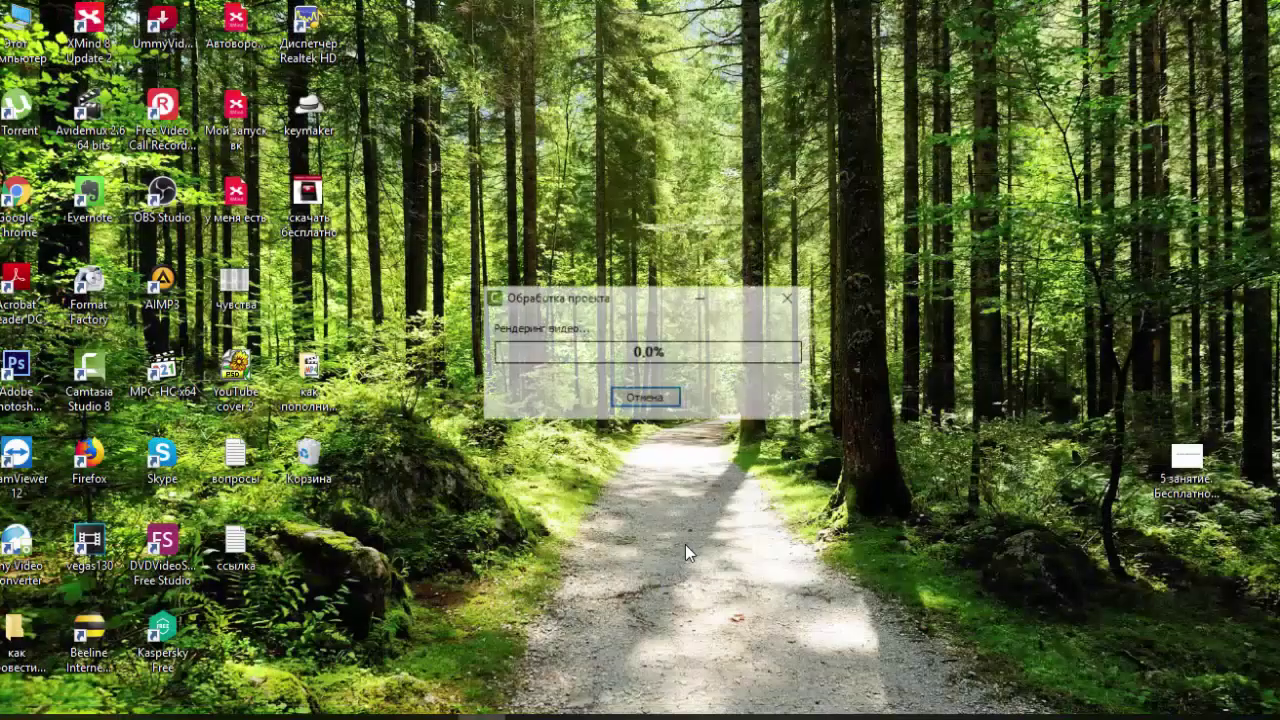